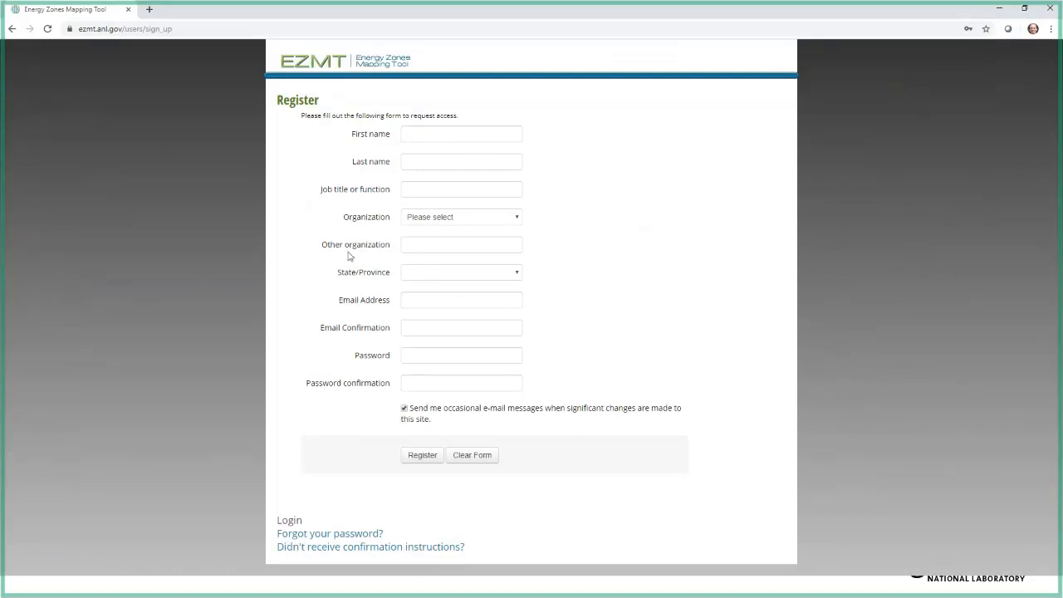
# Step: Return to the EZMT home page and log in with the saved account credentials
pyautogui.click(12, 28)
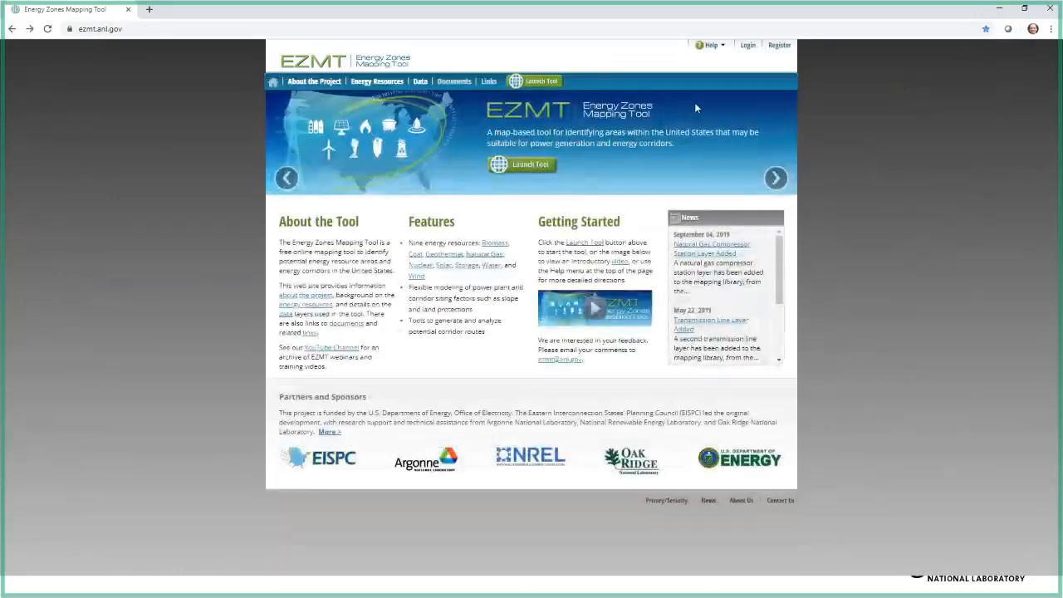
pyautogui.click(719, 46)
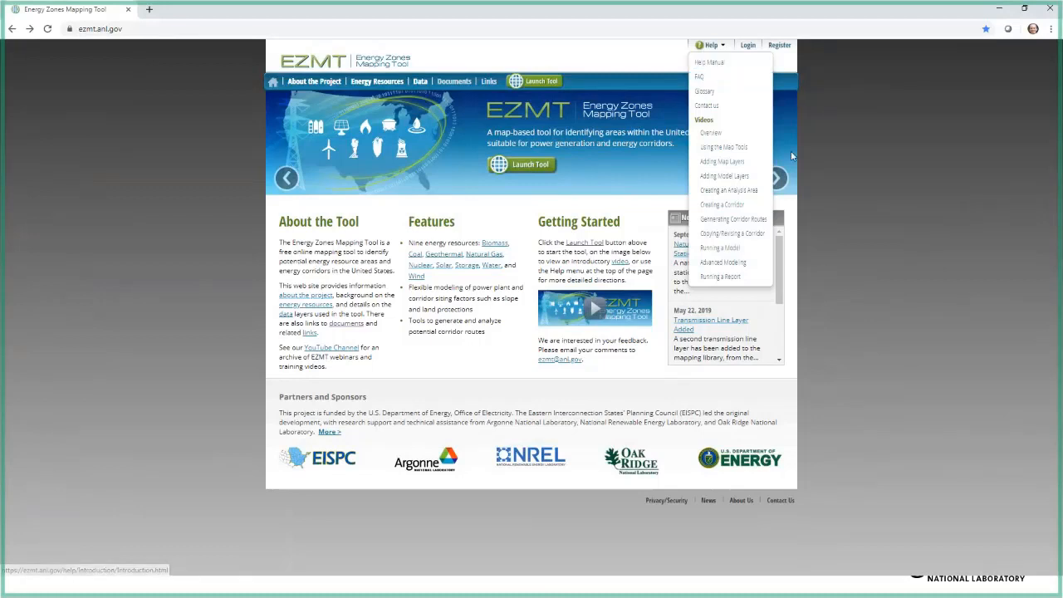
pyautogui.click(746, 49)
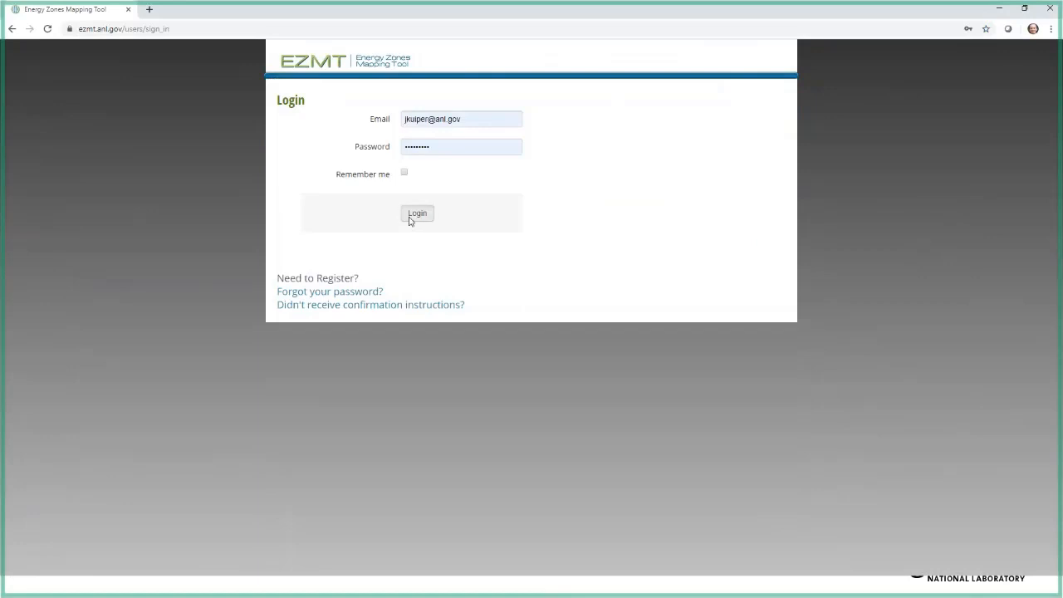
pyautogui.click(409, 219)
pyautogui.click(313, 404)
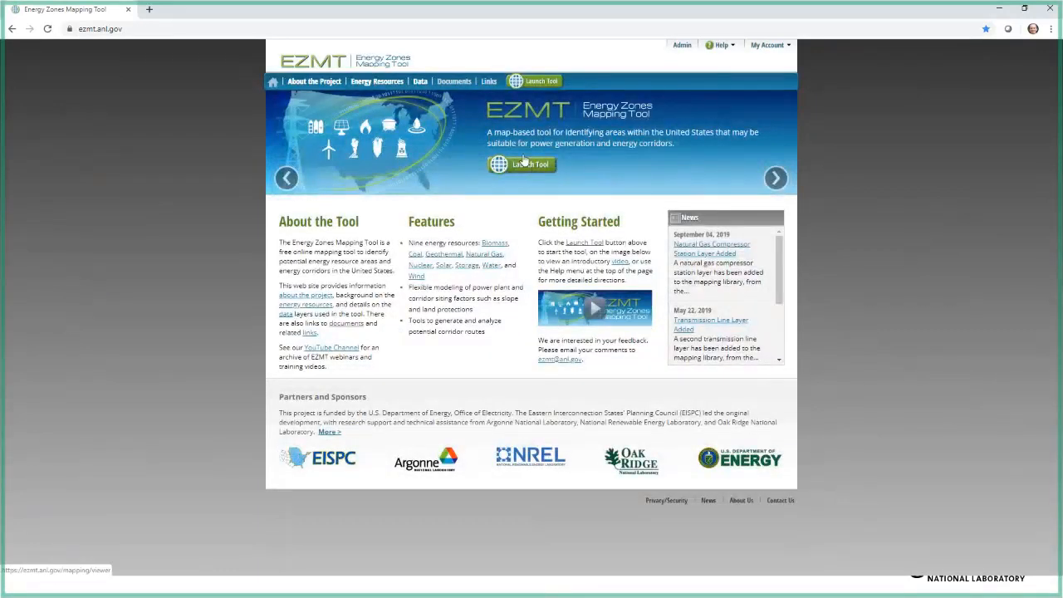
# Step: Launch the mapping tool and hide the My Analysis Areas and My Corridors overlays
pyautogui.click(539, 83)
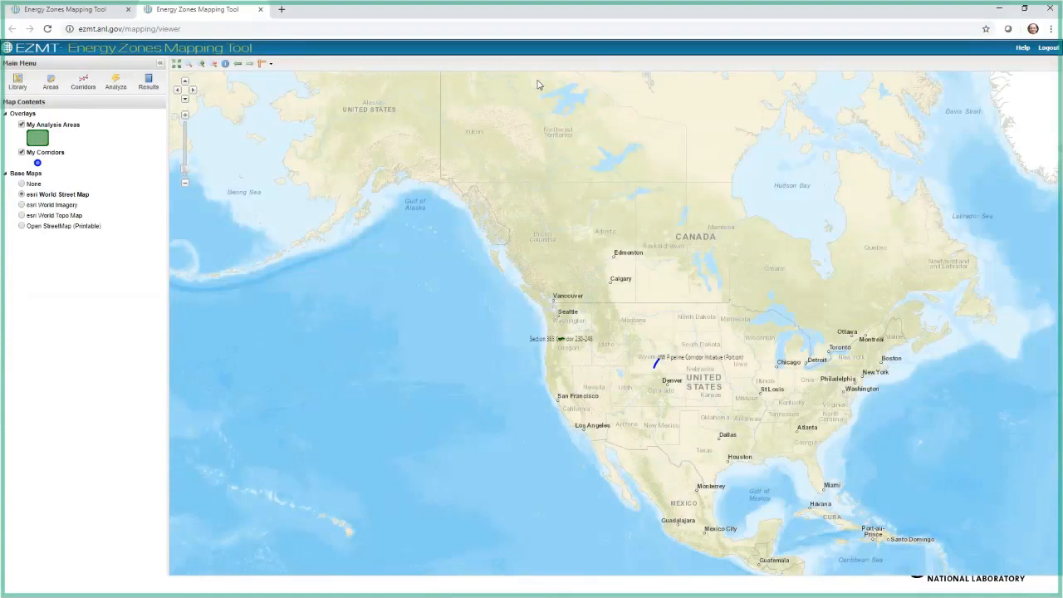
pyautogui.click(21, 124)
pyautogui.click(22, 135)
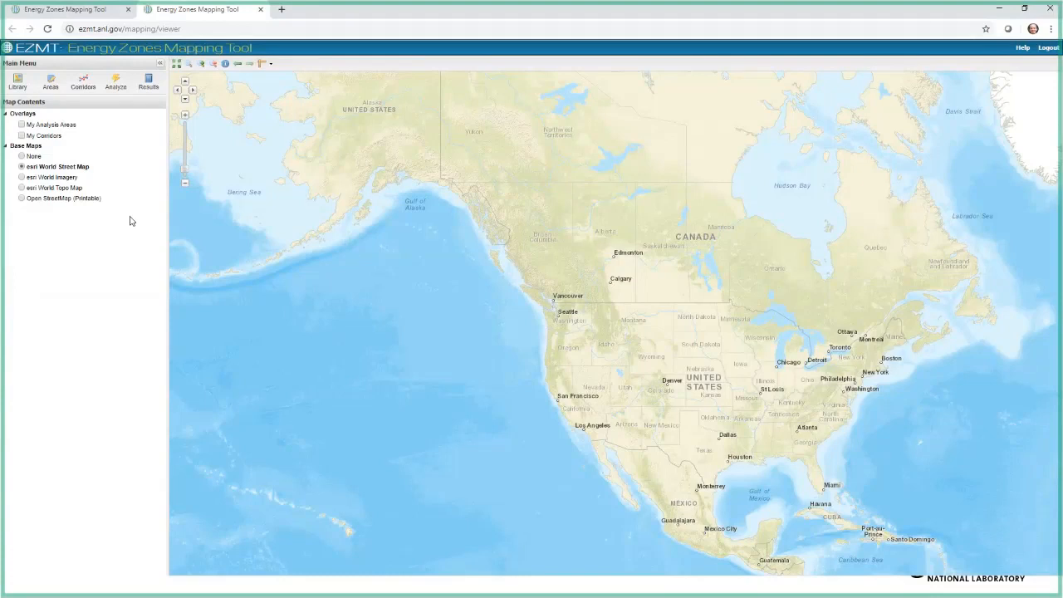
# Step: Filter the map layer catalog titles by "trans" and add the Transmission Line - Existing and Transmission Line - HIFLD layers to the map
pyautogui.click(17, 80)
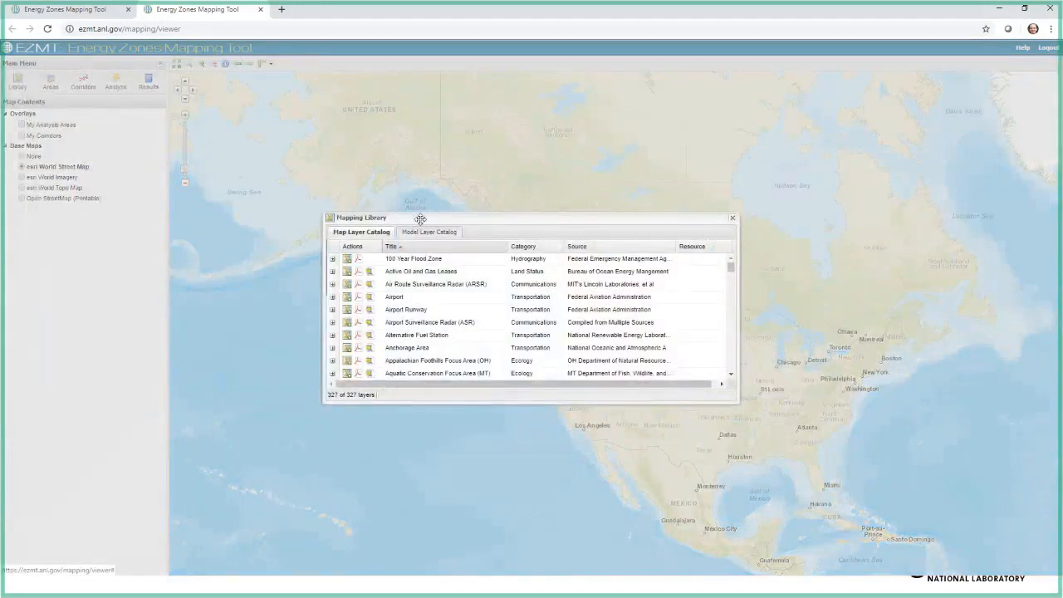
pyautogui.click(503, 247)
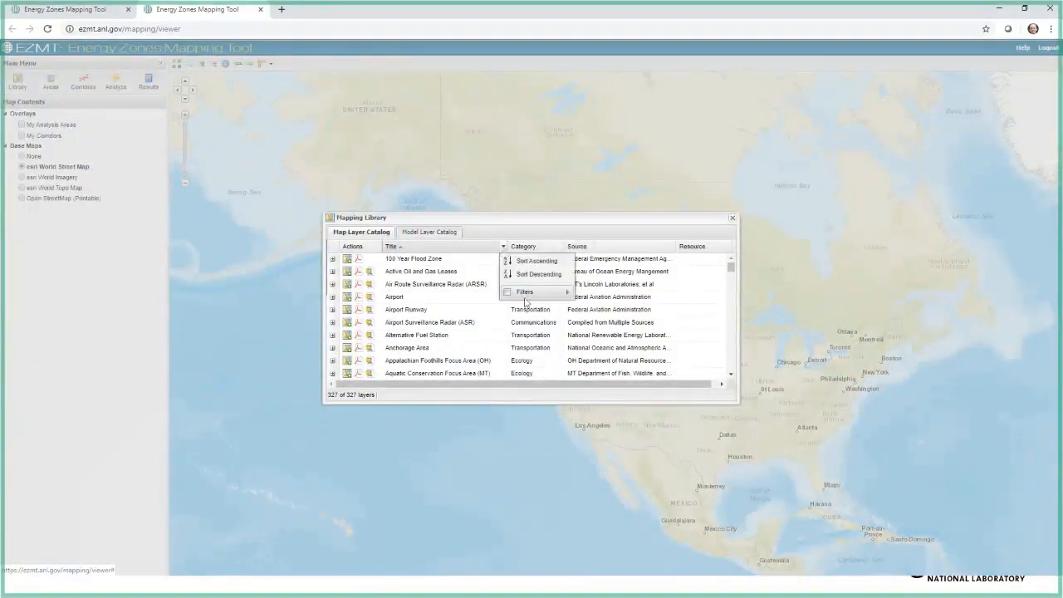
pyautogui.moveTo(525, 295)
pyautogui.write('trans')
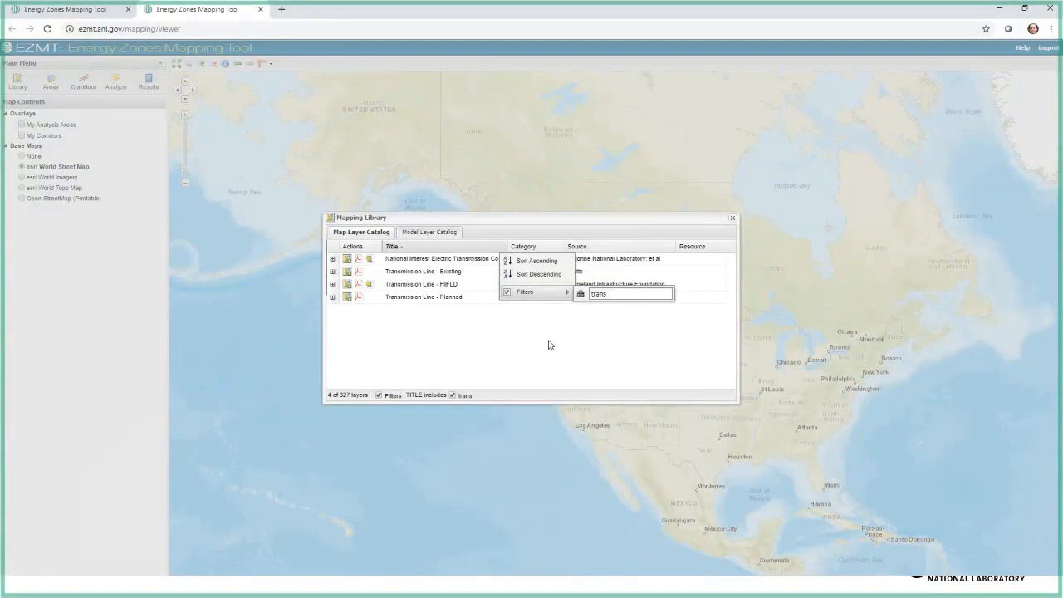
pyautogui.click(549, 344)
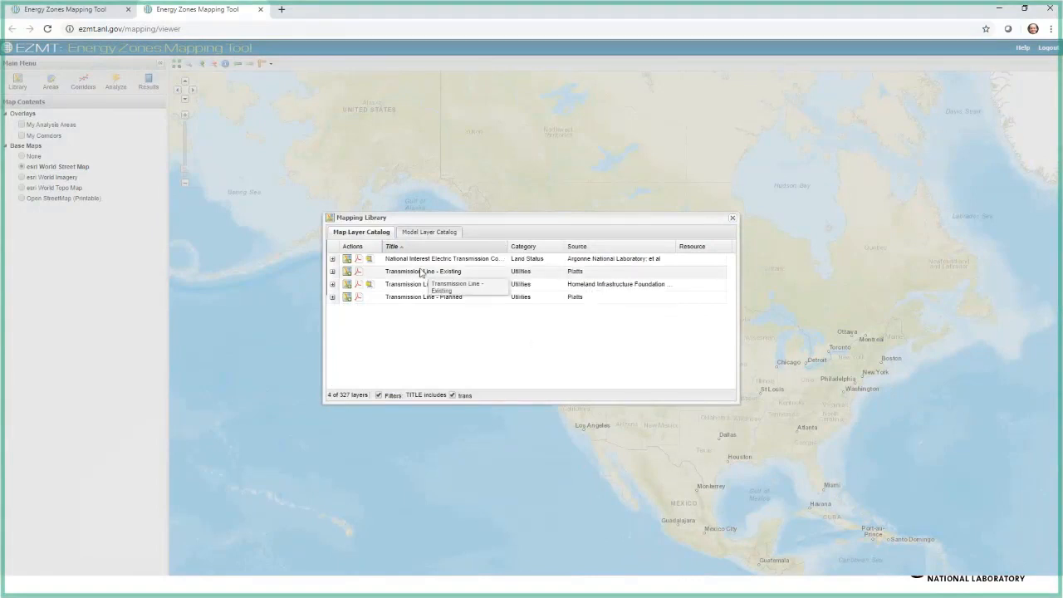
pyautogui.click(347, 272)
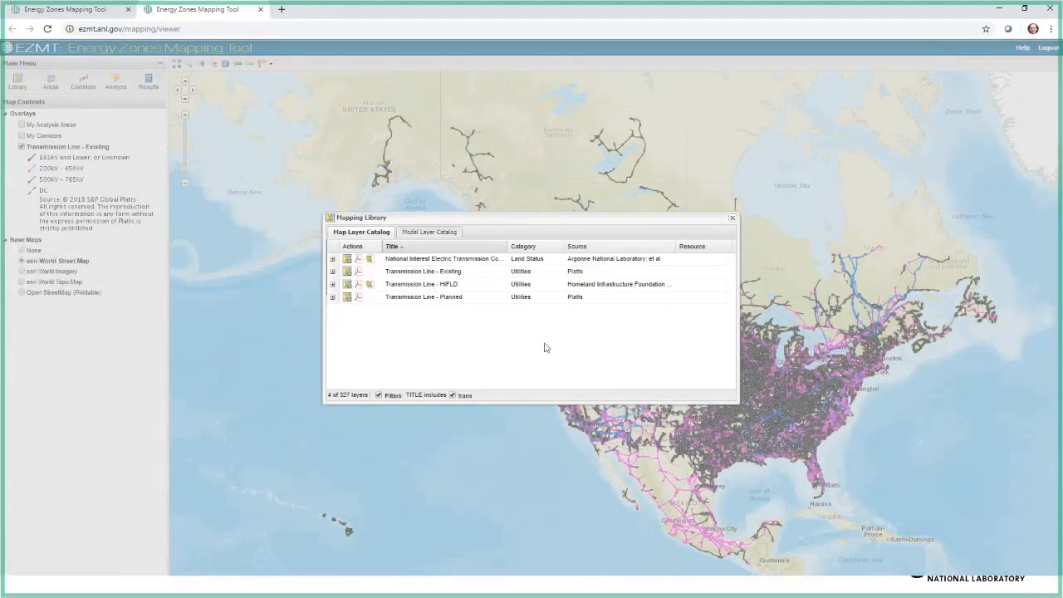
pyautogui.click(369, 260)
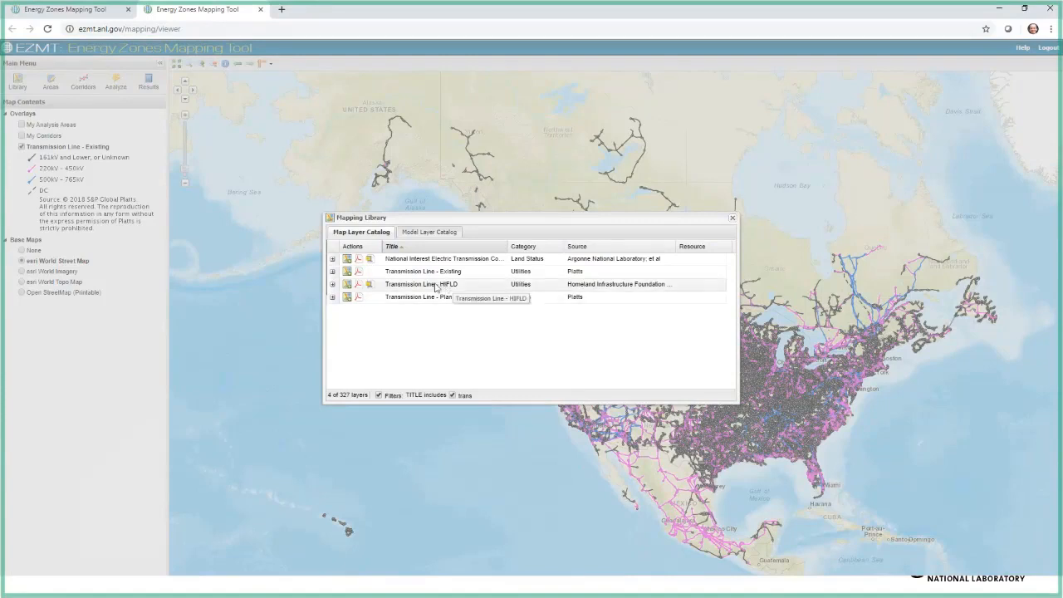
pyautogui.click(347, 285)
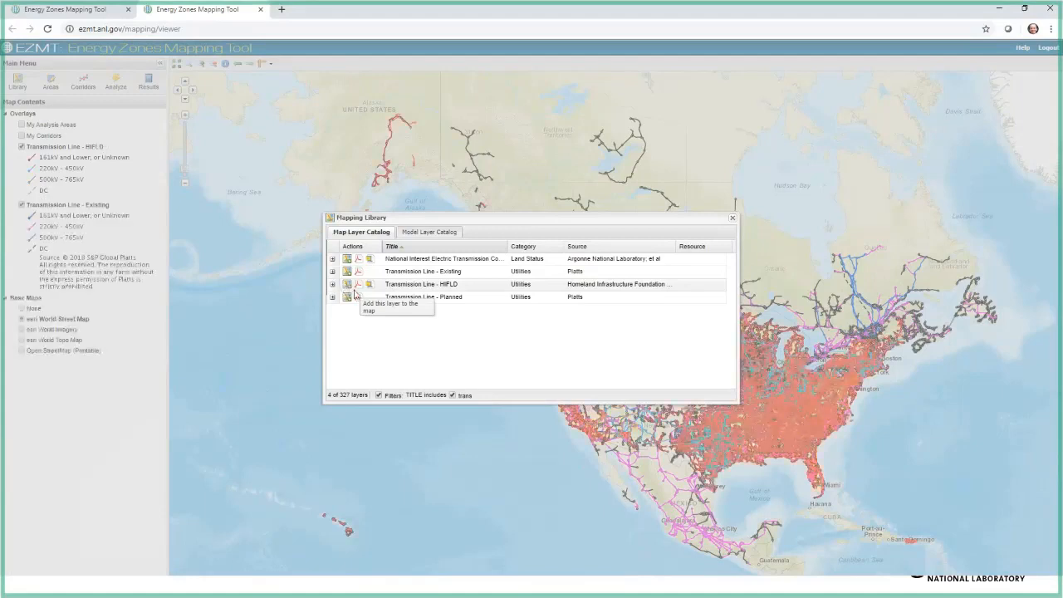
# Step: Filter the catalog titles by "sub", add the Electric Substation layer to the map, and close the Mapping Library
pyautogui.click(503, 247)
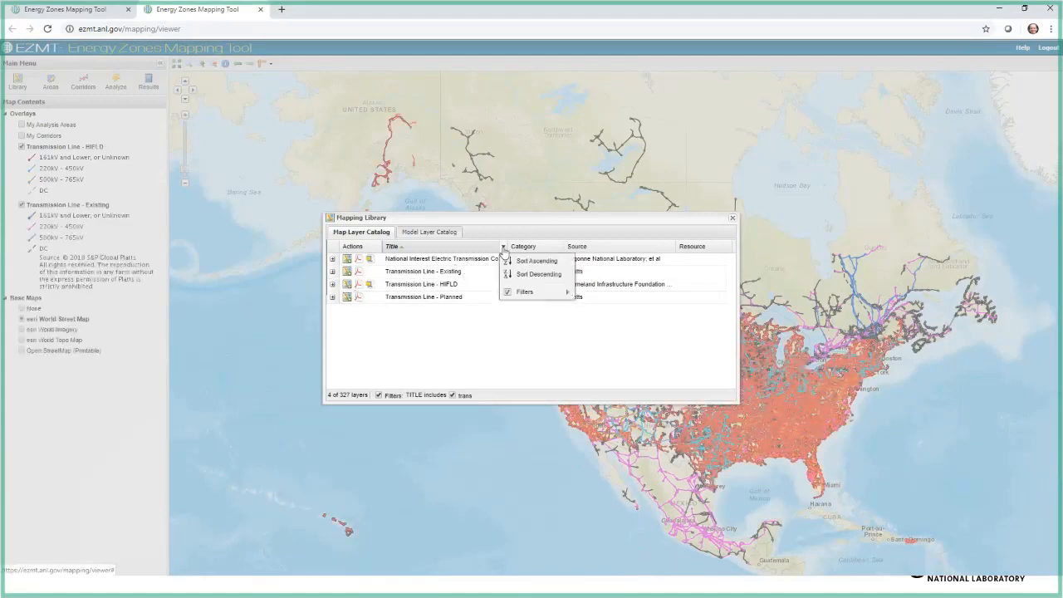
pyautogui.moveTo(525, 291)
pyautogui.moveTo(639, 294); pyautogui.dragTo(573, 299)
pyautogui.write('s')
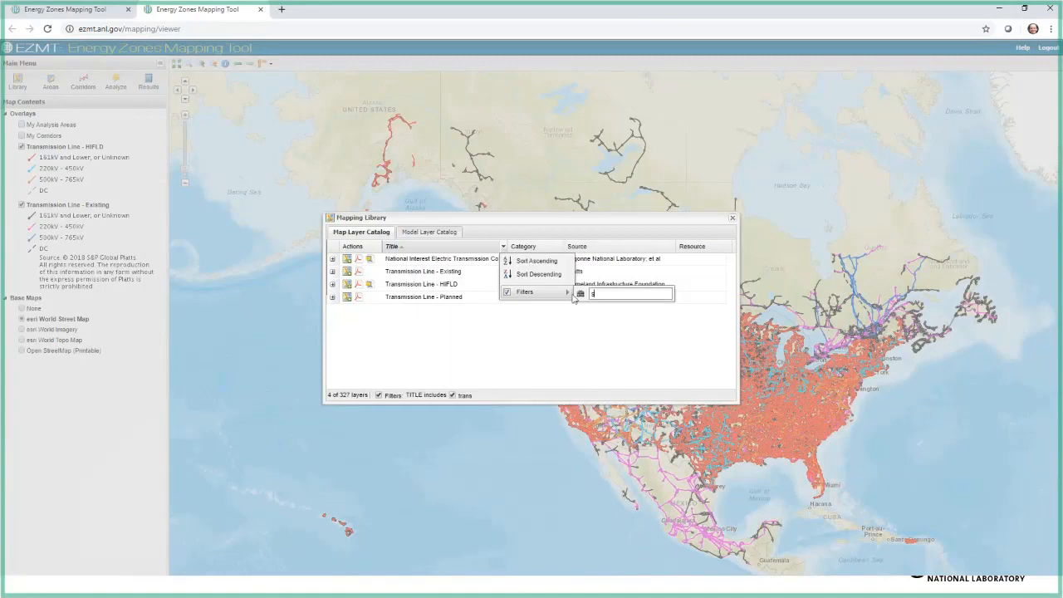
pyautogui.write('ub')
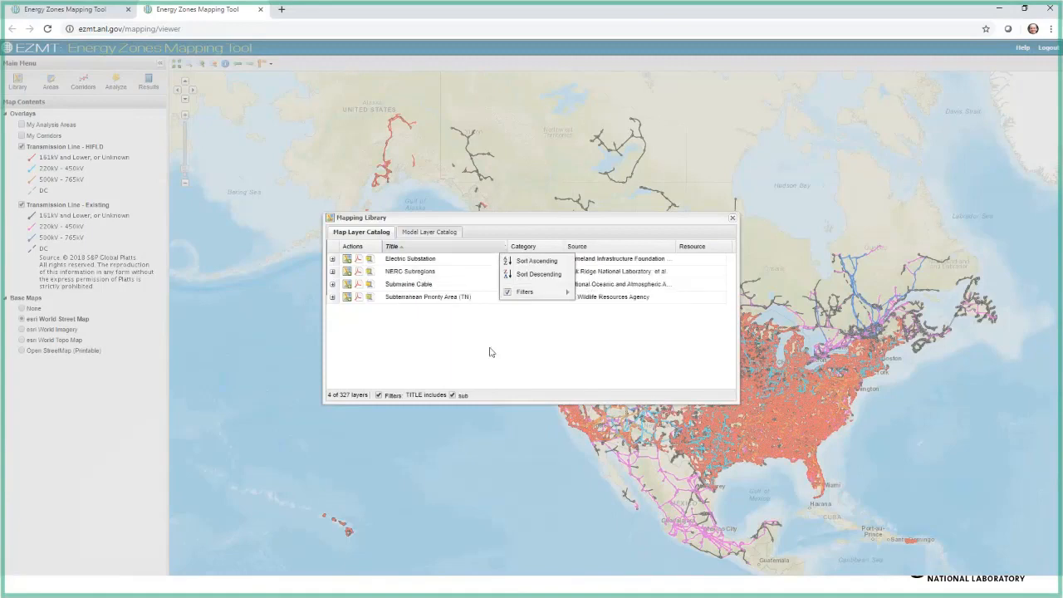
pyautogui.click(347, 260)
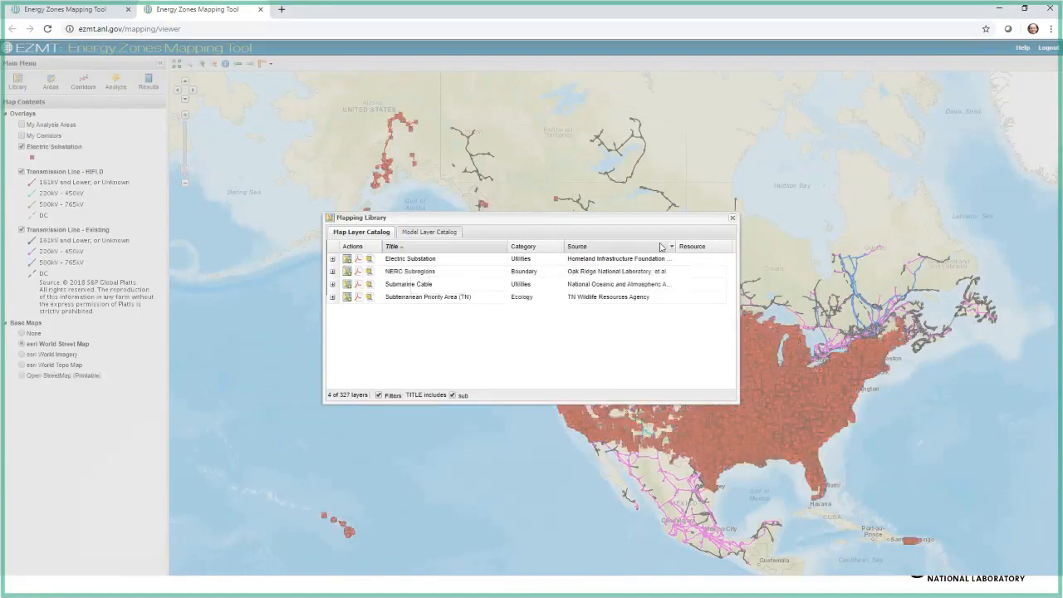
pyautogui.click(732, 218)
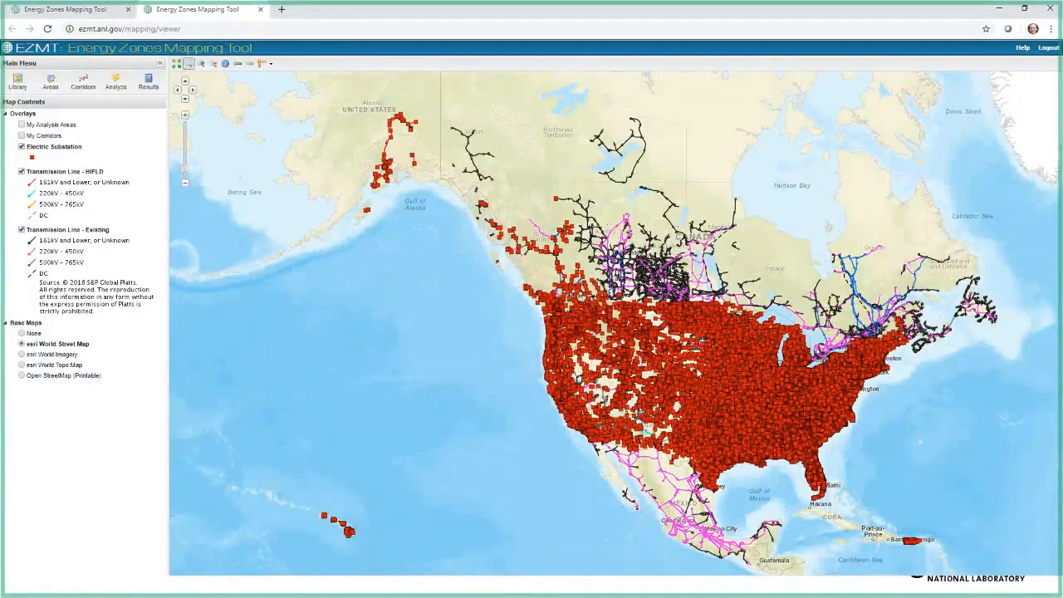
# Step: Compare the HIFLD and Existing transmission line layers around North Platte and McCook by hiding and reshowing each one
pyautogui.scroll(5, 702, 379)
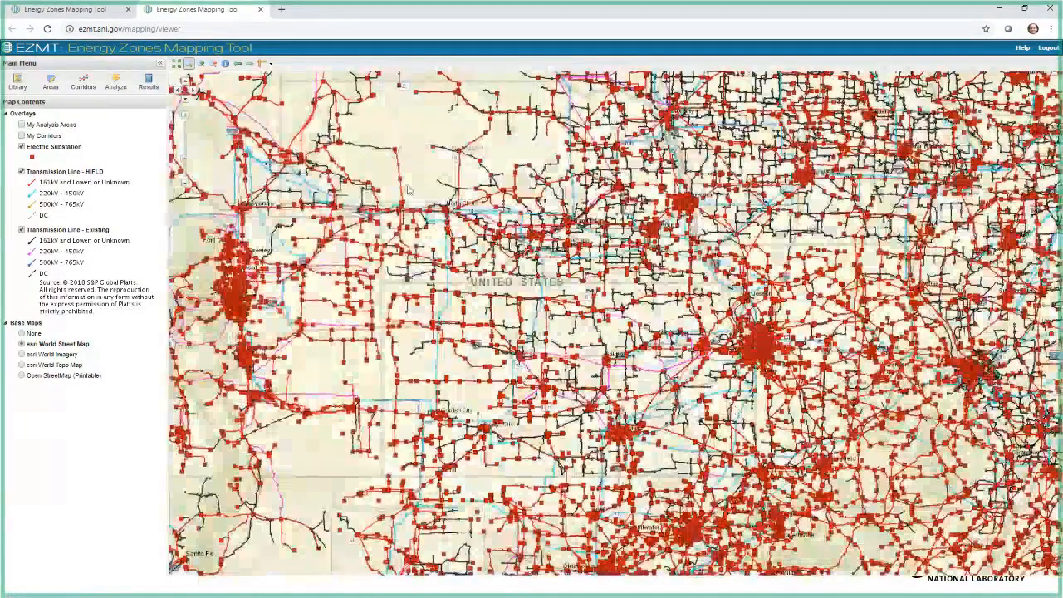
pyautogui.scroll(4, 513, 297)
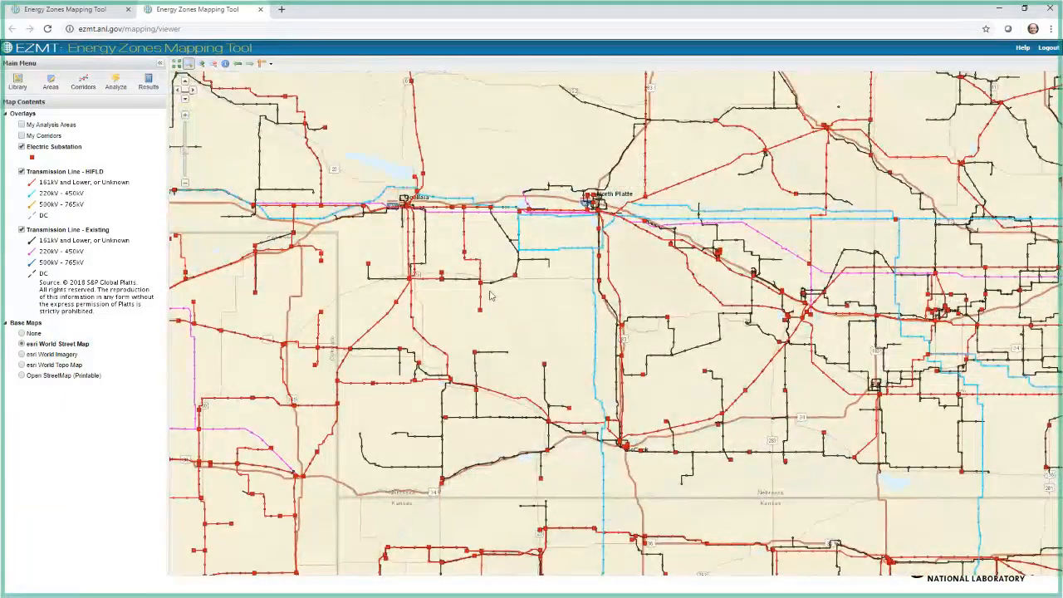
pyautogui.click(21, 172)
pyautogui.click(21, 172)
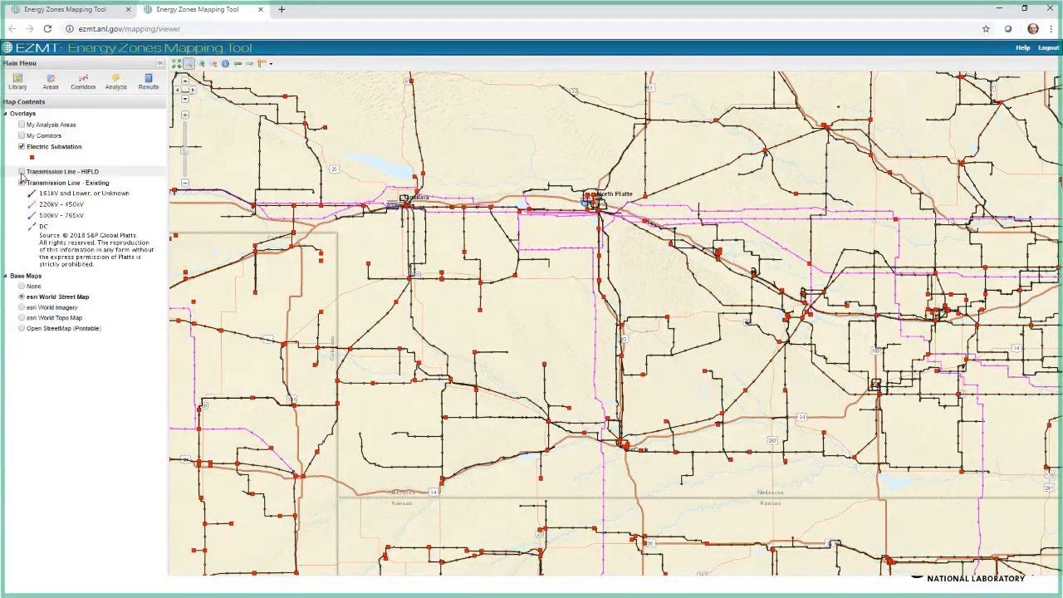
pyautogui.click(21, 230)
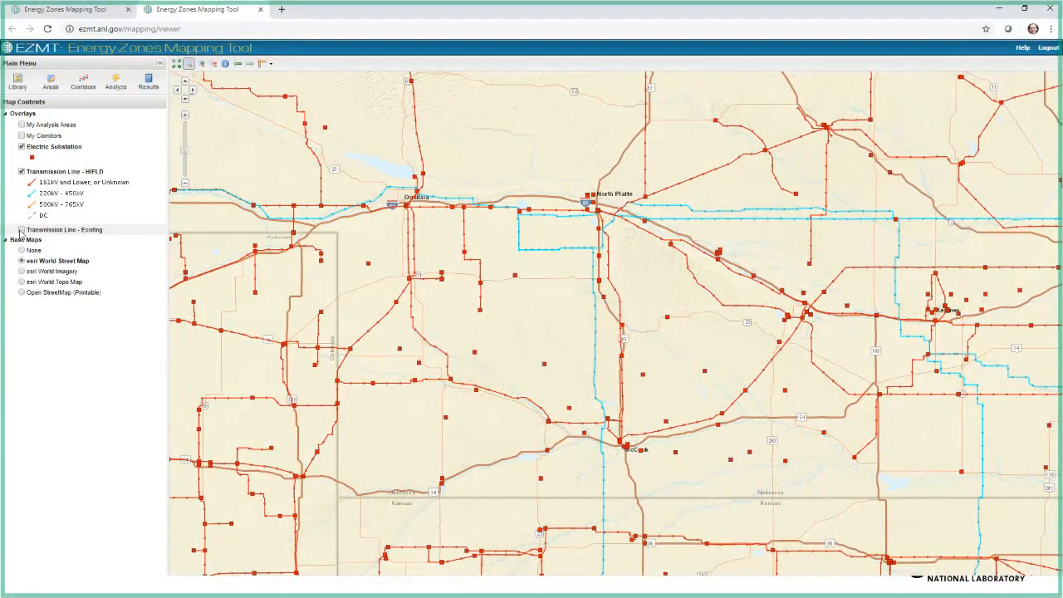
pyautogui.click(21, 230)
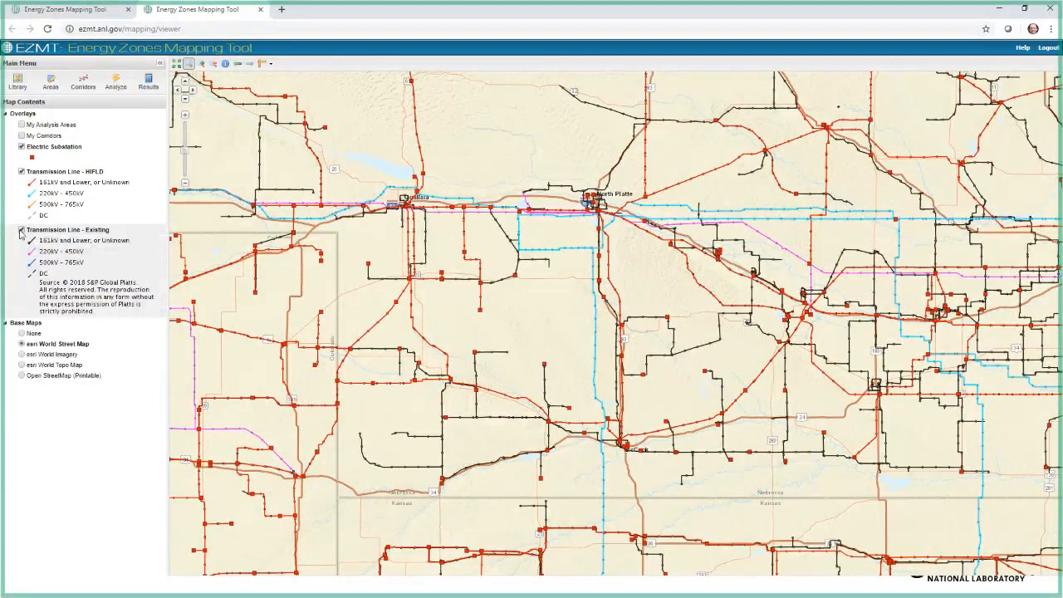
pyautogui.click(21, 230)
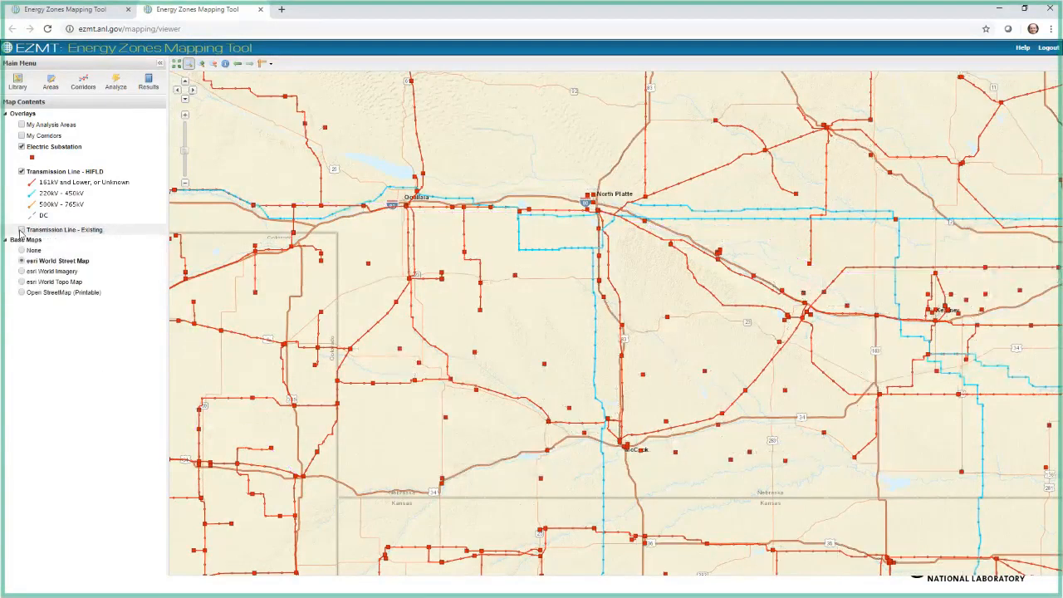
pyautogui.click(22, 230)
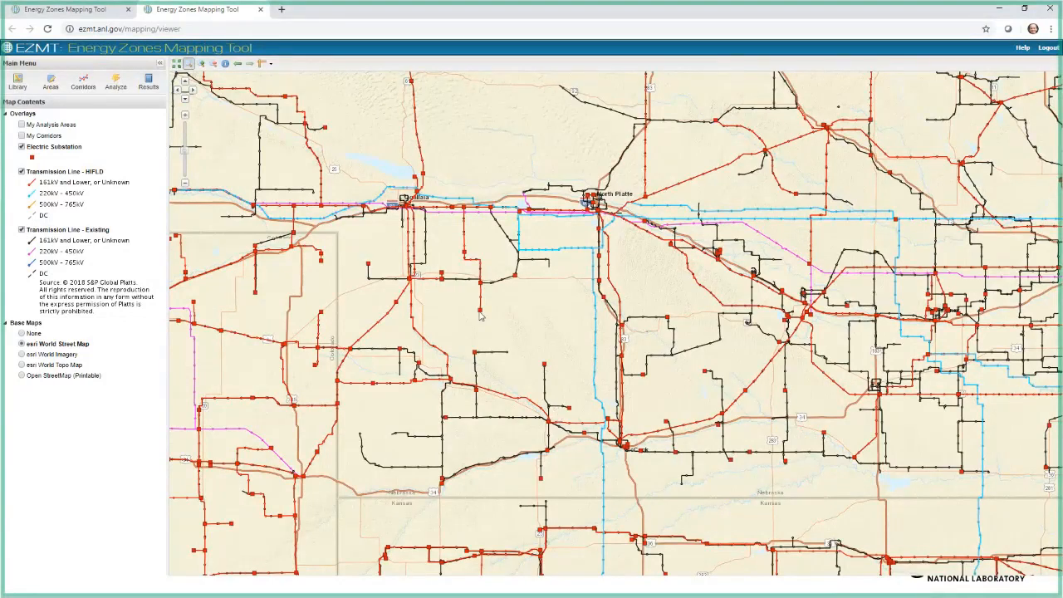
pyautogui.click(21, 230)
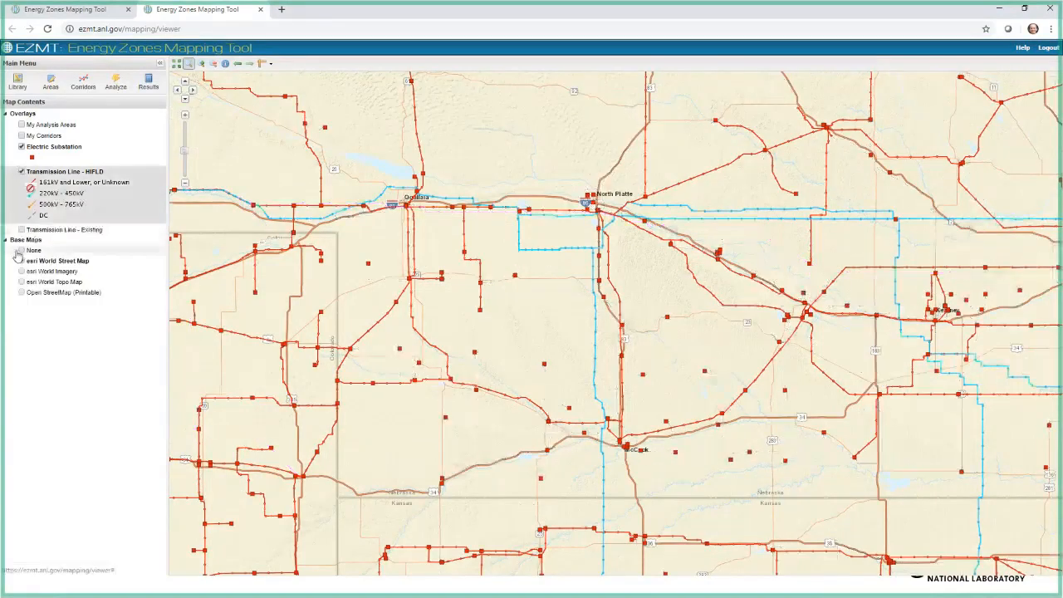
pyautogui.click(21, 230)
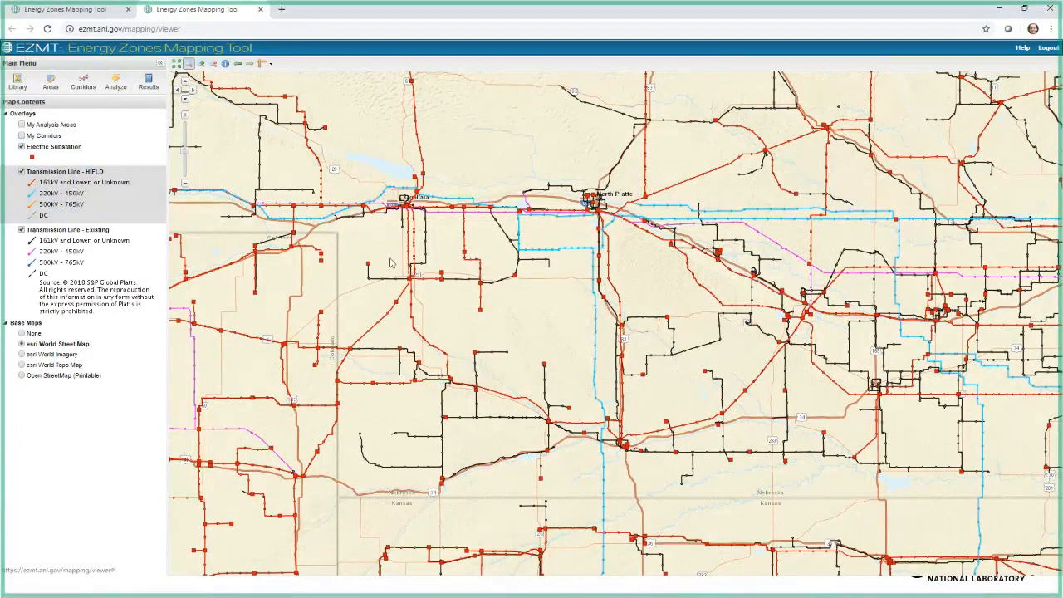
# Step: Identify the electric substation southwest of North Platte and look through its attributes
pyautogui.click(224, 64)
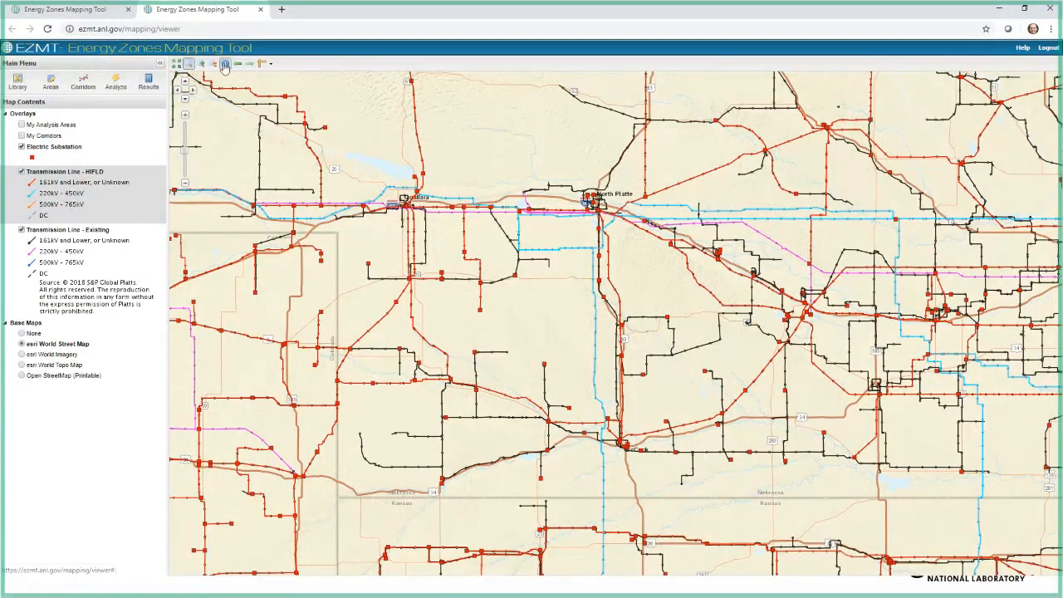
pyautogui.click(514, 273)
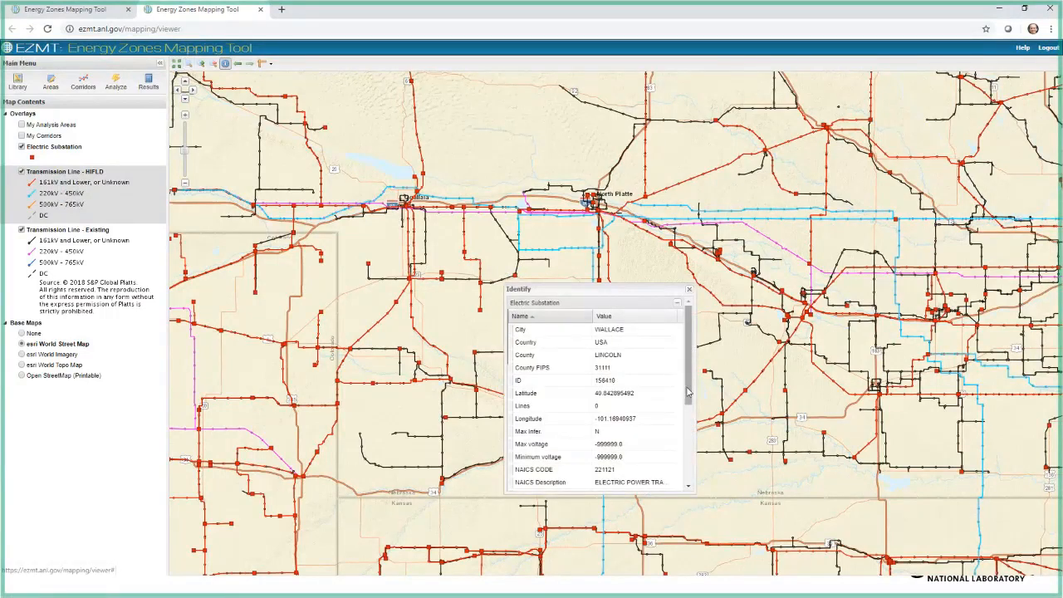
pyautogui.moveTo(688, 388); pyautogui.dragTo(698, 456)
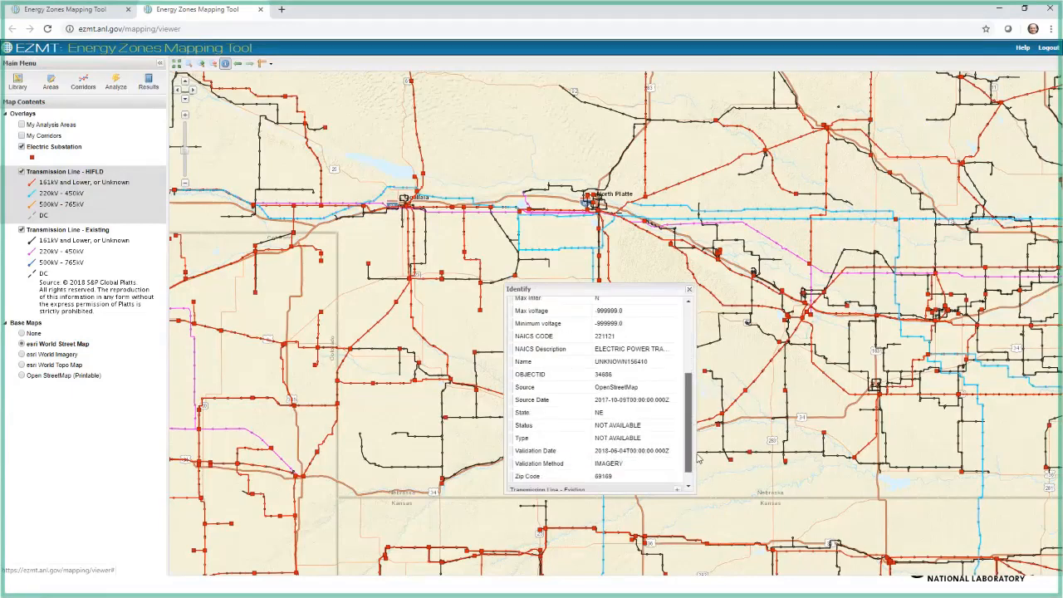
pyautogui.moveTo(696, 454)
pyautogui.mouseDown()
pyautogui.moveTo(697, 474)
pyautogui.moveTo(696, 462)
pyautogui.mouseUp()
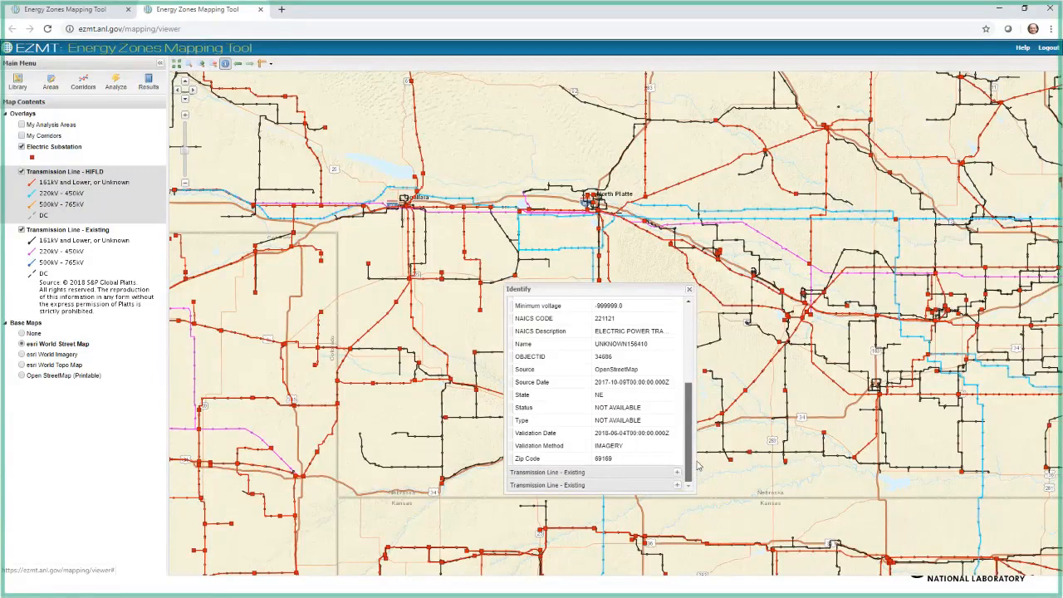
pyautogui.scroll(2, 600, 404)
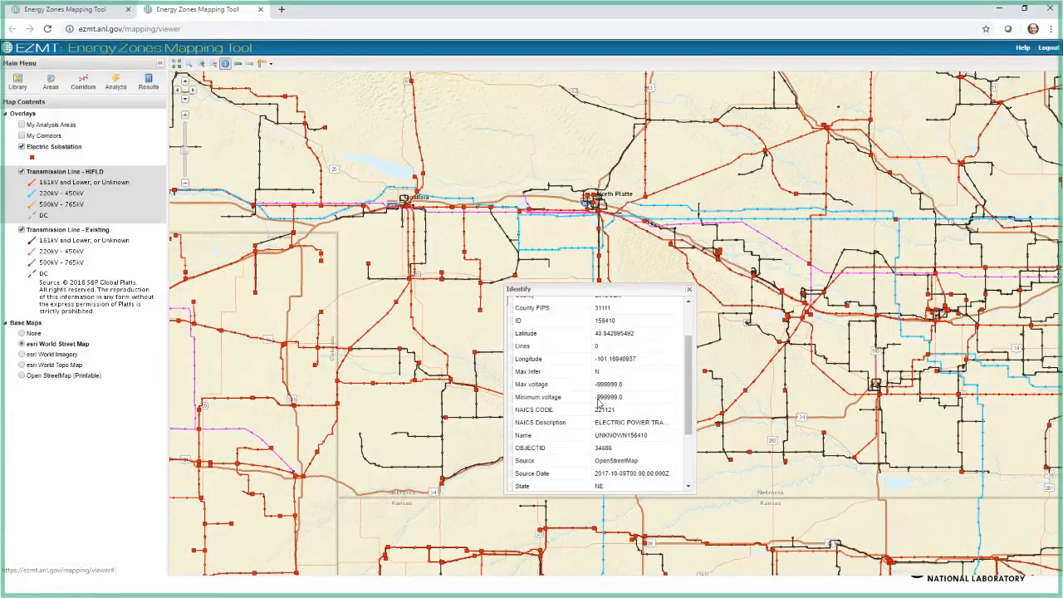
# Step: Identify another substation just east of the Colorado border, close its details, and return to the start of the first substation's attributes
pyautogui.click(372, 386)
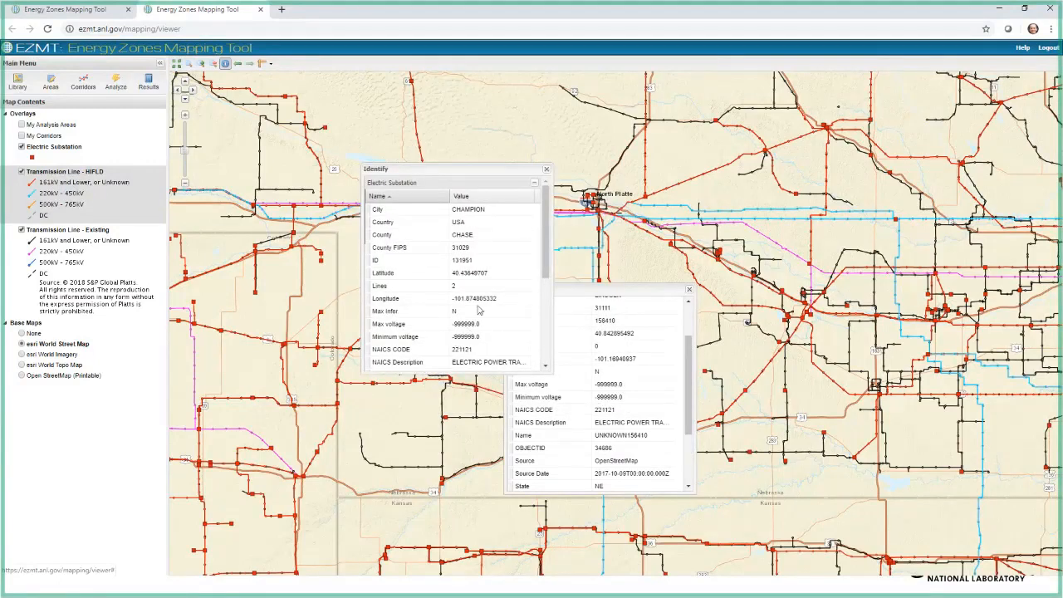
pyautogui.click(547, 171)
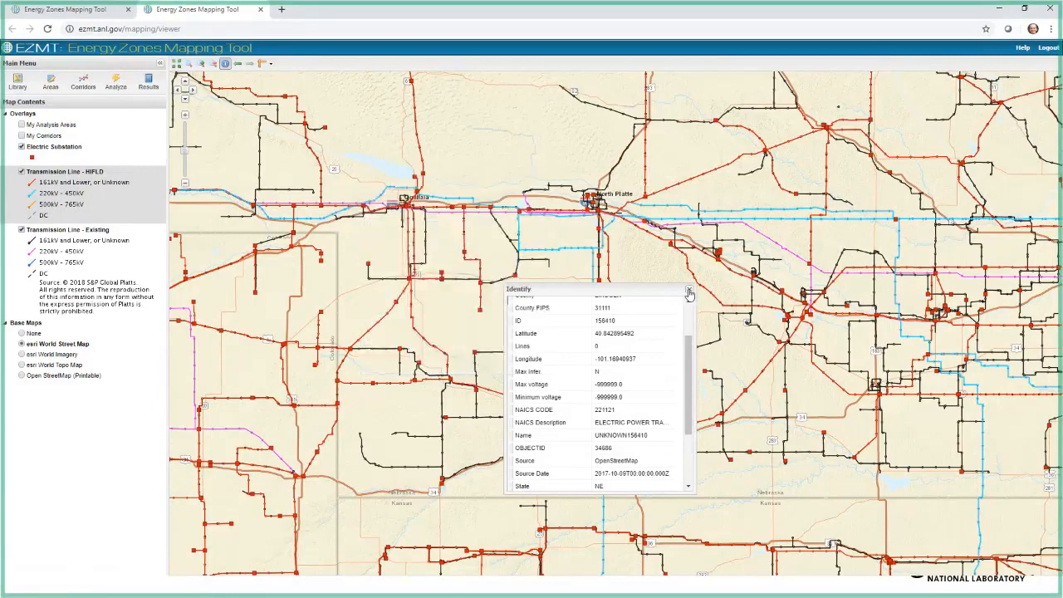
pyautogui.scroll(2, 689, 349)
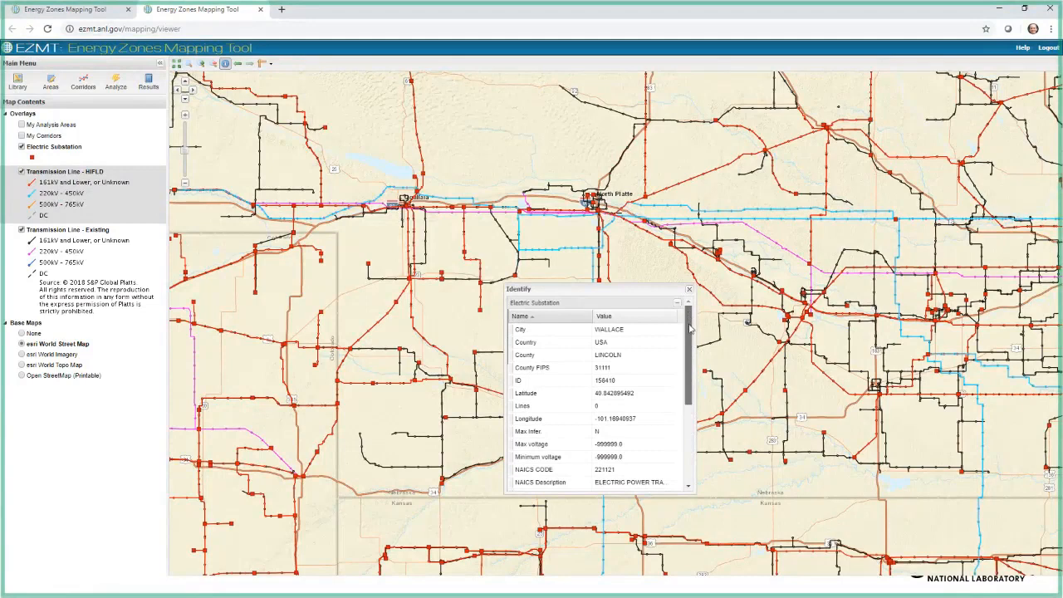
# Step: Collapse the substation's attributes, look through those of the first Transmission Line - Existing result, and close the identify results
pyautogui.moveTo(689, 330)
pyautogui.mouseDown()
pyautogui.moveTo(690, 407)
pyautogui.moveTo(685, 311)
pyautogui.mouseUp()
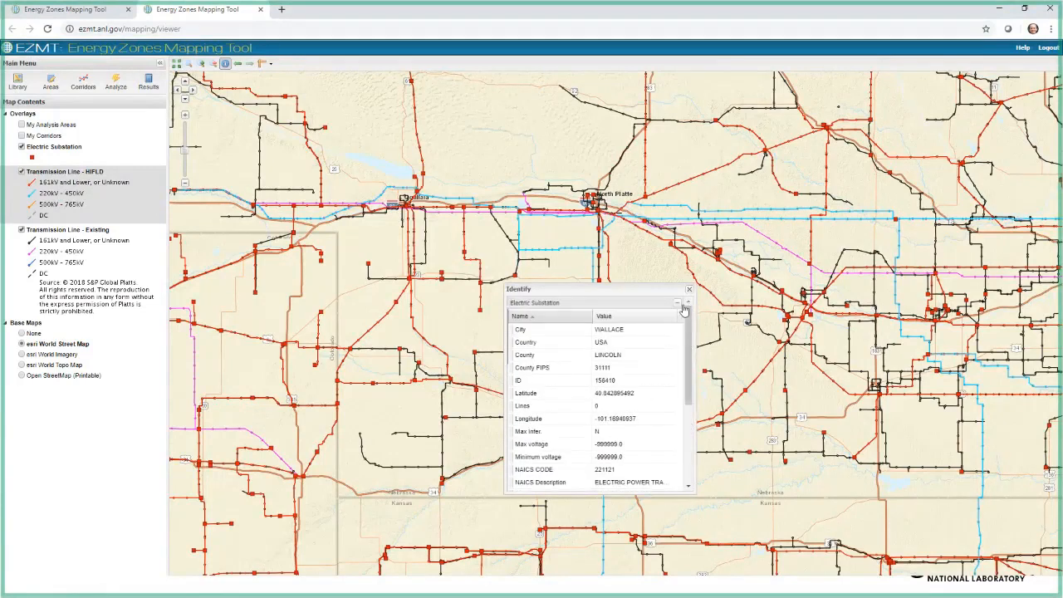
pyautogui.click(678, 304)
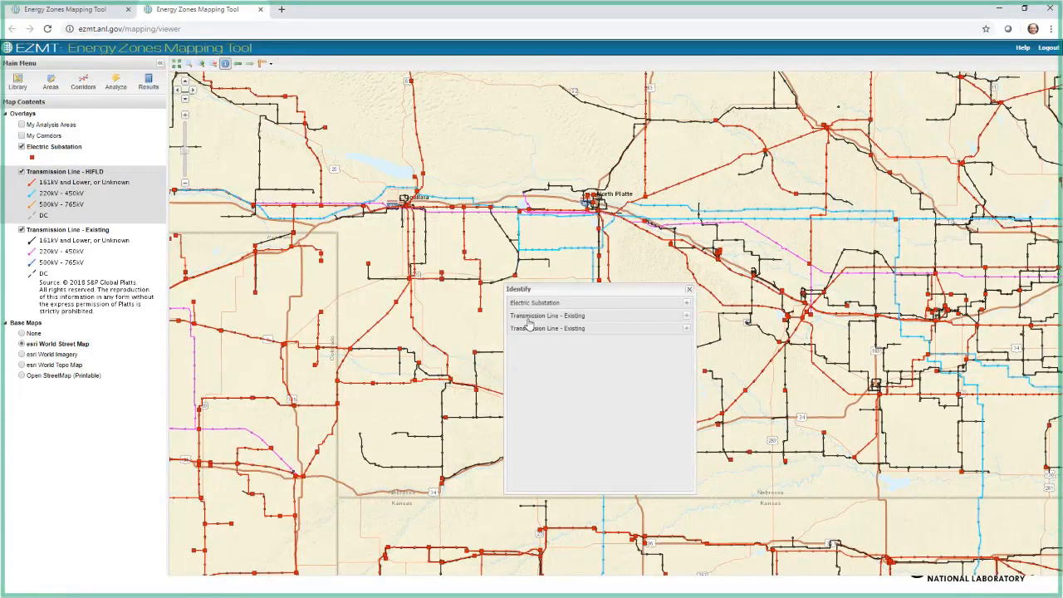
pyautogui.click(686, 318)
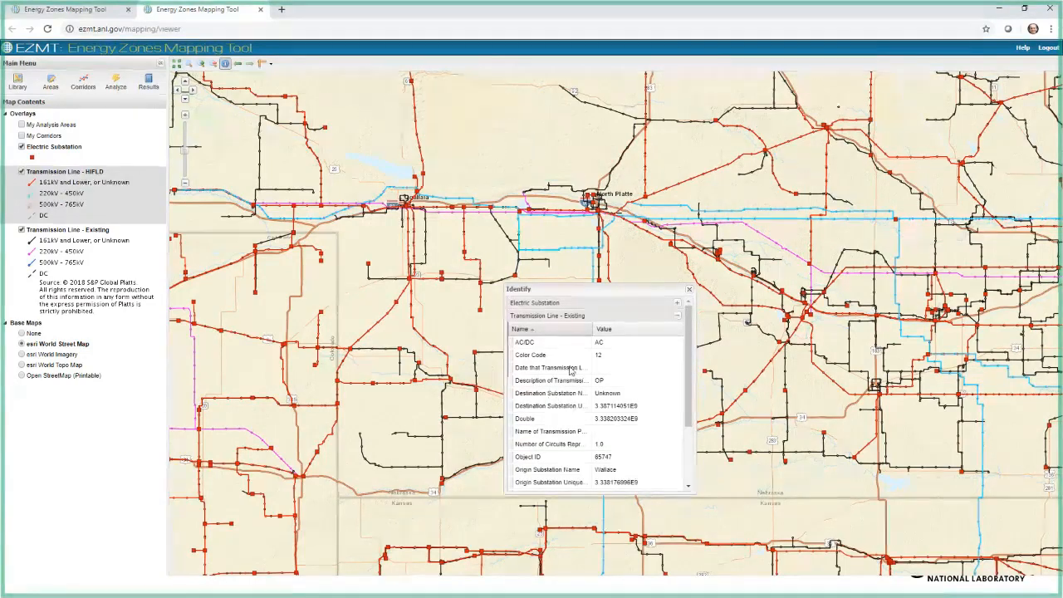
pyautogui.moveTo(689, 407); pyautogui.dragTo(696, 477)
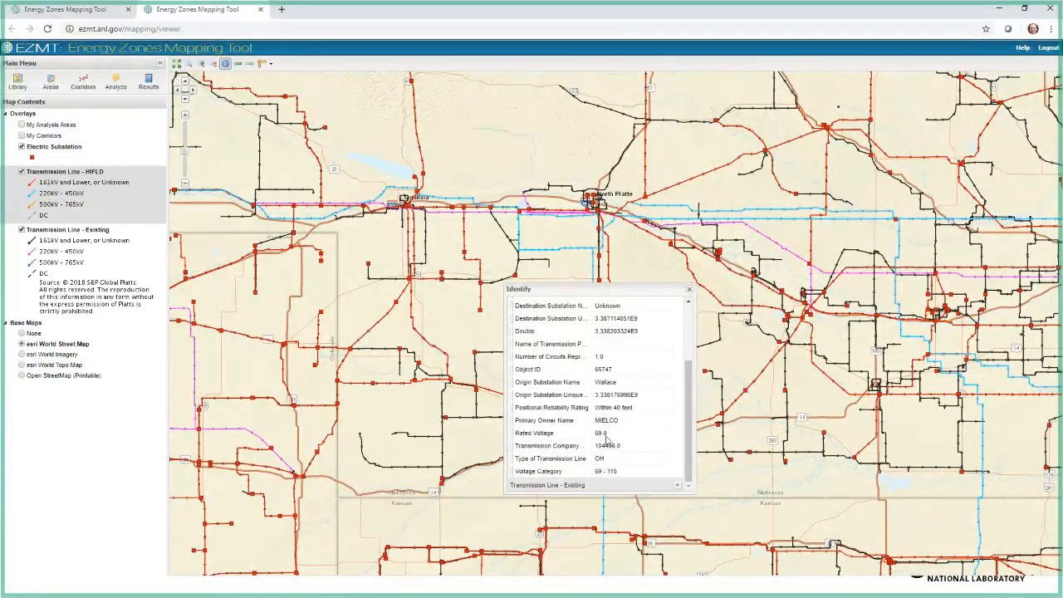
pyautogui.click(689, 289)
# Step: Hide the Electric Substation layer and both the HIFLD and Existing transmission line layers
pyautogui.click(22, 146)
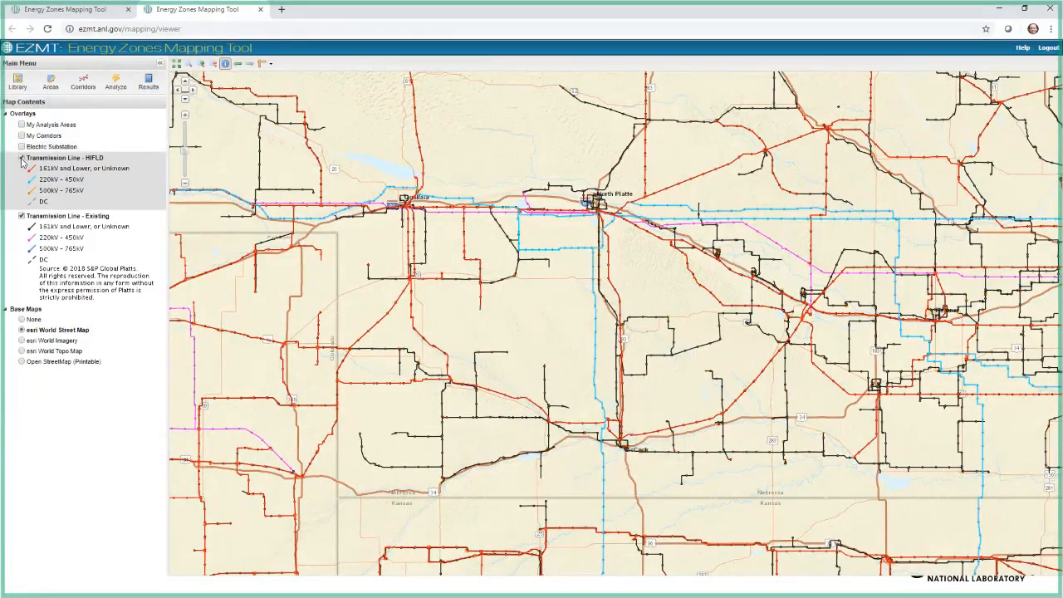
pyautogui.click(22, 158)
pyautogui.click(21, 169)
# Step: Open the Mapping Library and filter the map layer catalog titles by "natural gas"
pyautogui.click(15, 83)
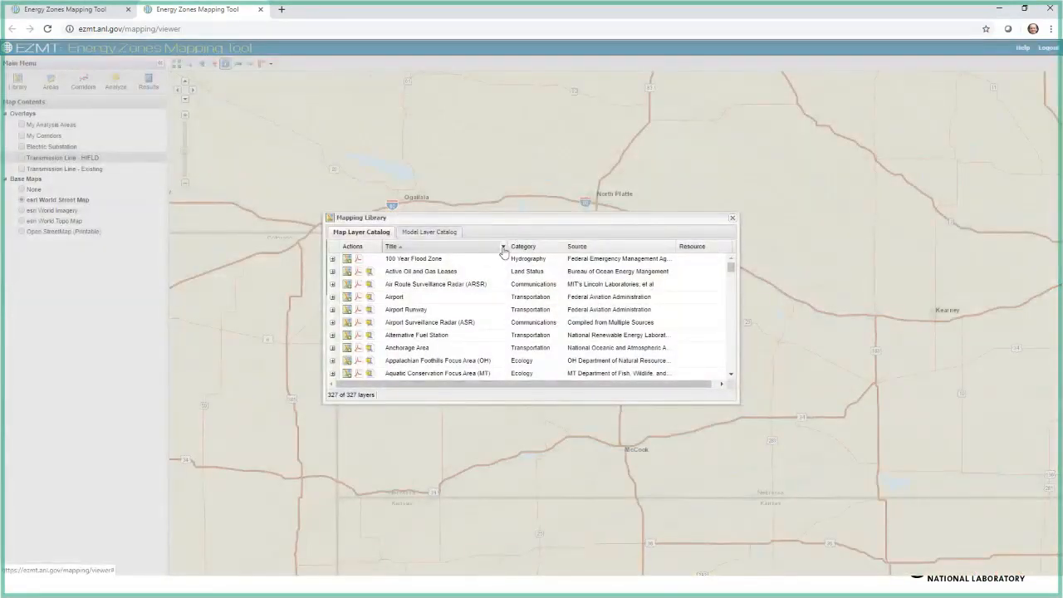
pyautogui.moveTo(477, 218); pyautogui.dragTo(384, 174)
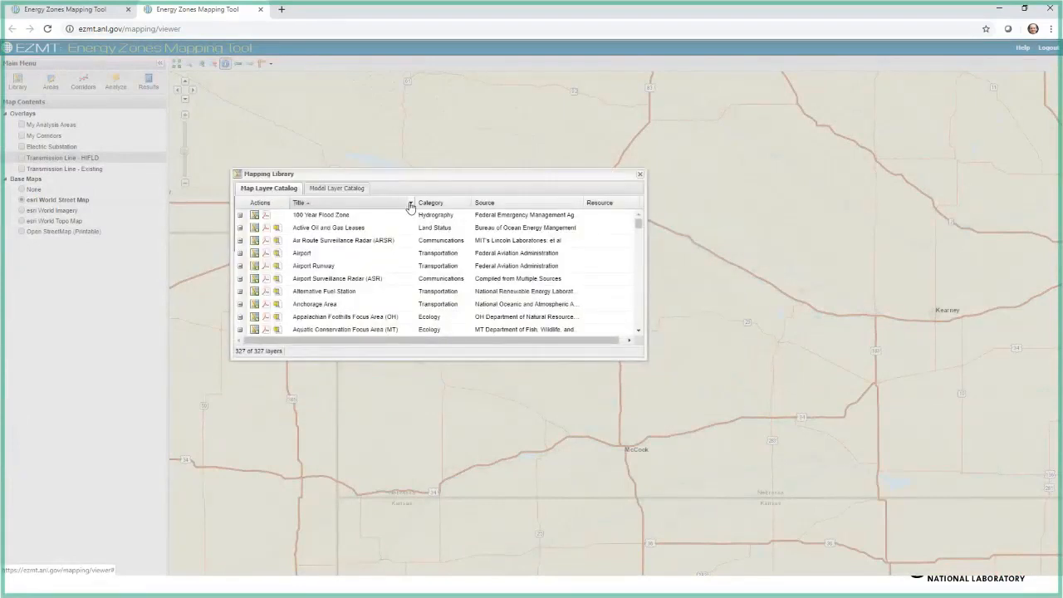
pyautogui.scroll(-6, 391, 266)
pyautogui.scroll(6, 391, 266)
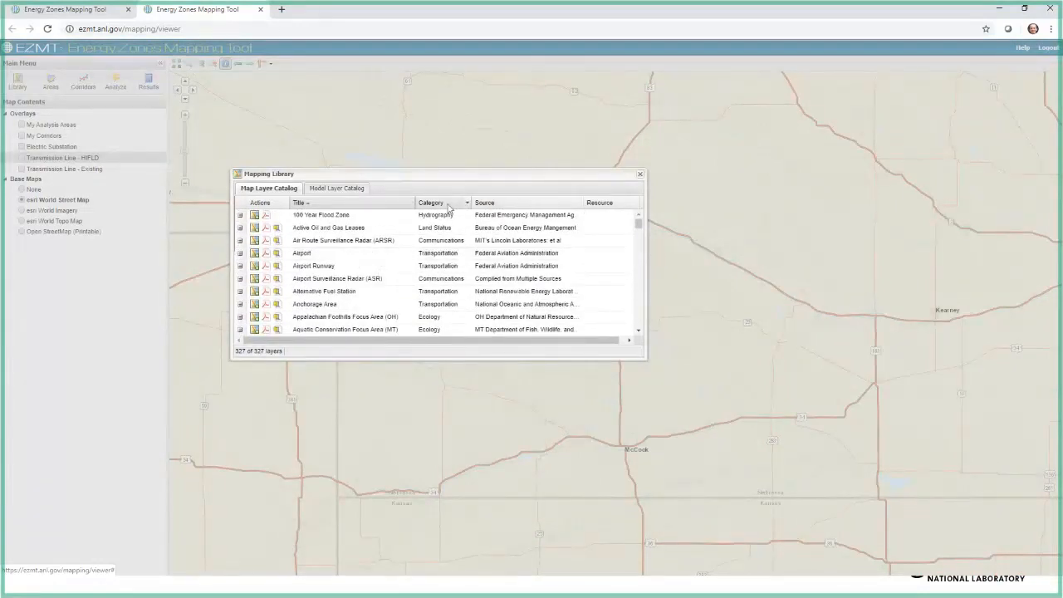
pyautogui.click(409, 203)
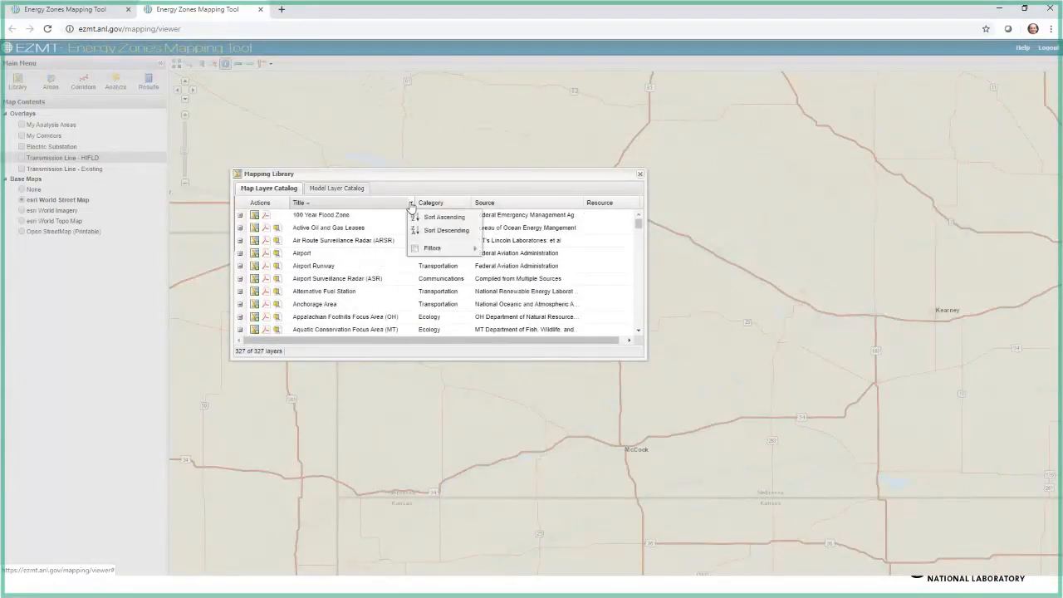
pyautogui.moveTo(425, 250)
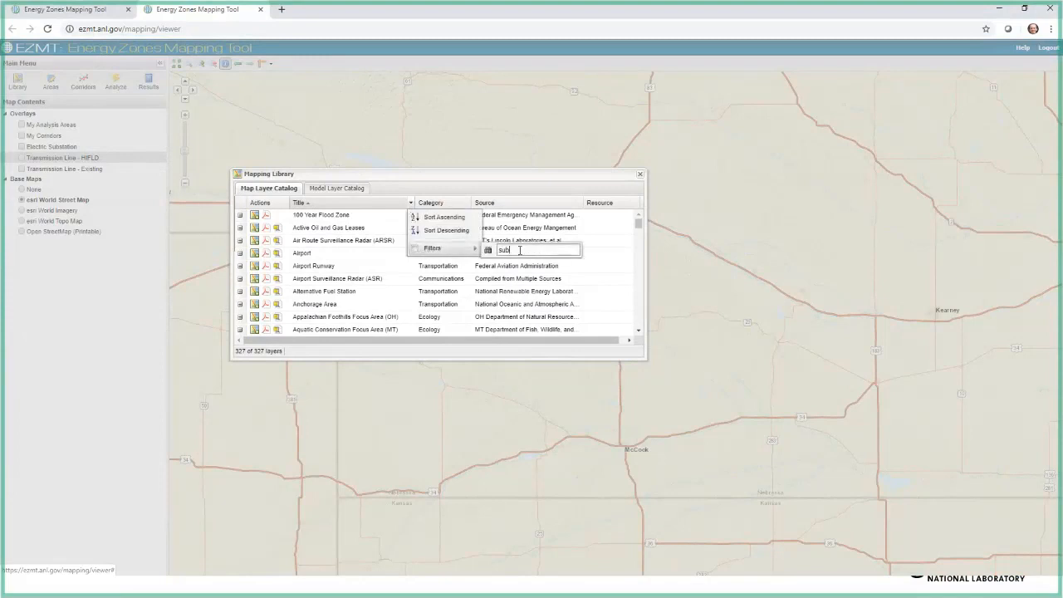
pyautogui.write('tratural gas')
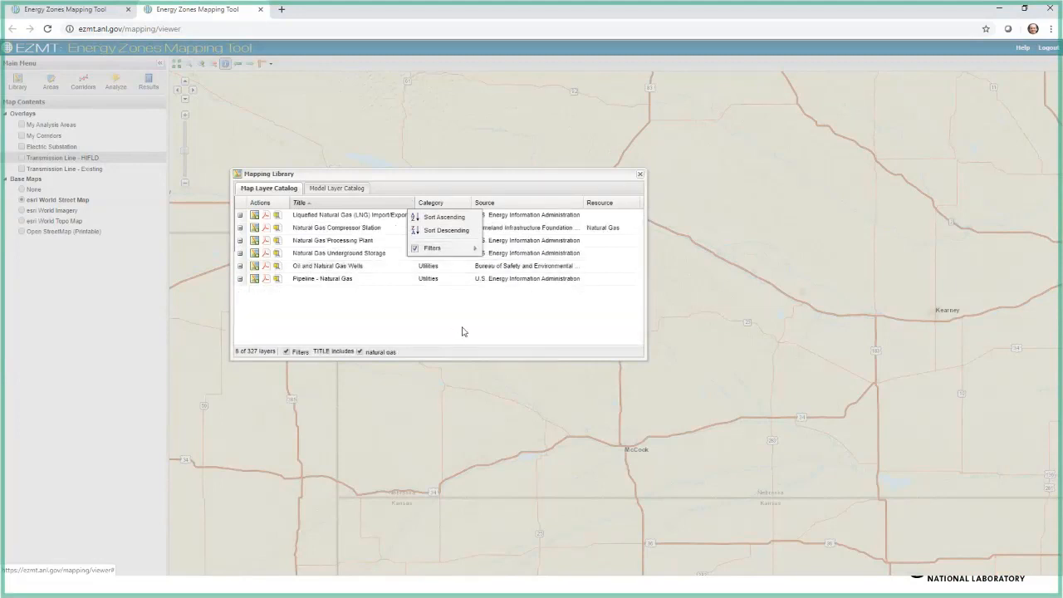
pyautogui.click(462, 330)
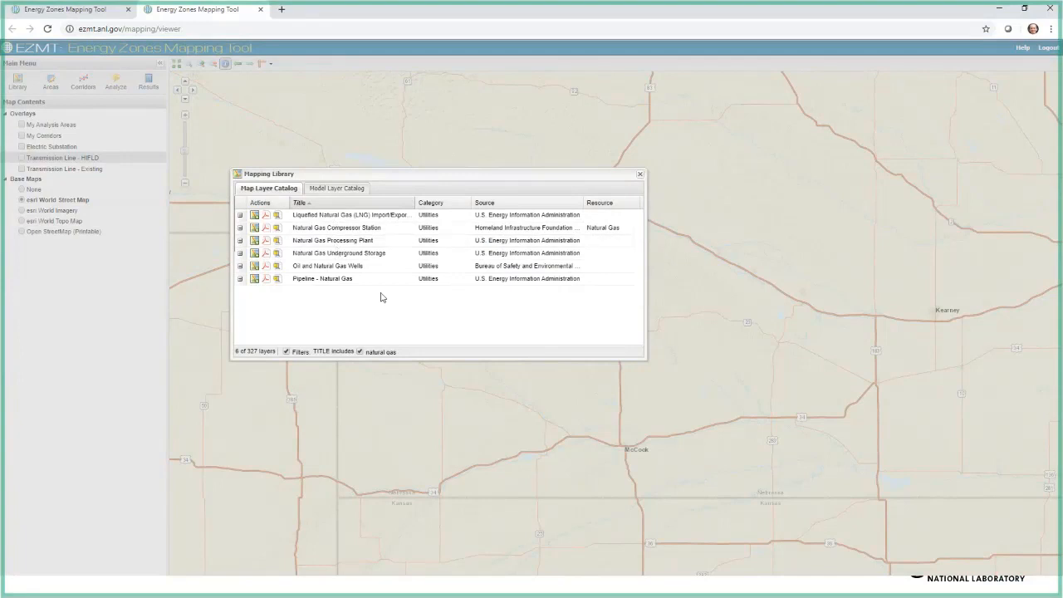
# Step: Add the natural gas pipeline, well, underground storage, processing plant, compressor station and LNG terminal layers to the map, and close the library
pyautogui.click(253, 280)
pyautogui.click(254, 267)
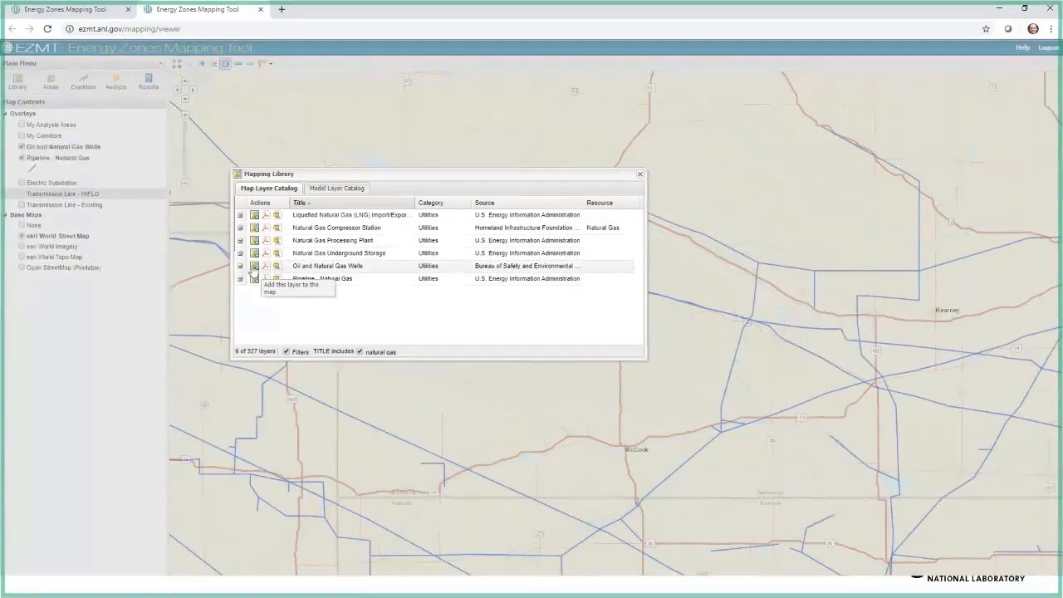
pyautogui.click(255, 253)
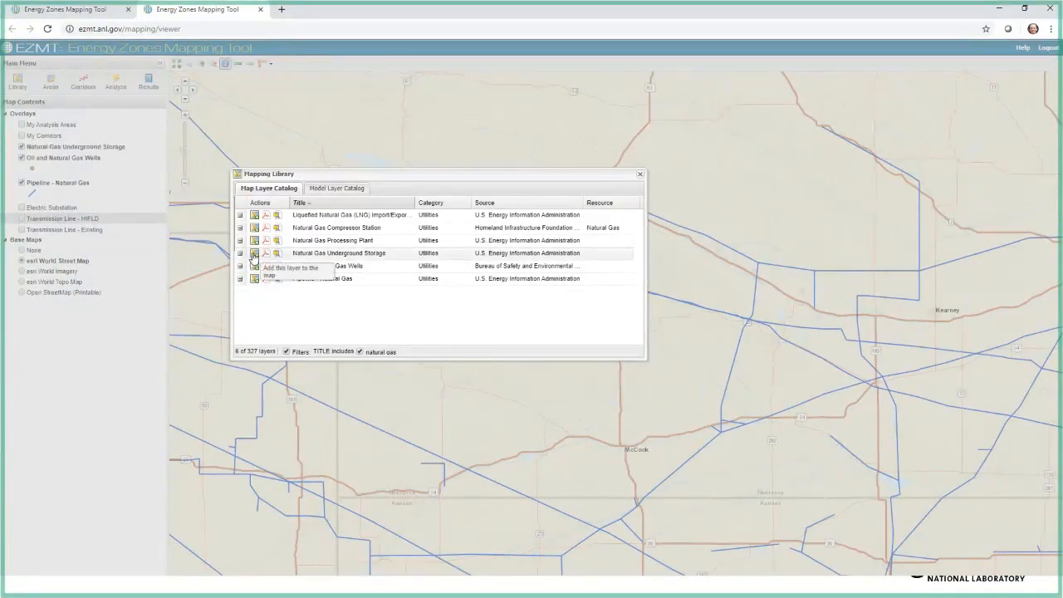
pyautogui.click(254, 241)
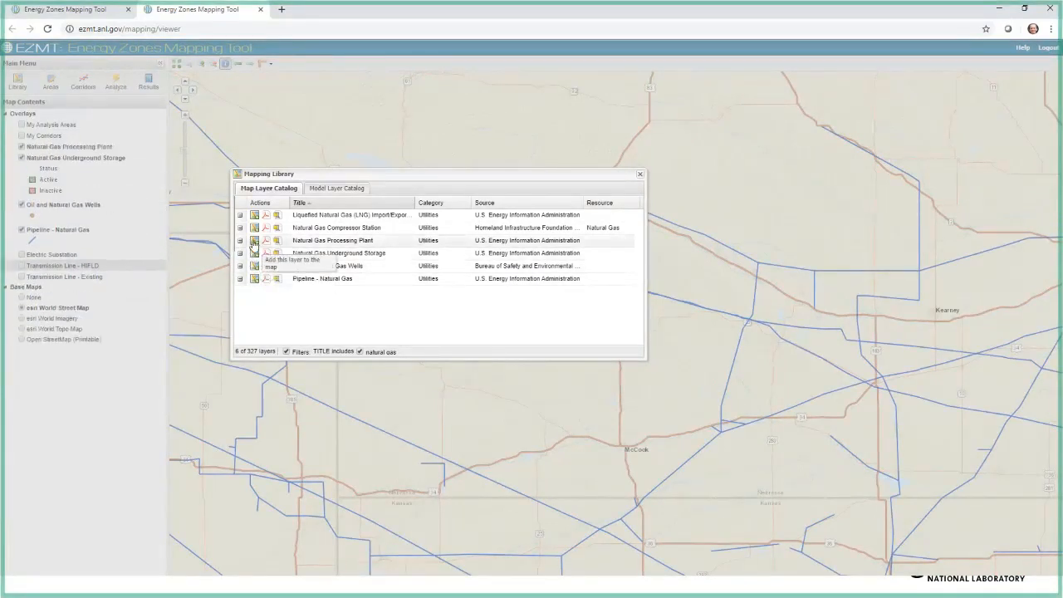
pyautogui.click(254, 227)
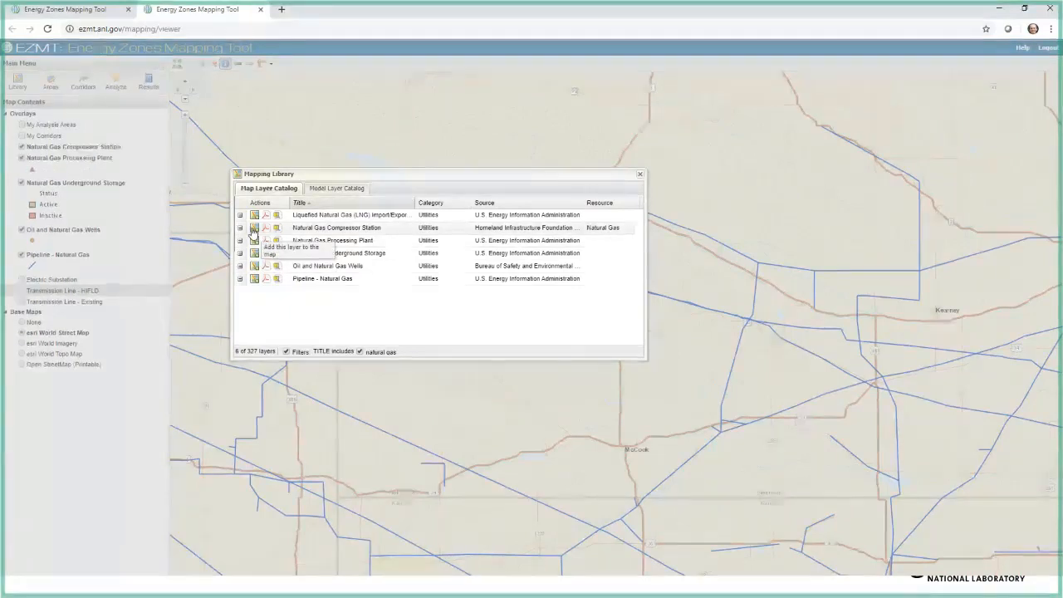
pyautogui.click(255, 215)
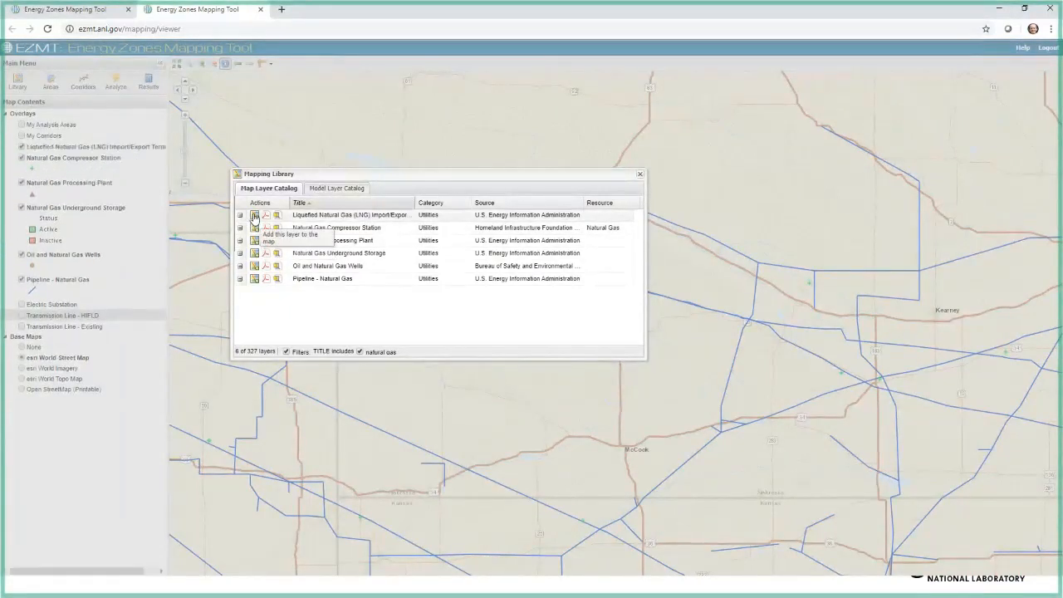
pyautogui.click(638, 174)
# Step: View the natural gas layers at the full map extent and up close around Iowa
pyautogui.click(176, 63)
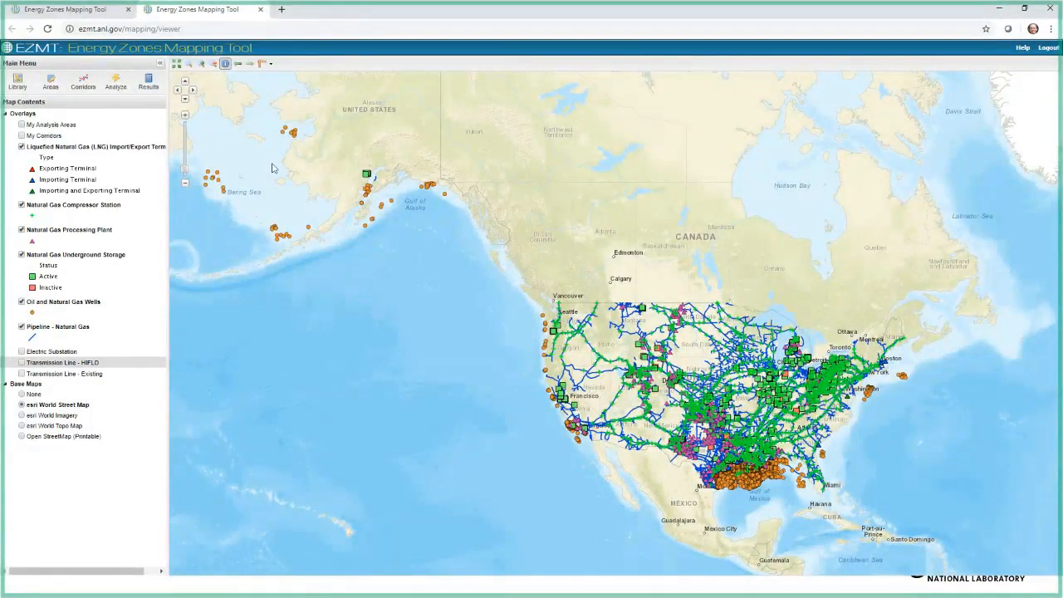
pyautogui.click(188, 66)
pyautogui.moveTo(729, 350); pyautogui.dragTo(766, 383)
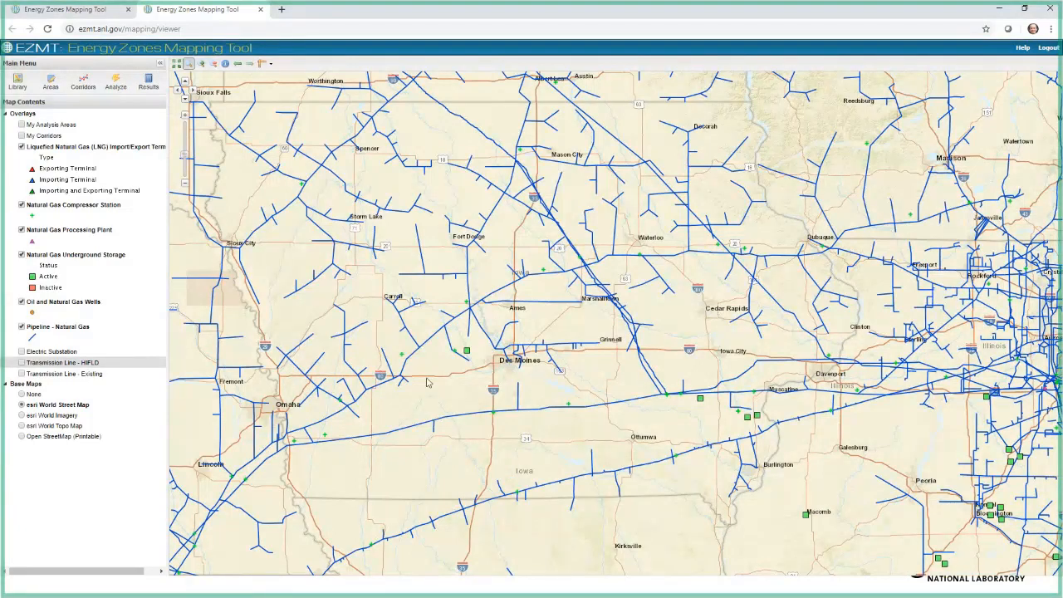
# Step: Hide all six natural gas layers, including the wells, plants, storage, compressor stations, LNG terminals and pipelines
pyautogui.click(22, 301)
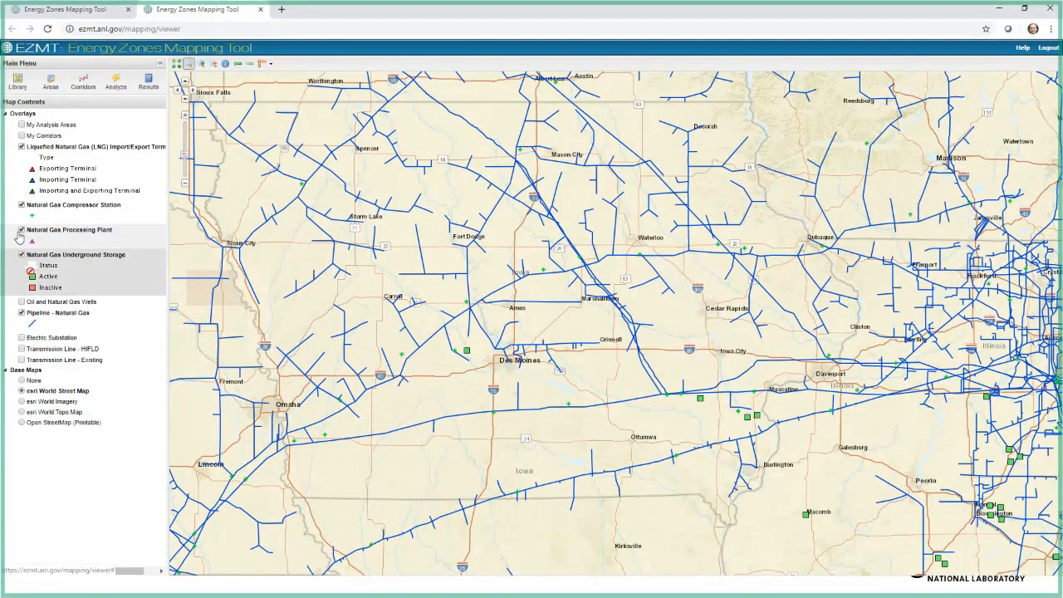
pyautogui.click(22, 230)
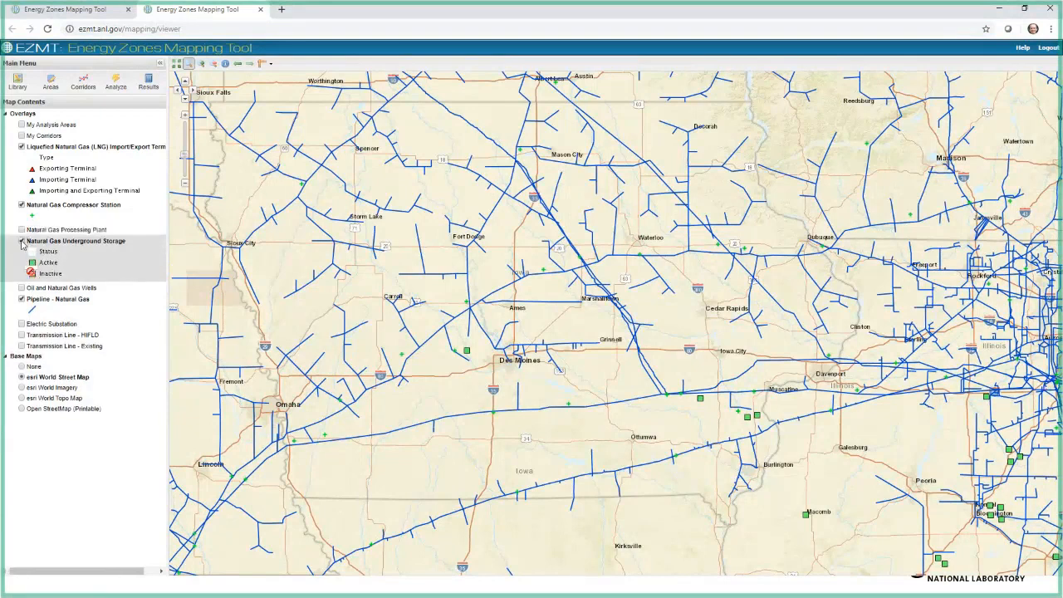
pyautogui.click(22, 241)
pyautogui.click(21, 204)
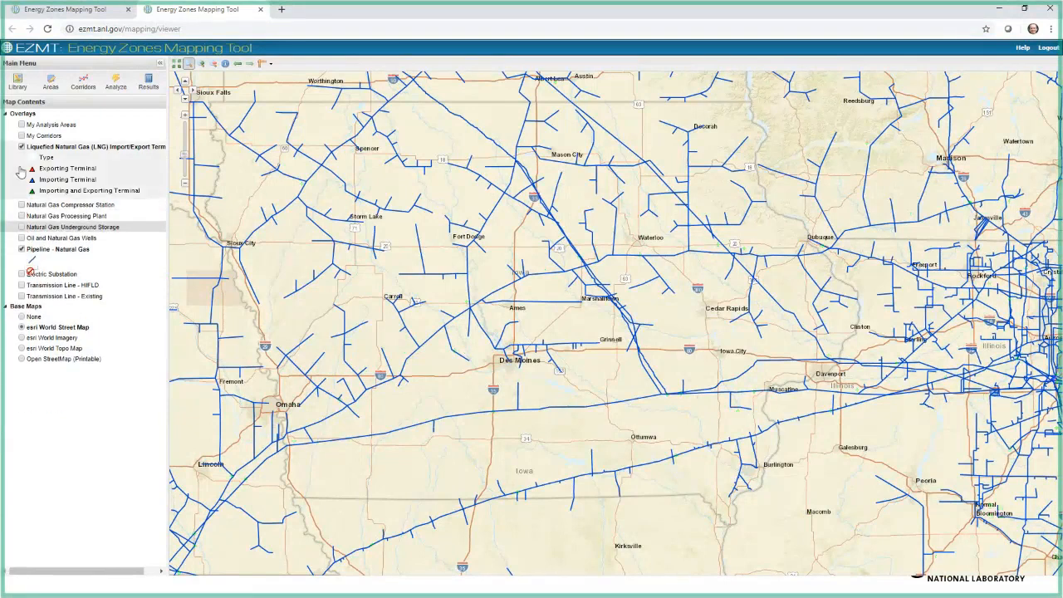
pyautogui.click(22, 147)
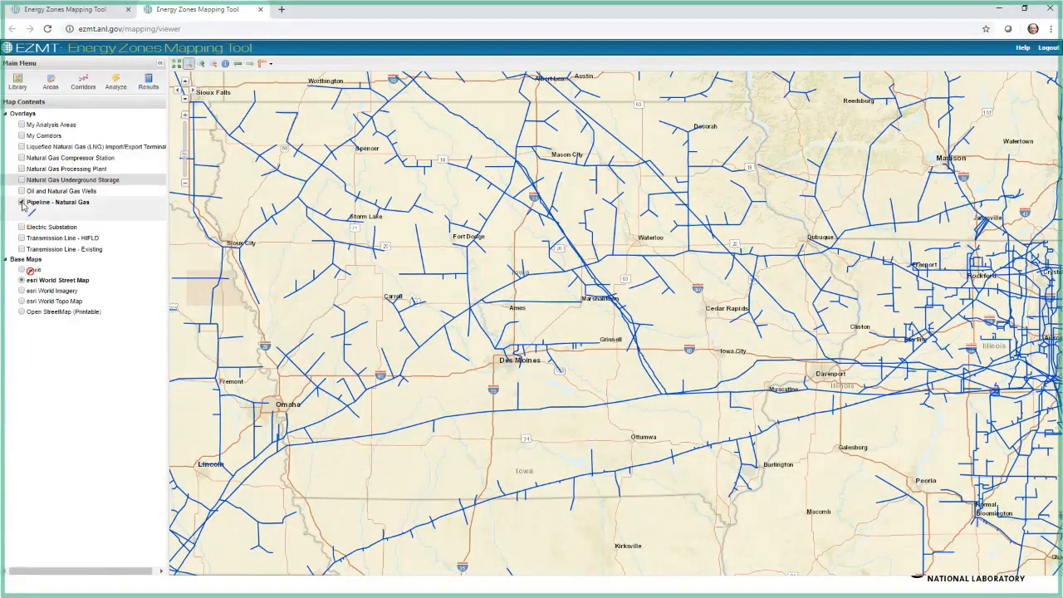
pyautogui.click(22, 203)
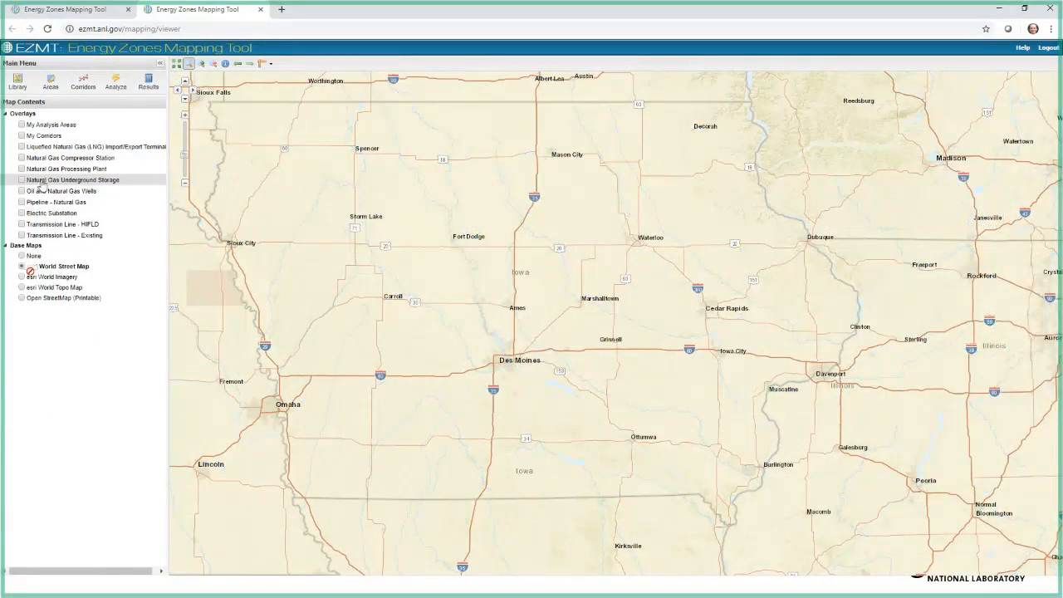
# Step: Filter the catalog titles by "easem", add the National Conservation Easement Database layer to the map, and close the Mapping Library
pyautogui.click(17, 82)
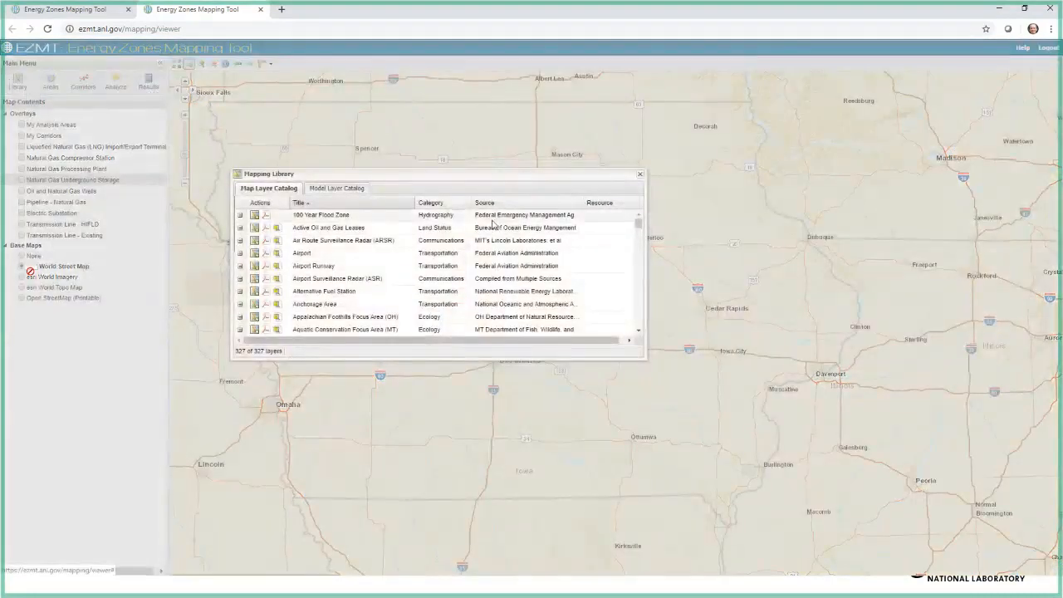
pyautogui.click(410, 203)
pyautogui.moveTo(432, 249)
pyautogui.write('natural gas')
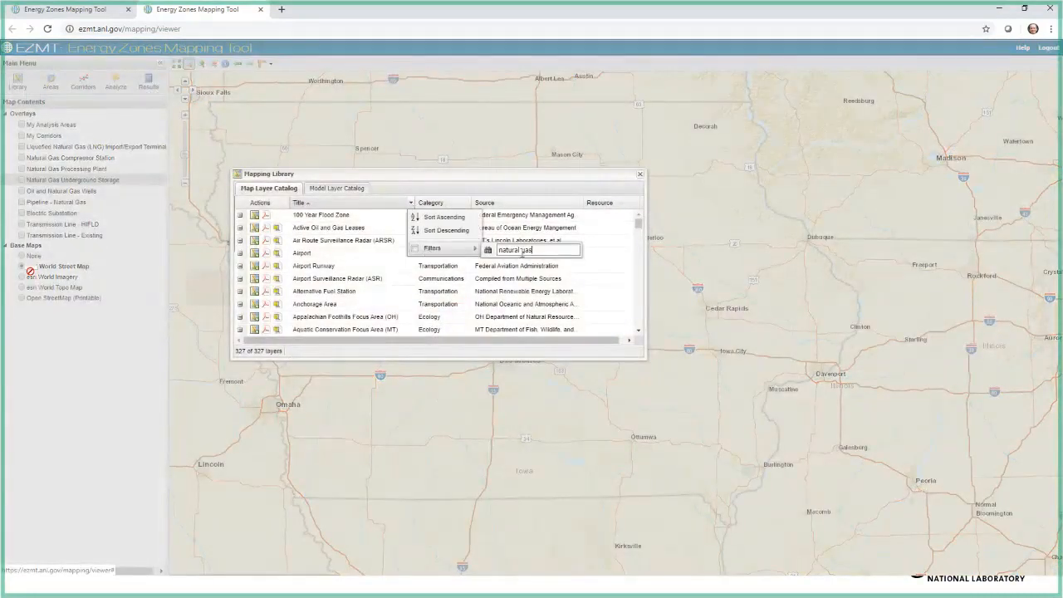
pyautogui.hotkey('ctrl', 'a')
pyautogui.press('BackSpace')
pyautogui.write('easem')
pyautogui.click(254, 216)
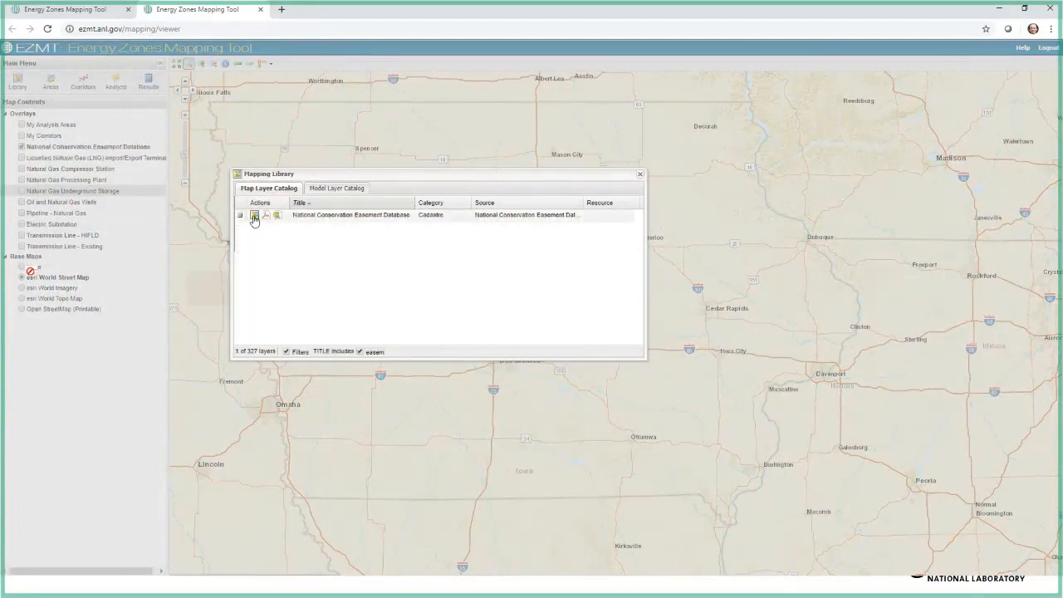
pyautogui.click(639, 175)
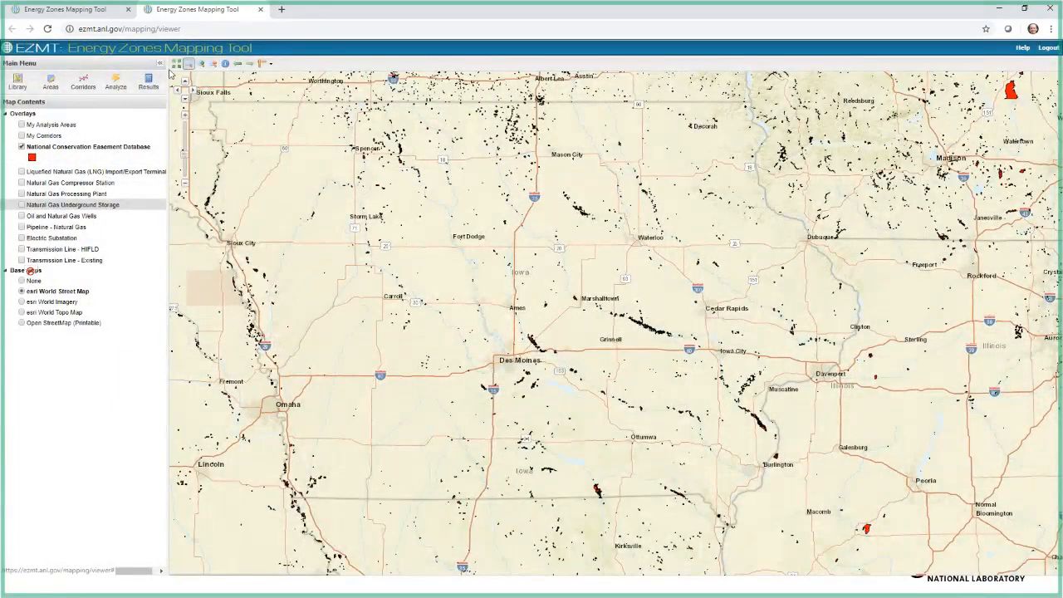
# Step: Identify the conservation easement parcel southwest of Glade Park, near the Utah-Colorado border, and look through its attributes
pyautogui.click(177, 65)
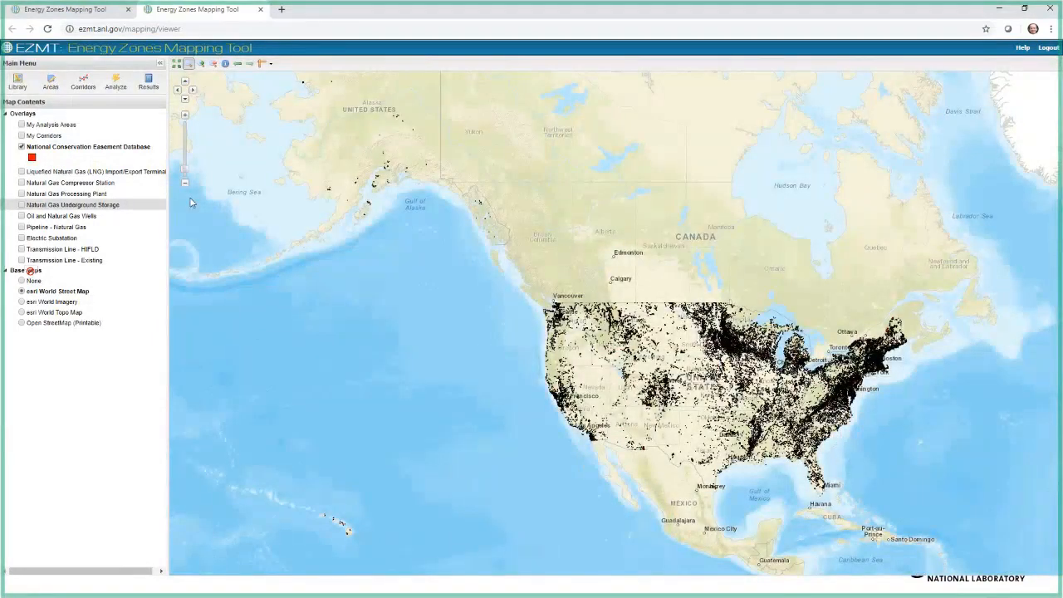
pyautogui.moveTo(642, 382); pyautogui.dragTo(665, 402)
pyautogui.moveTo(318, 355); pyautogui.dragTo(424, 444)
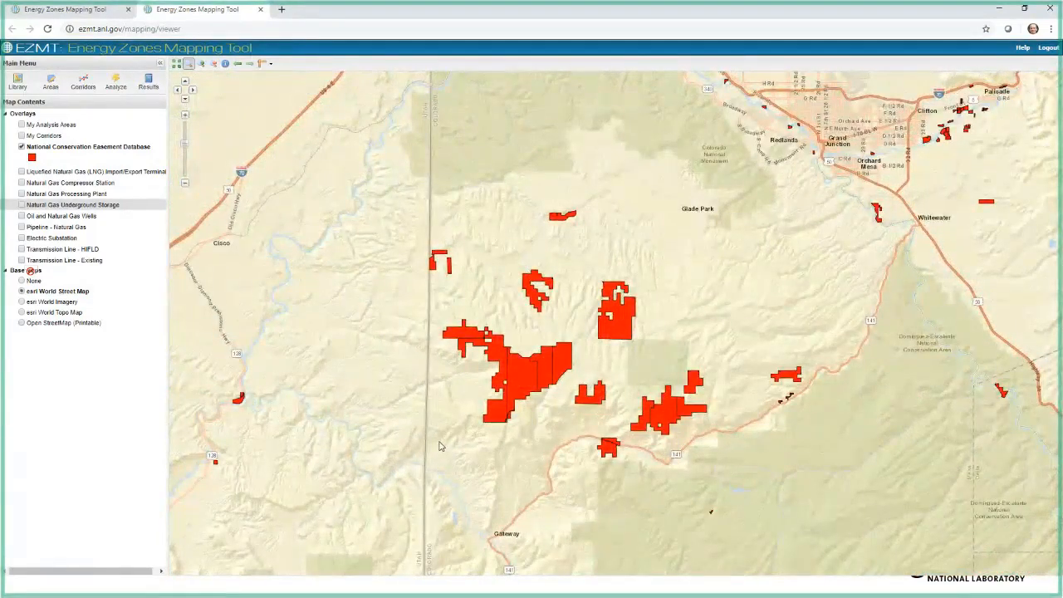
pyautogui.click(224, 64)
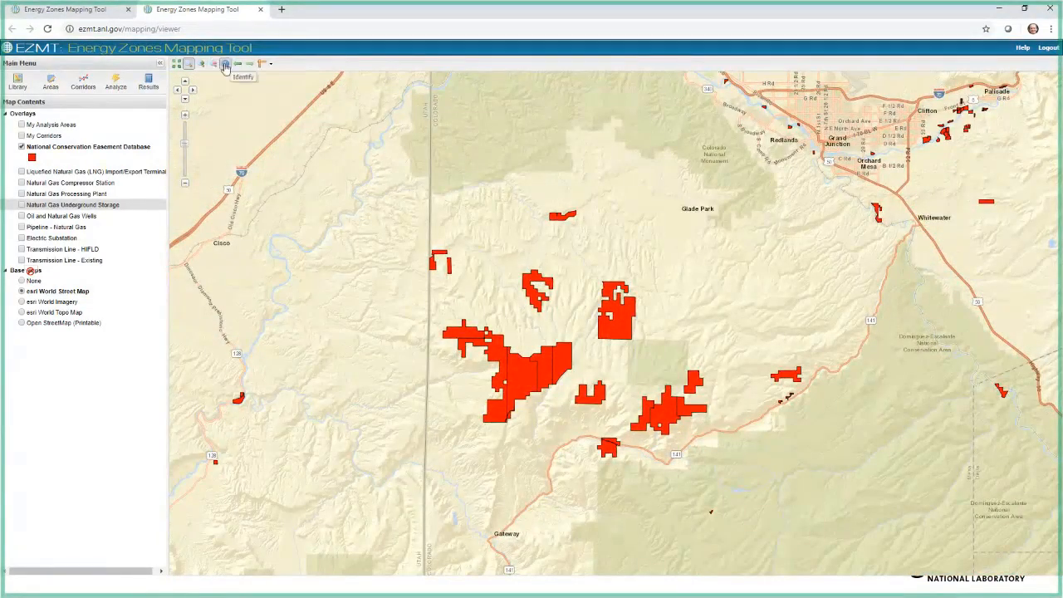
pyautogui.click(614, 329)
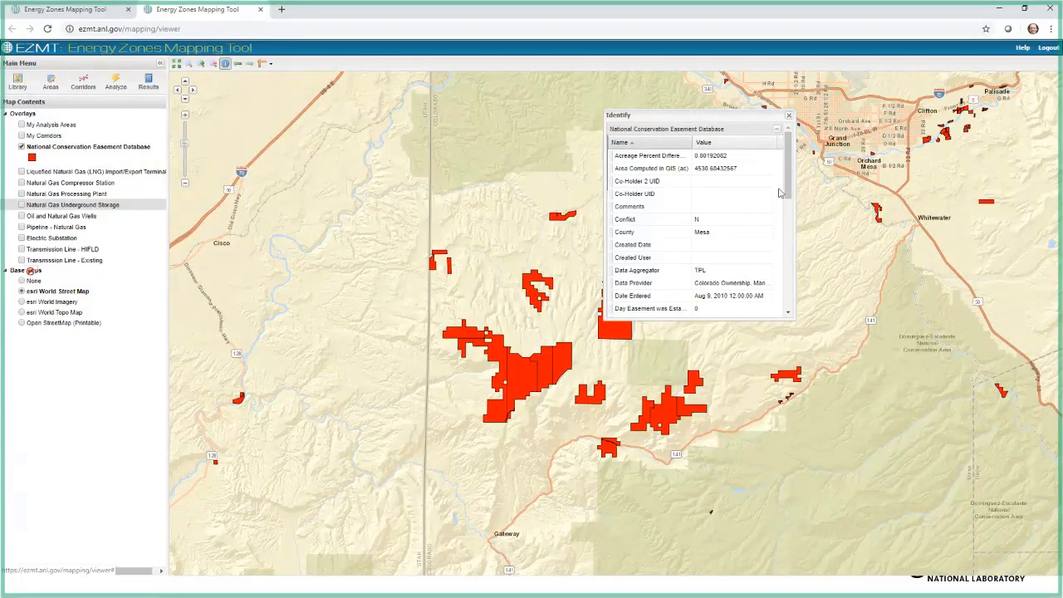
pyautogui.moveTo(786, 194); pyautogui.dragTo(787, 248)
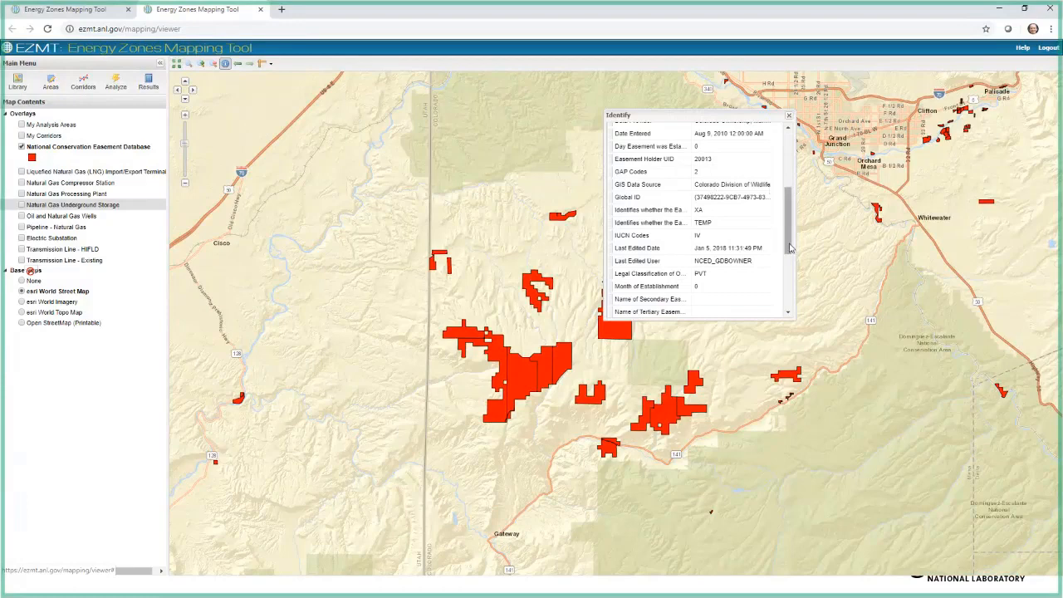
pyautogui.moveTo(788, 242); pyautogui.dragTo(788, 299)
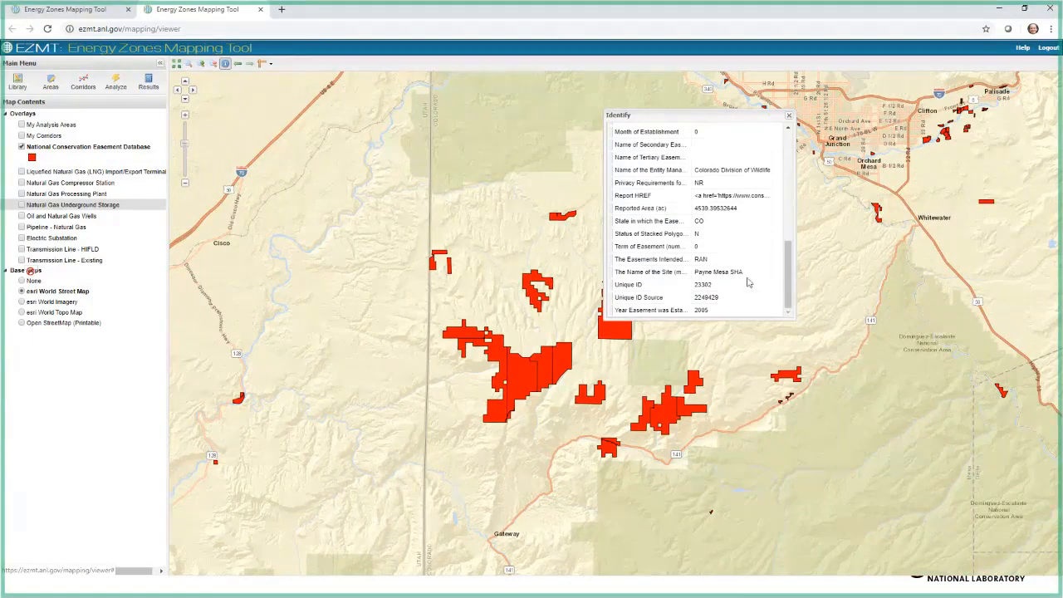
pyautogui.moveTo(789, 292); pyautogui.dragTo(791, 254)
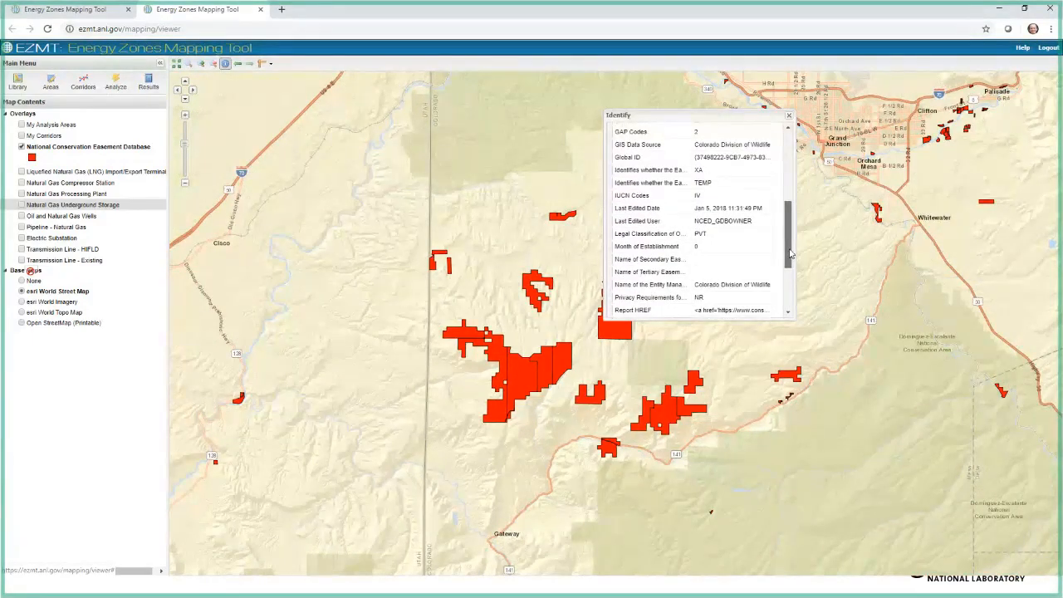
pyautogui.moveTo(790, 253); pyautogui.dragTo(788, 120)
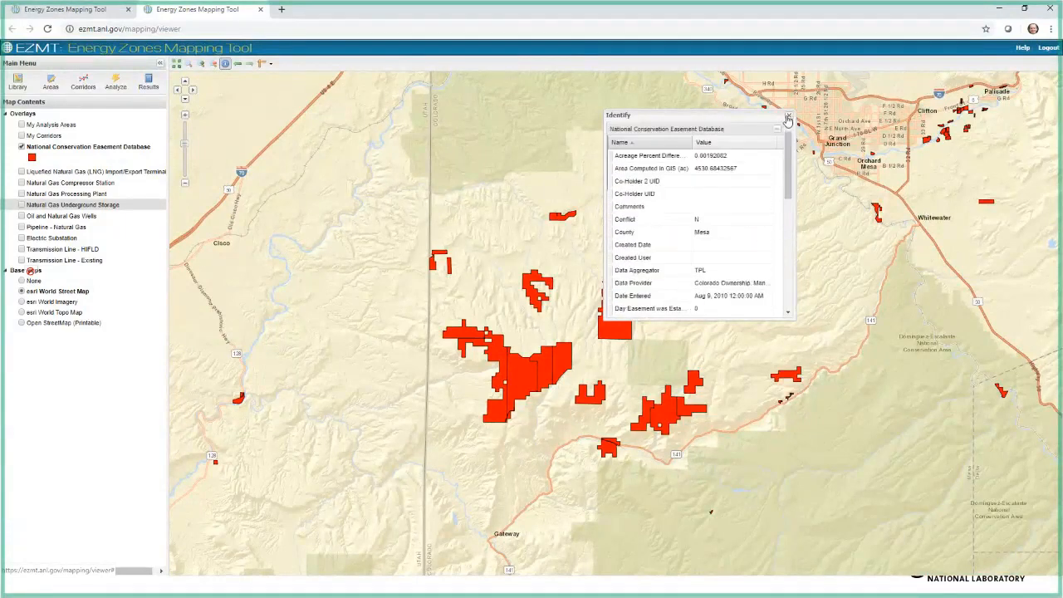
# Step: Close the Identify results and filter the map layer catalog titles in the Mapping Library by "easem"
pyautogui.click(789, 117)
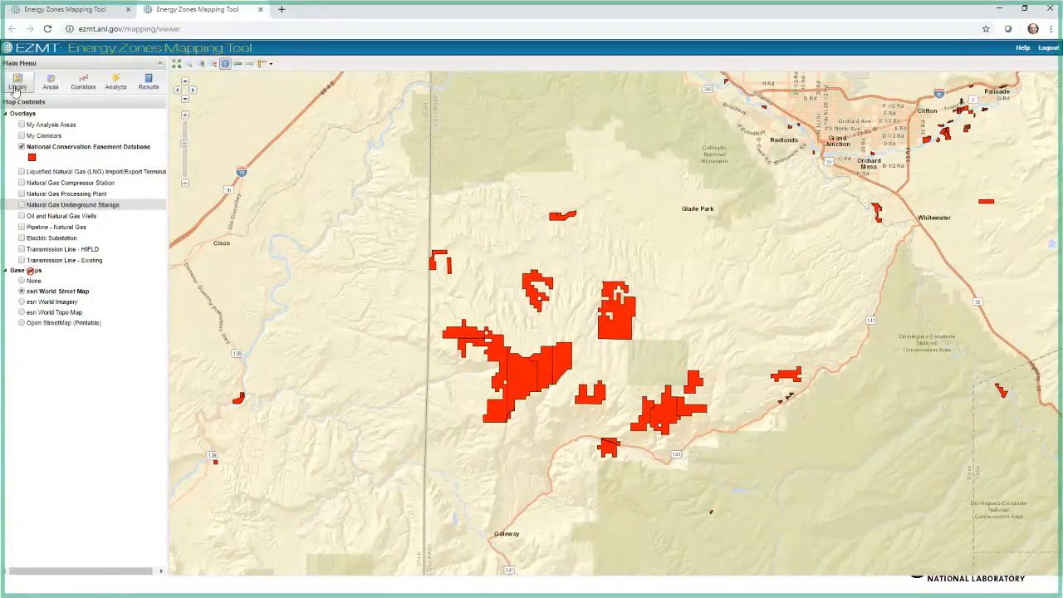
pyautogui.click(15, 86)
pyautogui.click(410, 203)
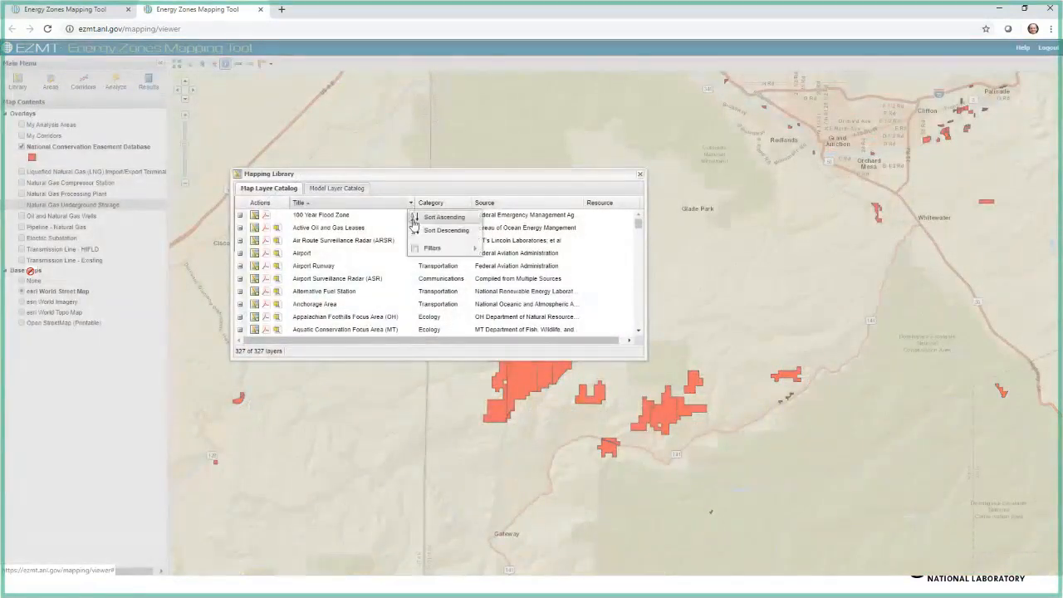
pyautogui.moveTo(432, 248)
pyautogui.write('easem')
pyautogui.press('Return')
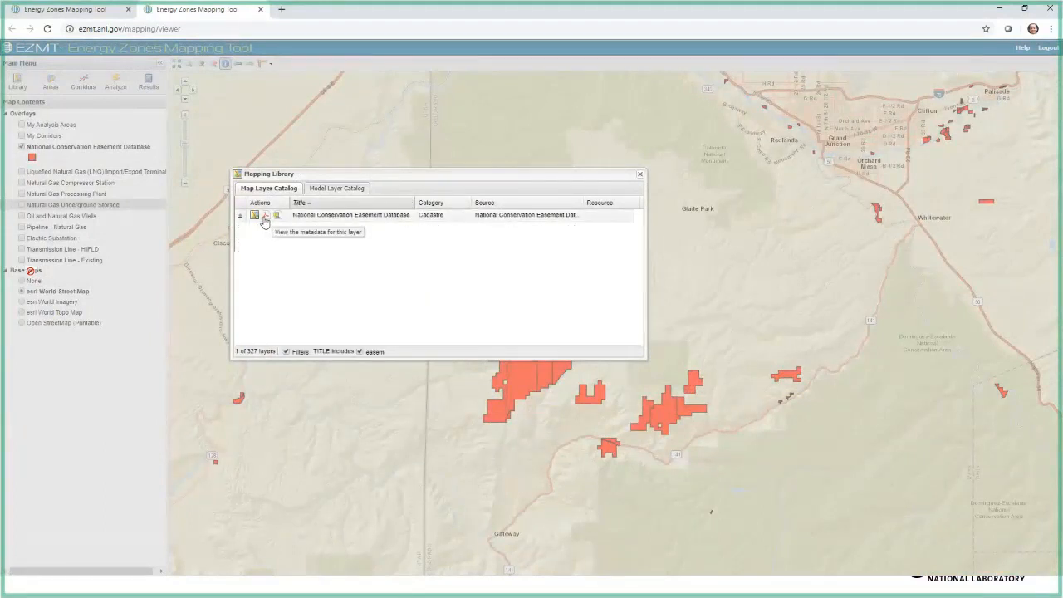
# Step: Open the metadata document for the National Conservation Easement Database layer, read its summary and description, and close it
pyautogui.click(264, 217)
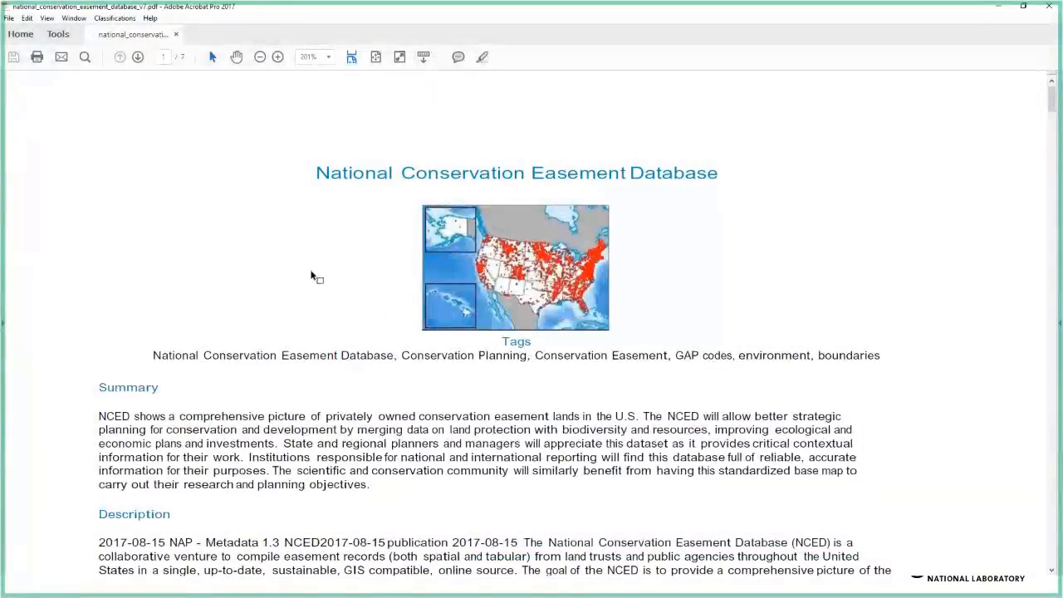
pyautogui.scroll(-2, 311, 276)
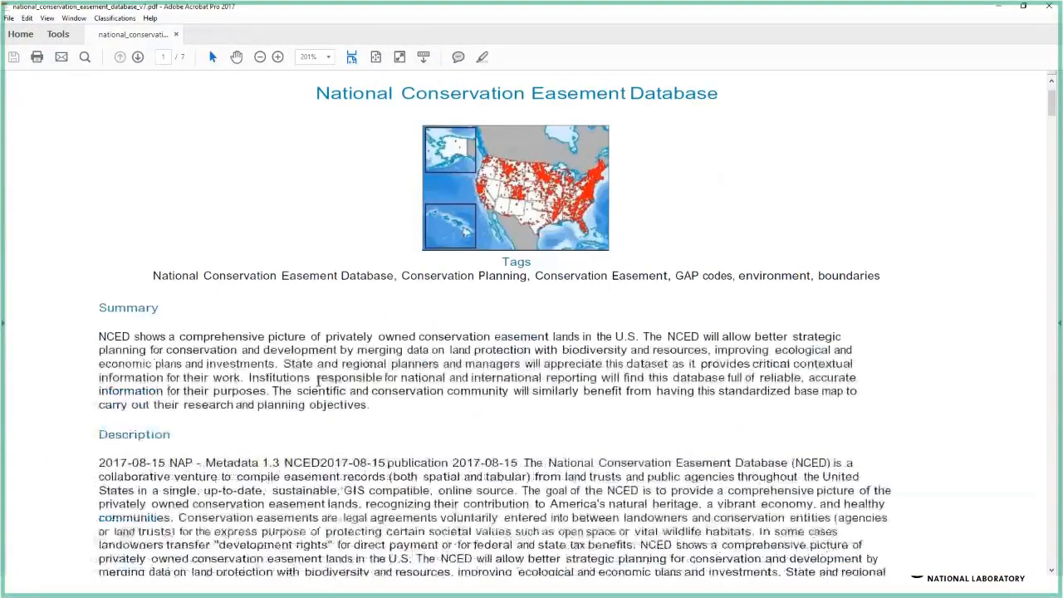
pyautogui.scroll(-5, 318, 381)
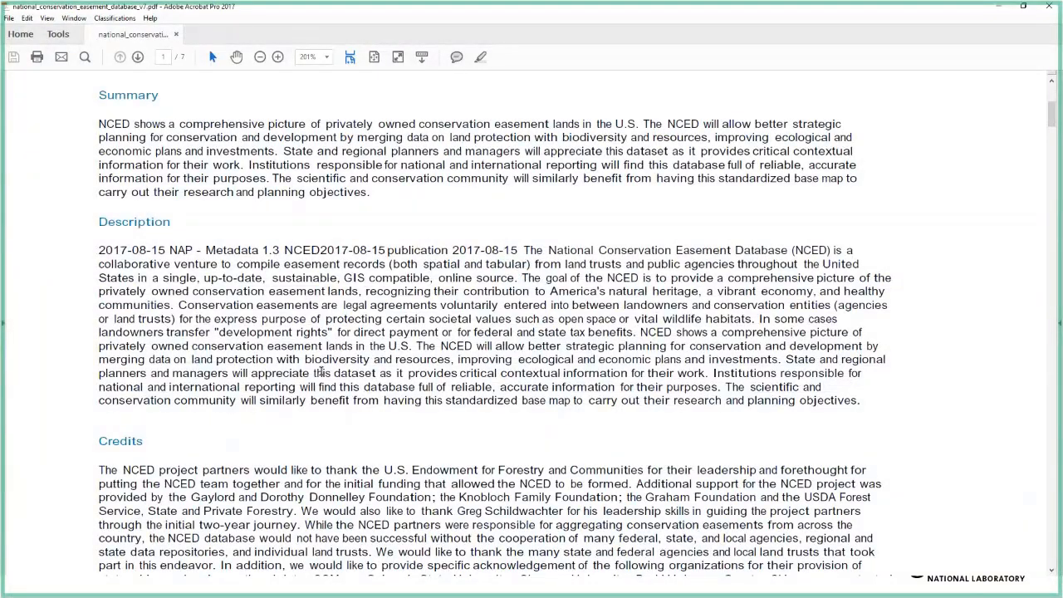
pyautogui.scroll(4, 321, 373)
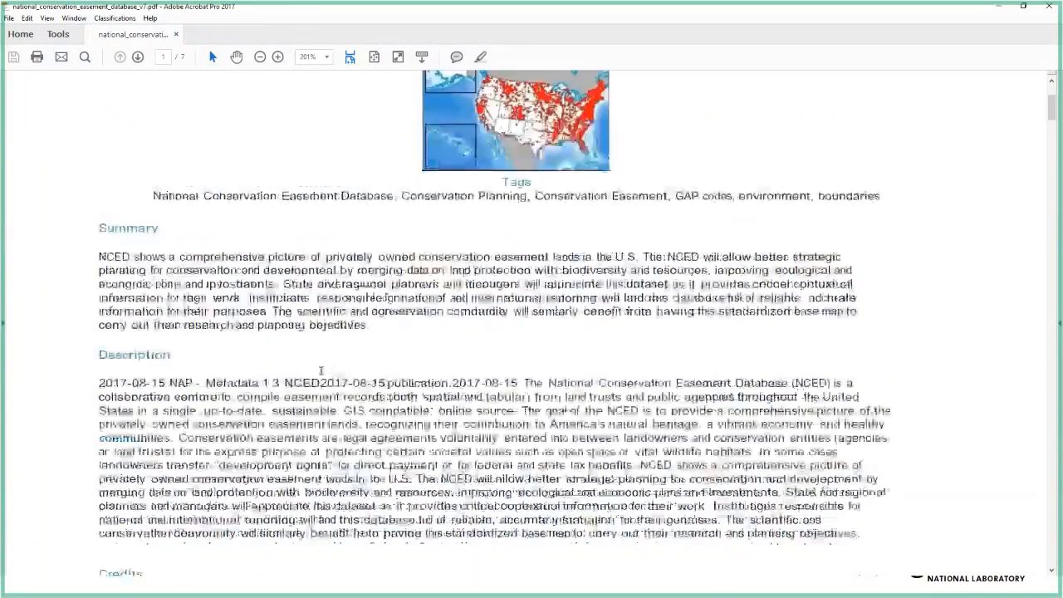
pyautogui.scroll(3, 320, 377)
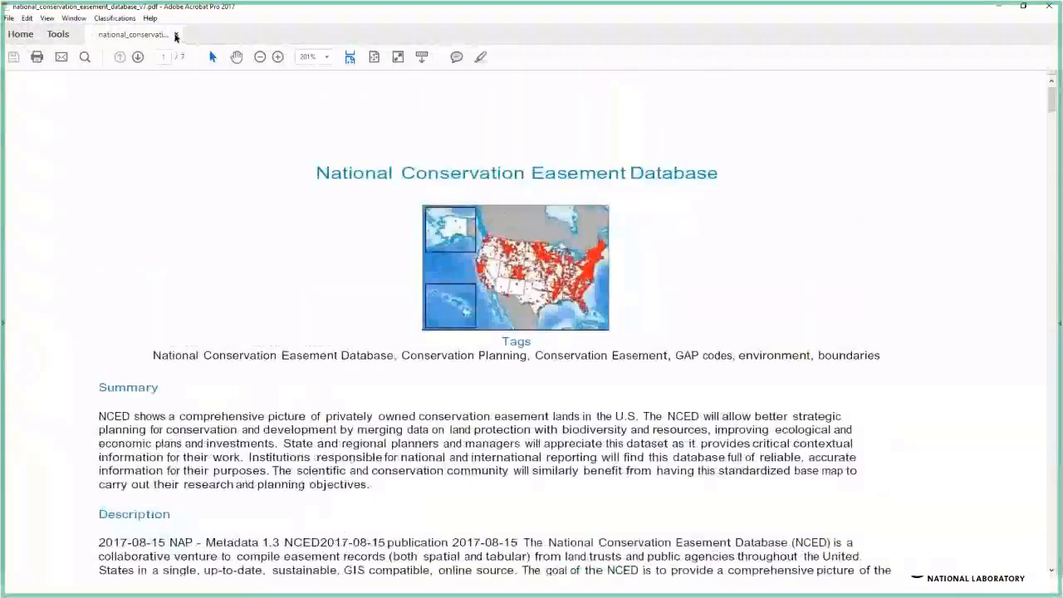
pyautogui.click(175, 35)
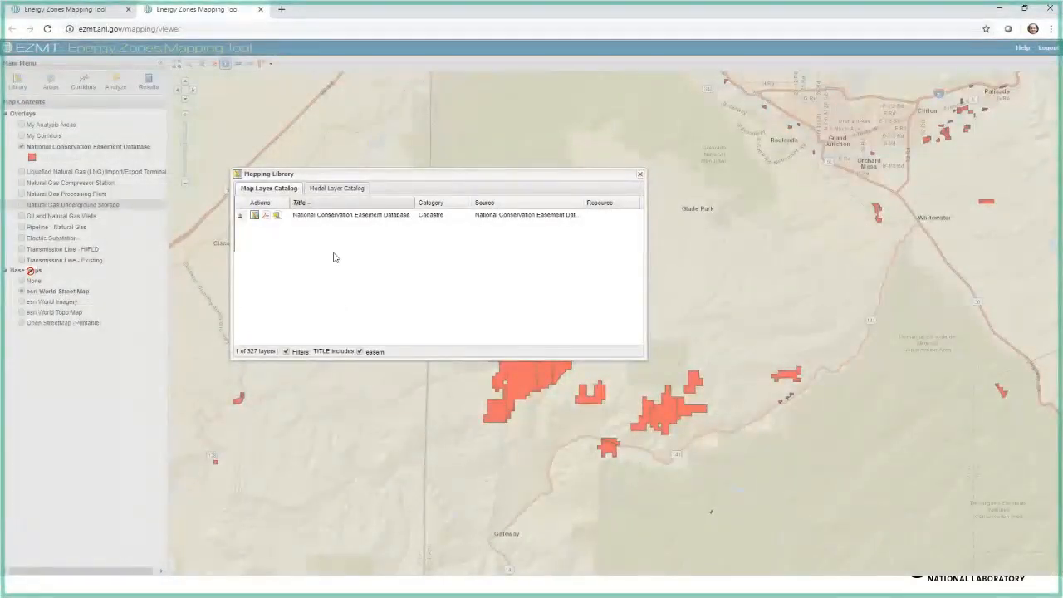
# Step: Read the easement layer's abstract in the catalog, close the Mapping Library, and hide the National Conservation Easement Database layer
pyautogui.click(240, 216)
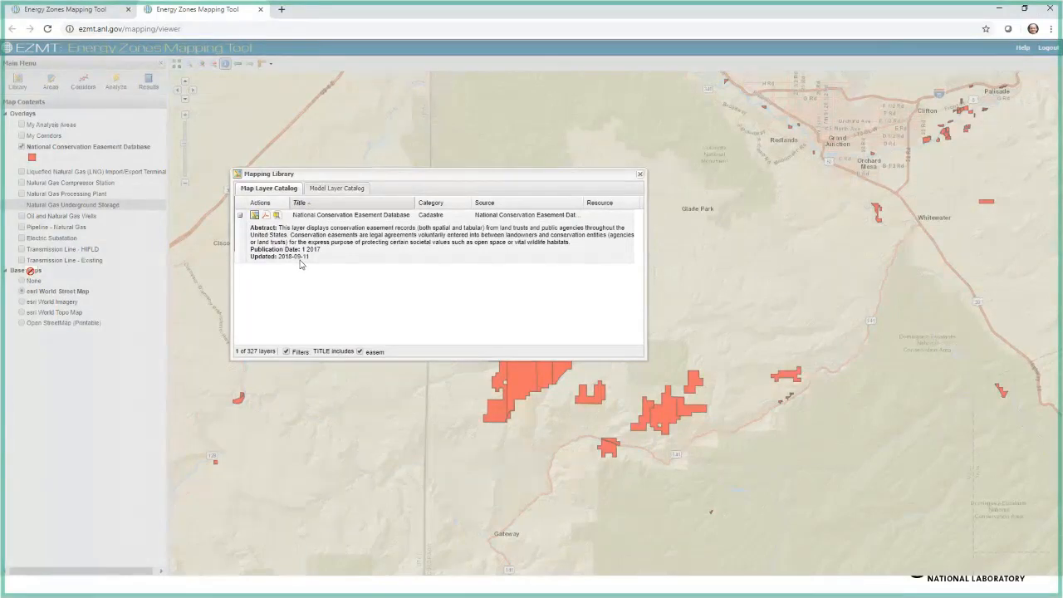
pyautogui.click(640, 173)
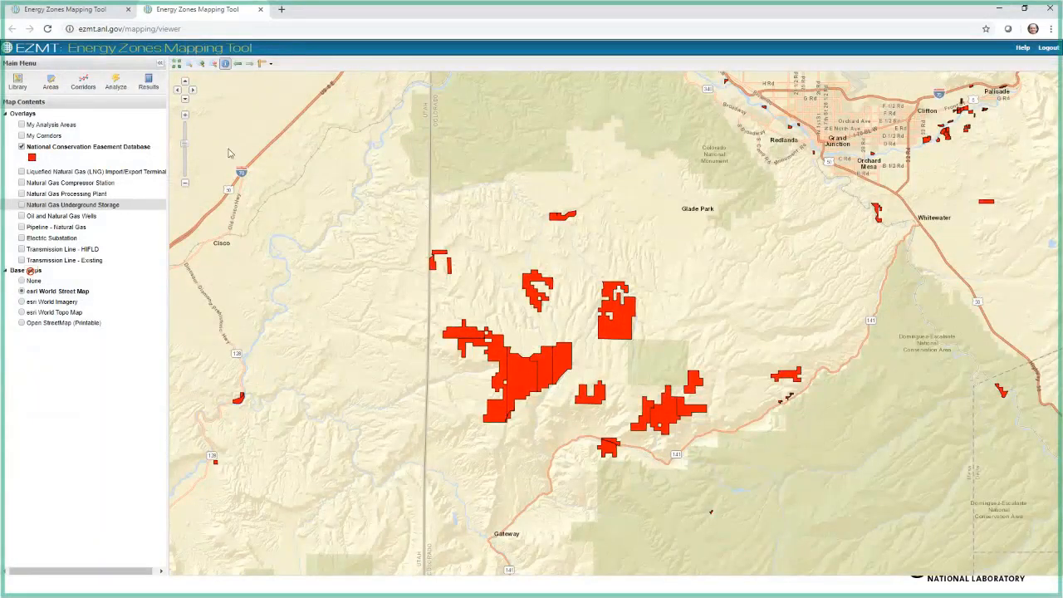
pyautogui.click(22, 147)
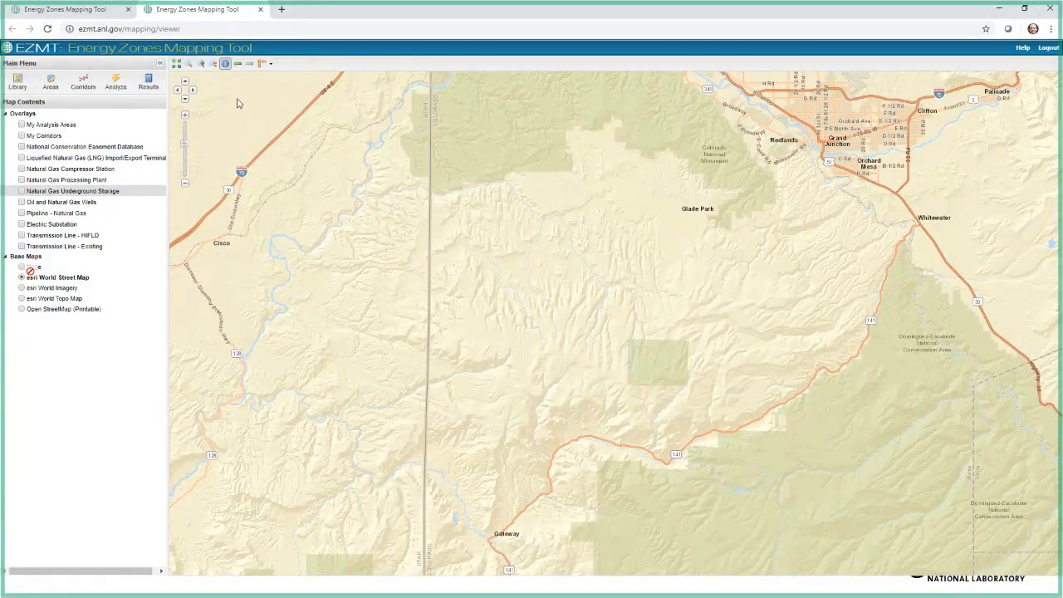
# Step: Upload Utah_SEZs.zip from the temp folder as new analysis areas
pyautogui.click(48, 83)
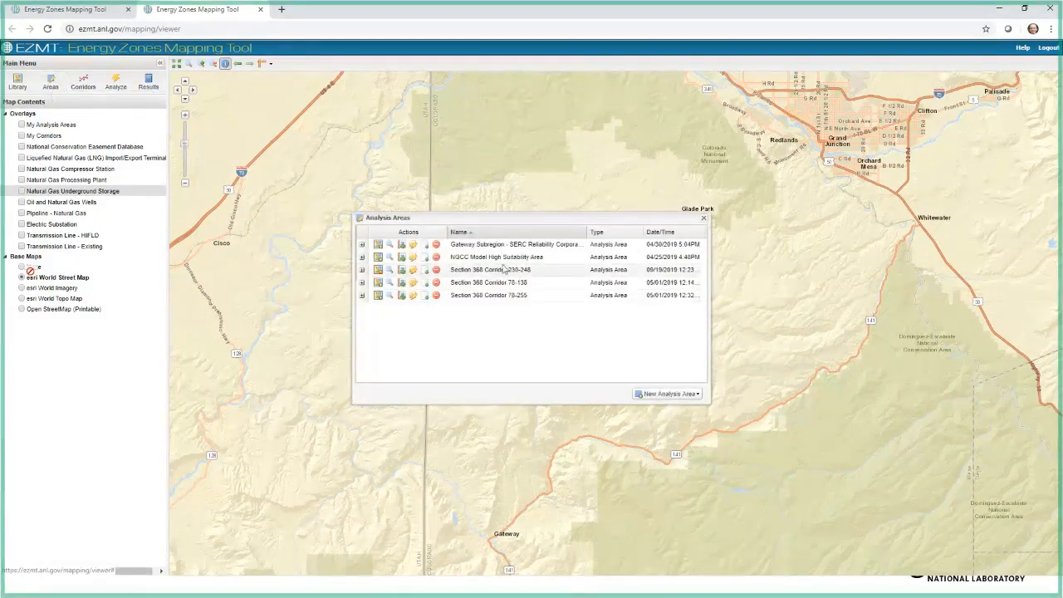
pyautogui.click(697, 395)
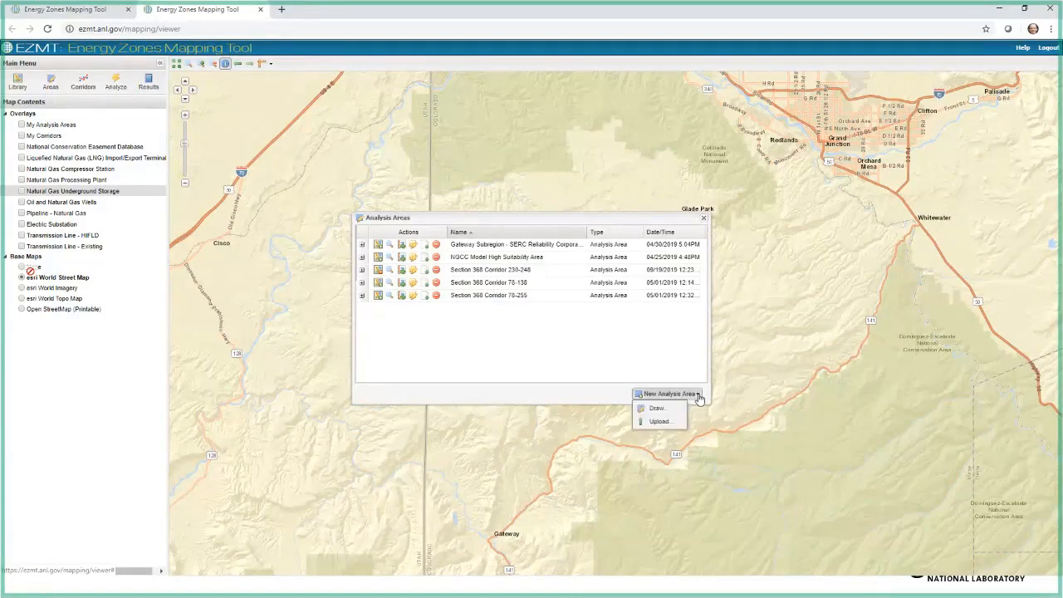
pyautogui.click(654, 424)
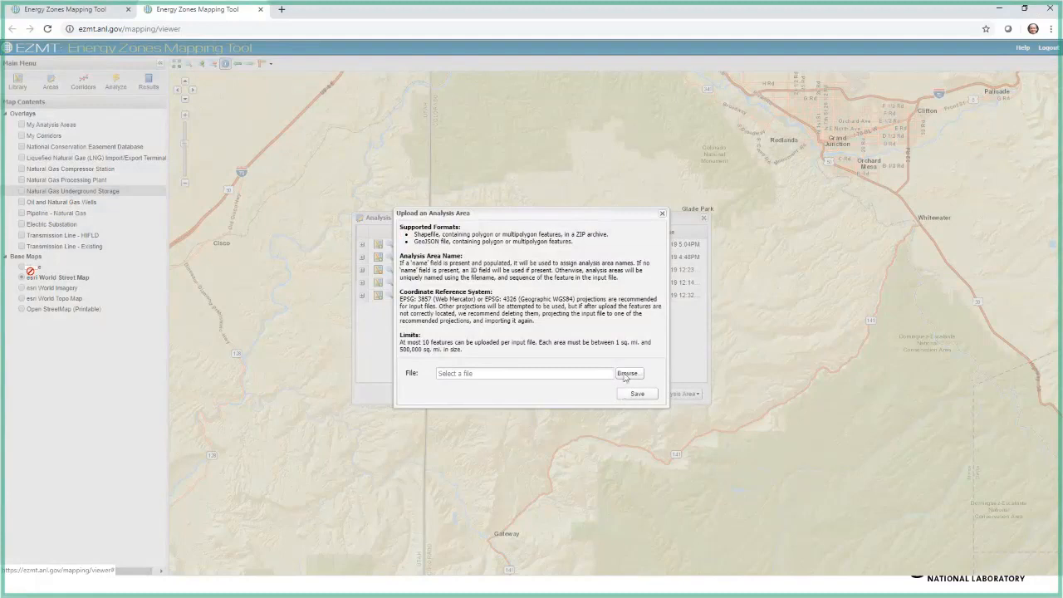
pyautogui.click(626, 375)
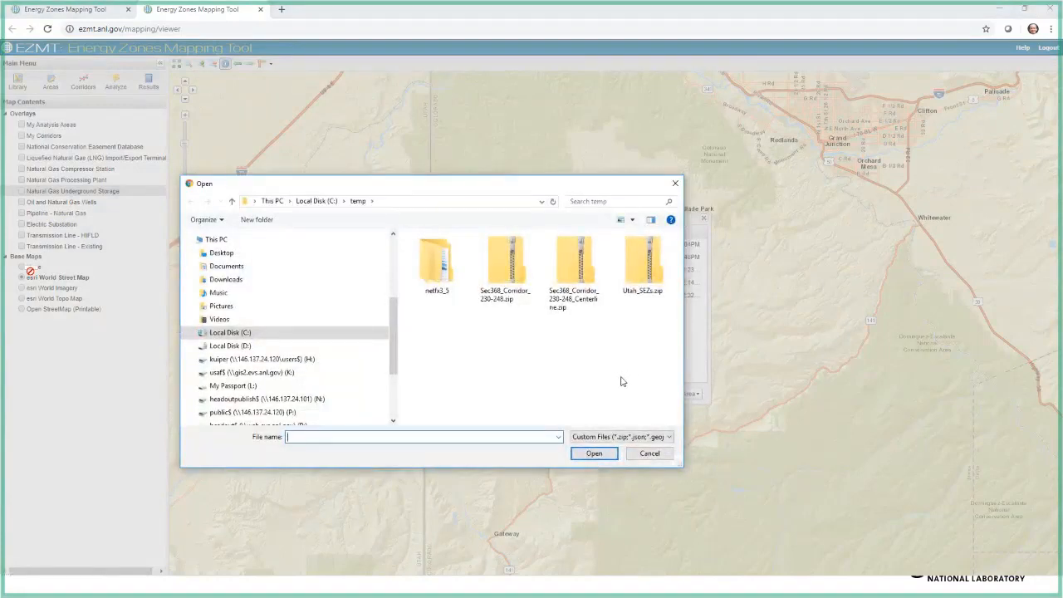
pyautogui.click(646, 281)
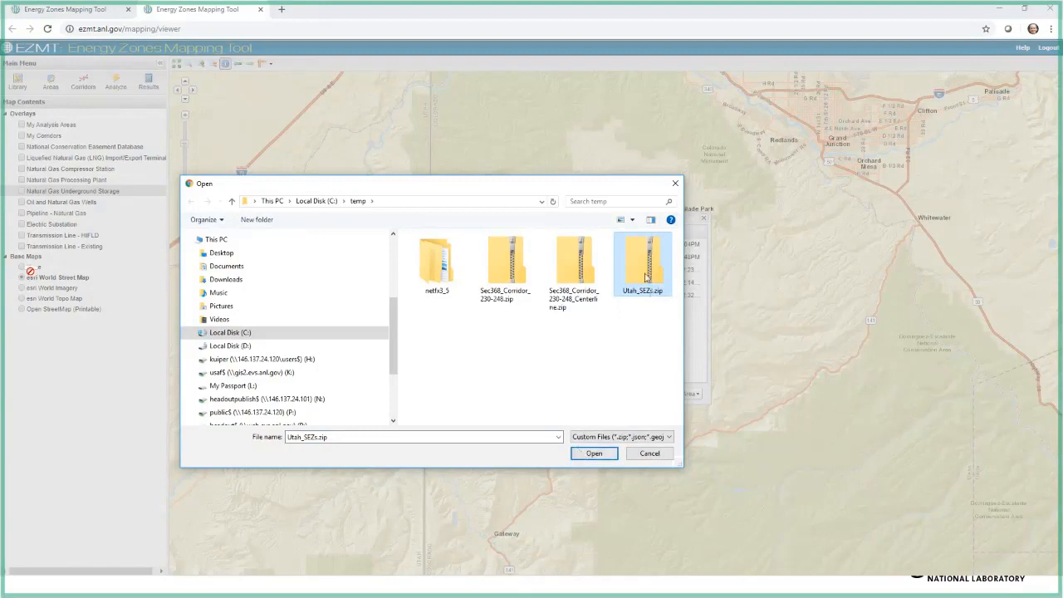
pyautogui.click(584, 455)
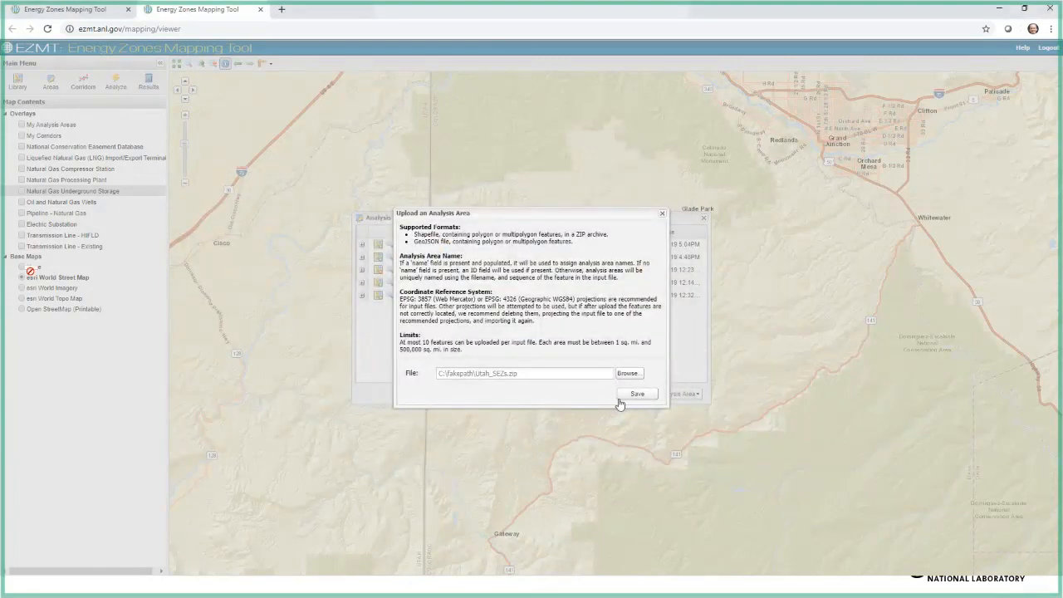
pyautogui.click(624, 397)
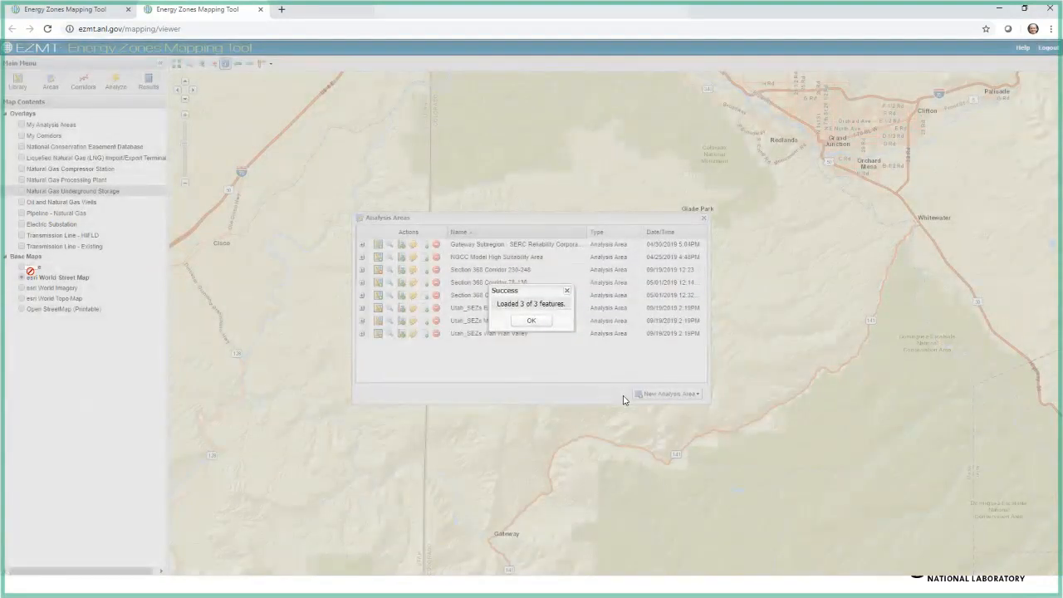
pyautogui.click(530, 321)
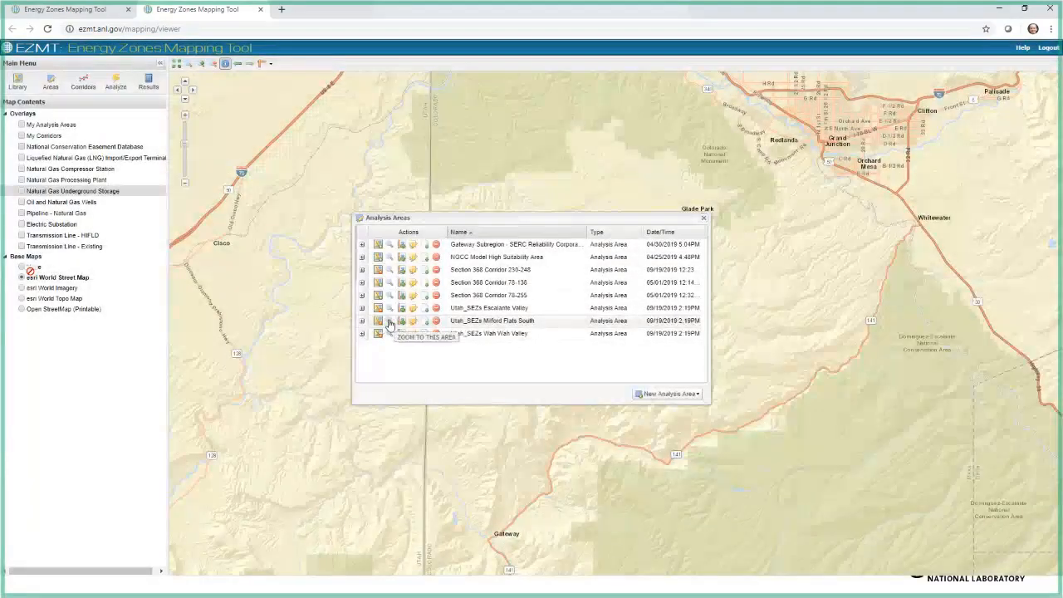
# Step: Zoom to the Utah_SEZs Milford Flats South area, turn on the My Analysis Areas overlay, and view all three Utah areas together
pyautogui.click(388, 322)
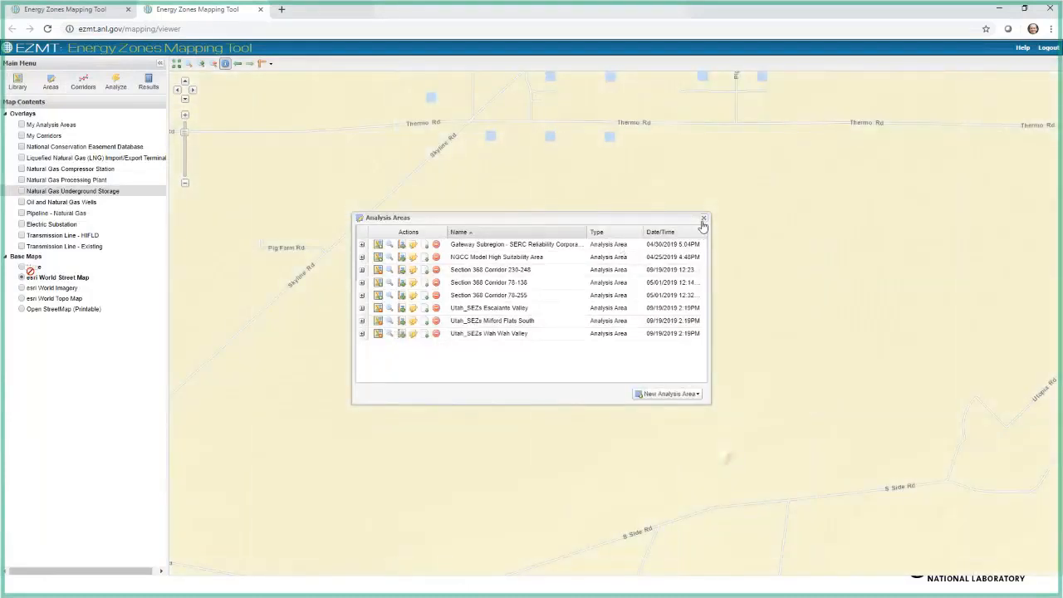
pyautogui.click(705, 220)
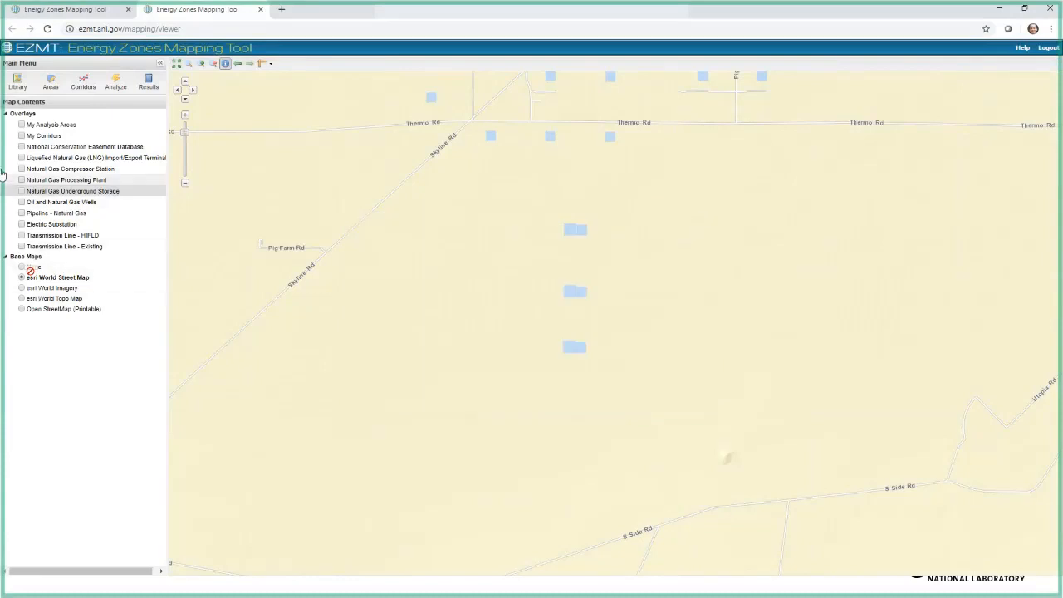
pyautogui.click(21, 125)
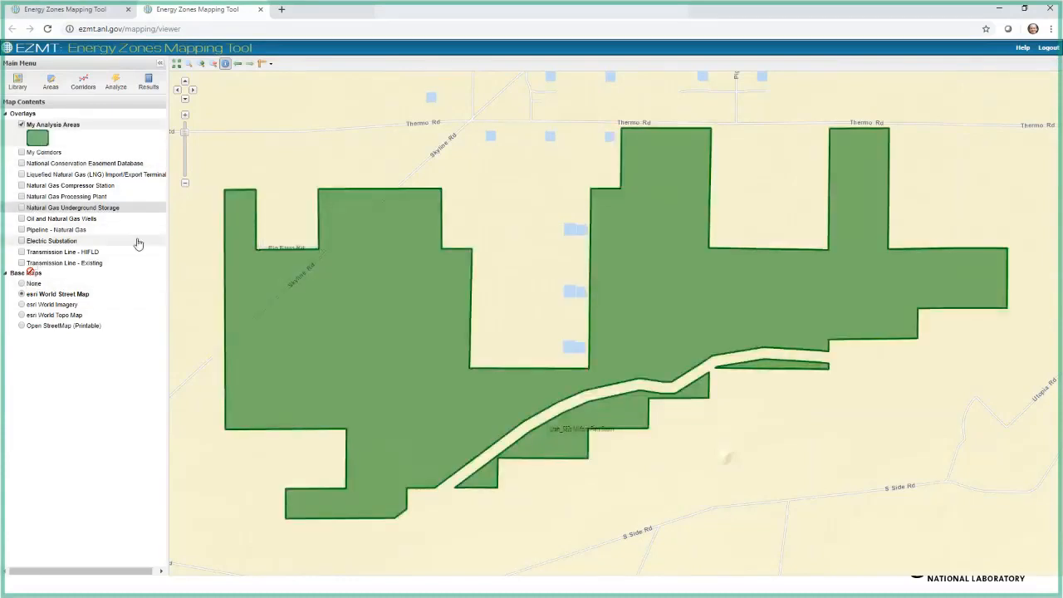
pyautogui.click(186, 188)
pyautogui.click(186, 187)
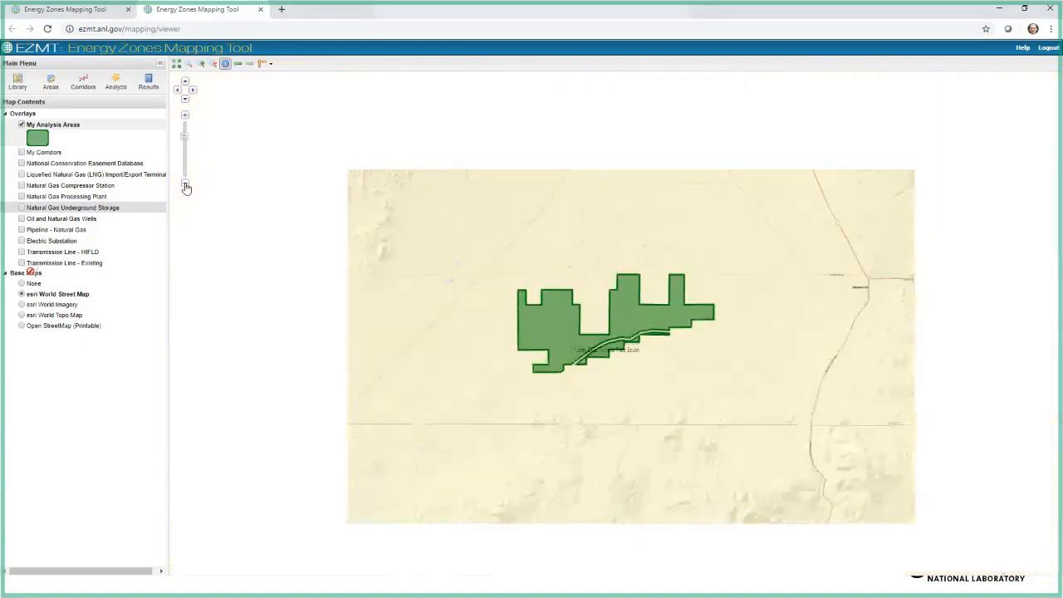
pyautogui.click(186, 188)
pyautogui.click(186, 188)
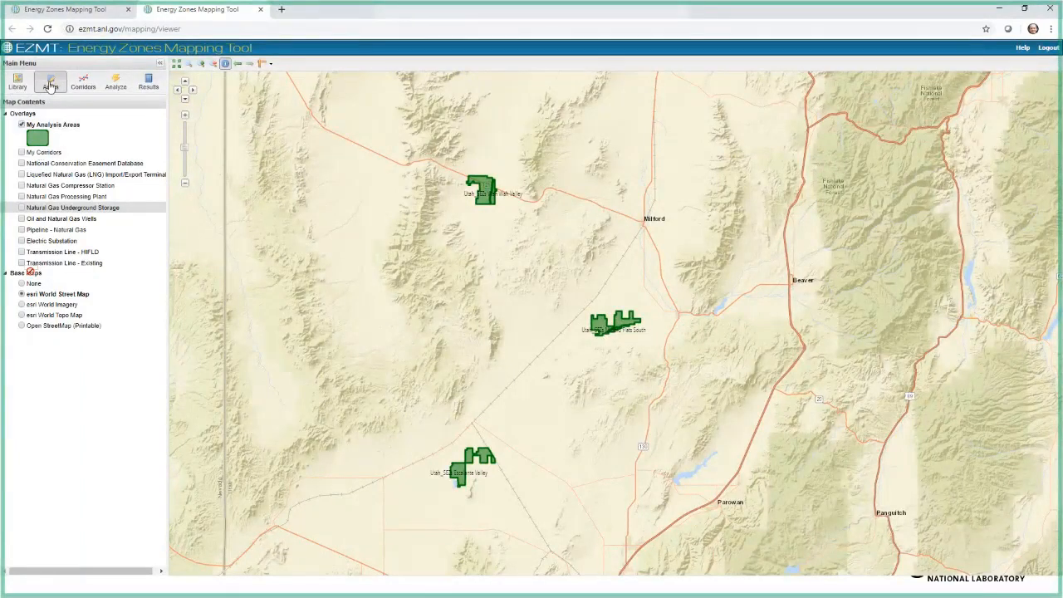
# Step: Launch an Electrical Transmission report on the Utah_SEZs Milford Flats South analysis area
pyautogui.click(51, 83)
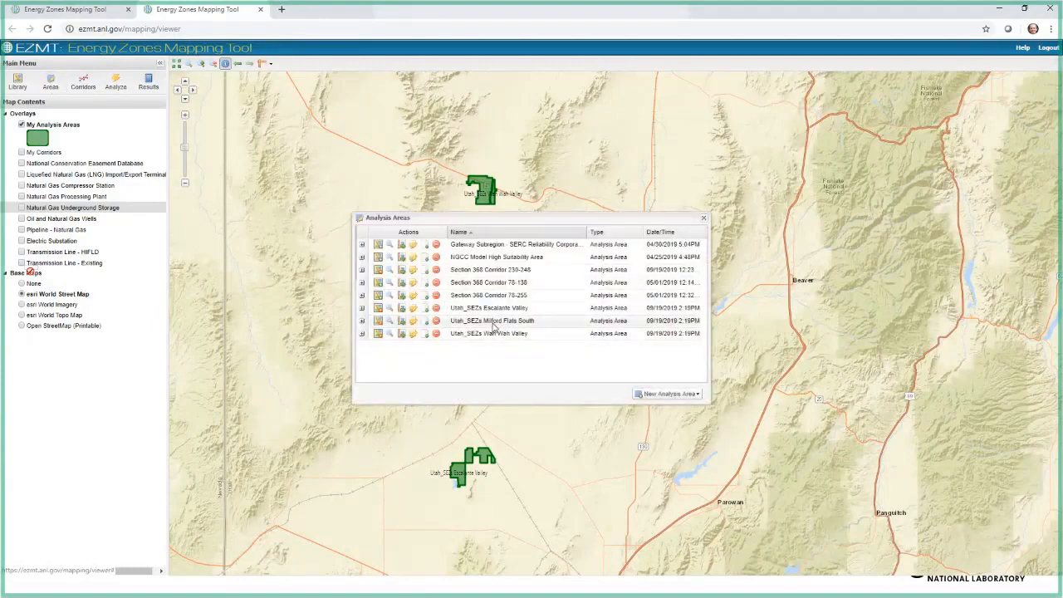
pyautogui.click(402, 321)
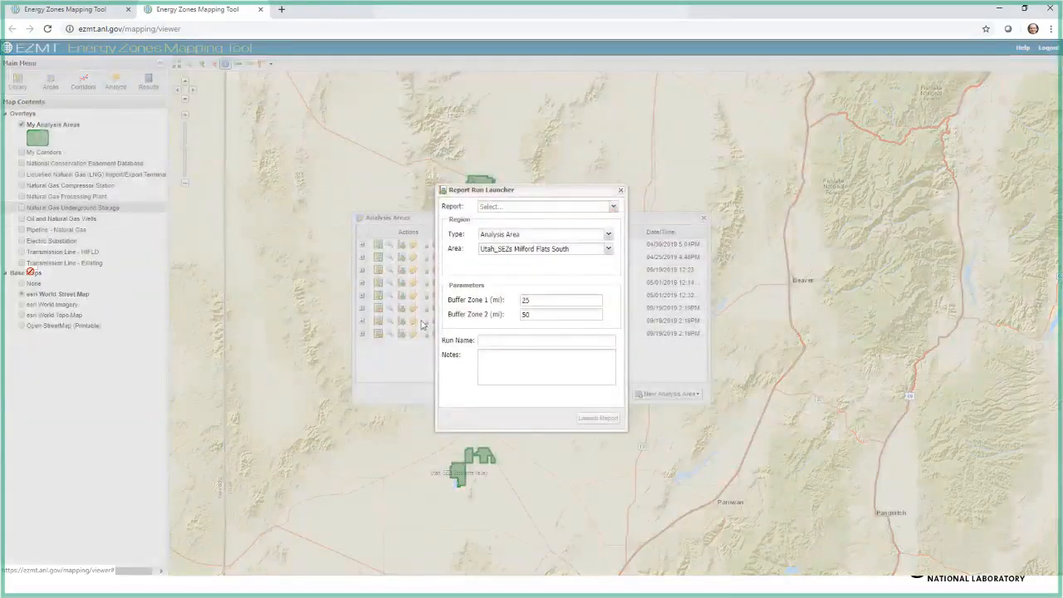
pyautogui.click(612, 207)
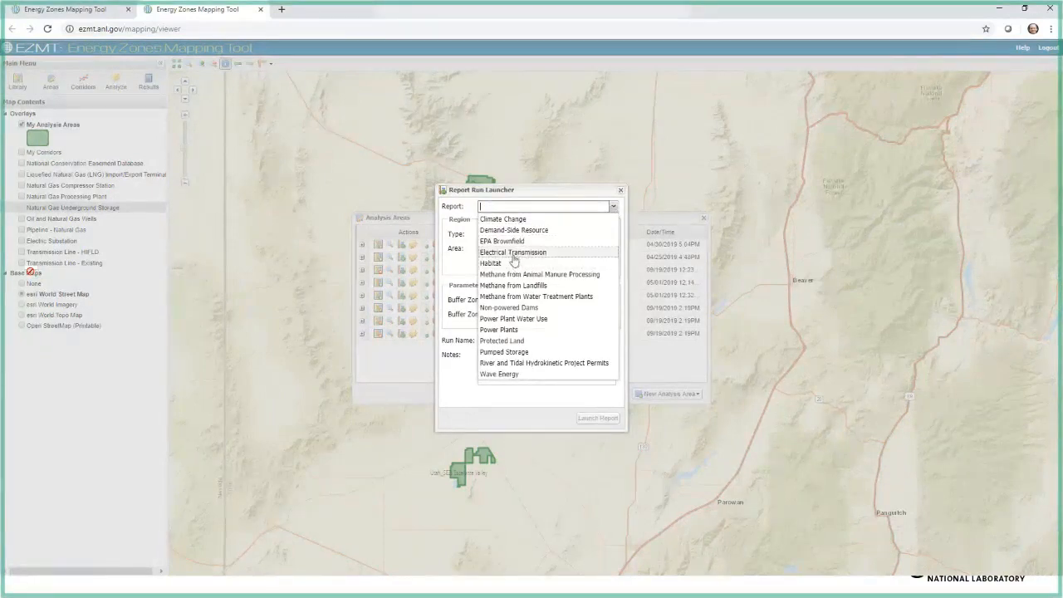
pyautogui.click(515, 259)
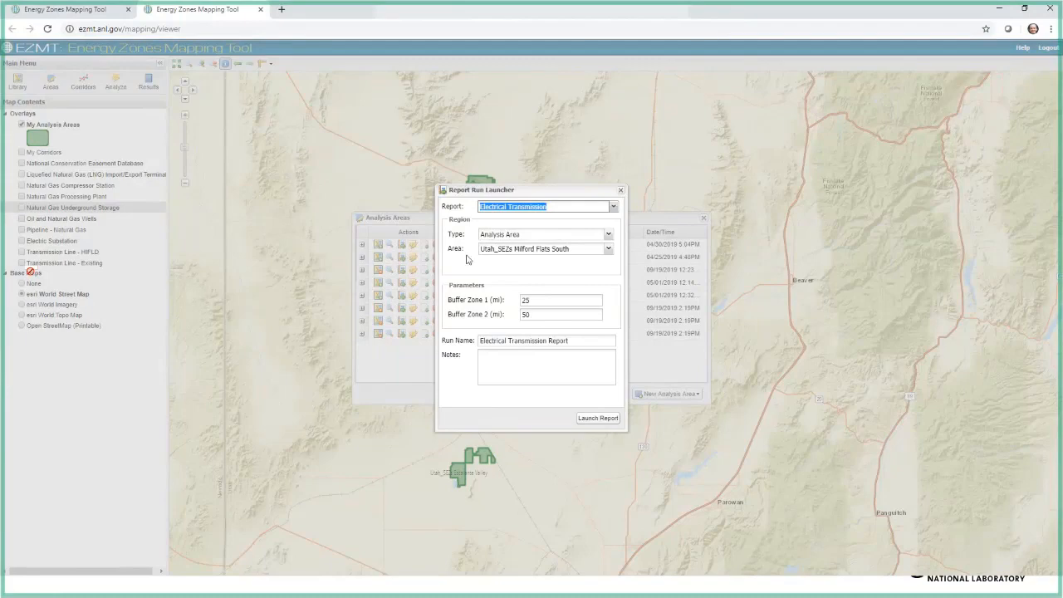
pyautogui.click(597, 419)
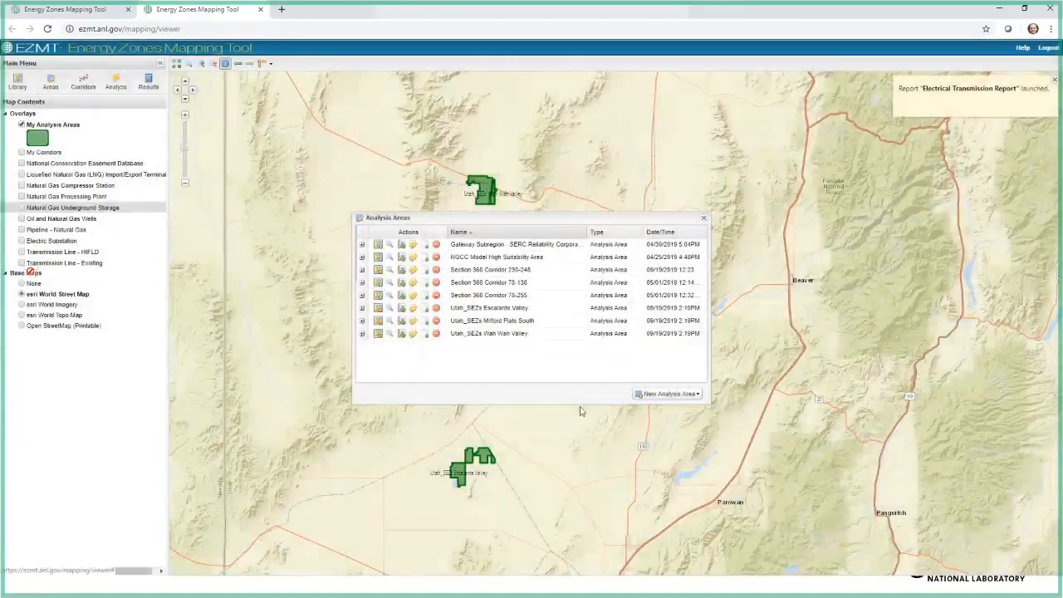
# Step: Display the generated Electrical Transmission report from the analysis results, and close the results list
pyautogui.click(150, 85)
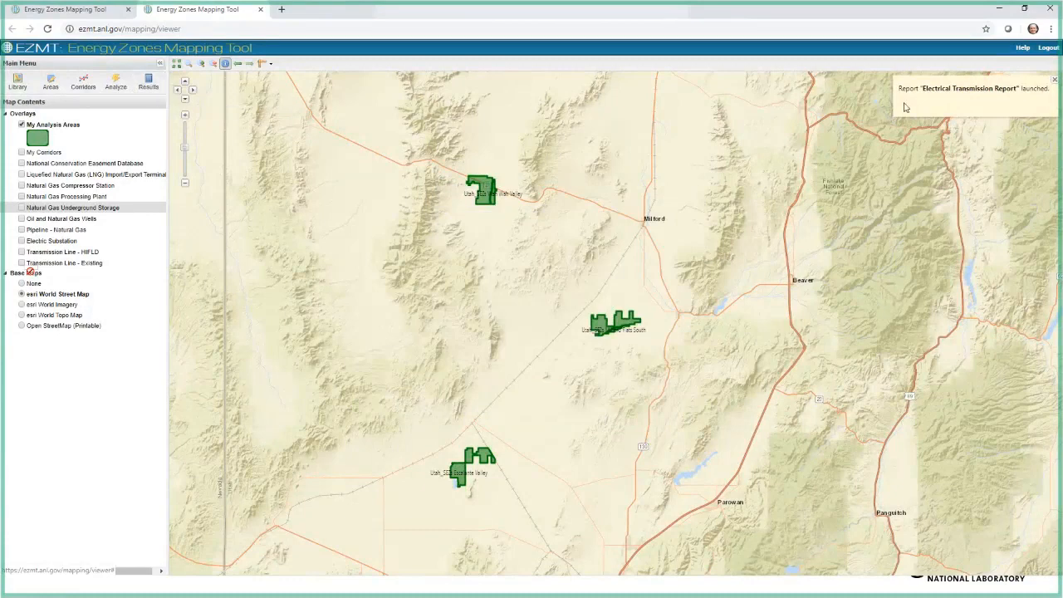
pyautogui.click(147, 83)
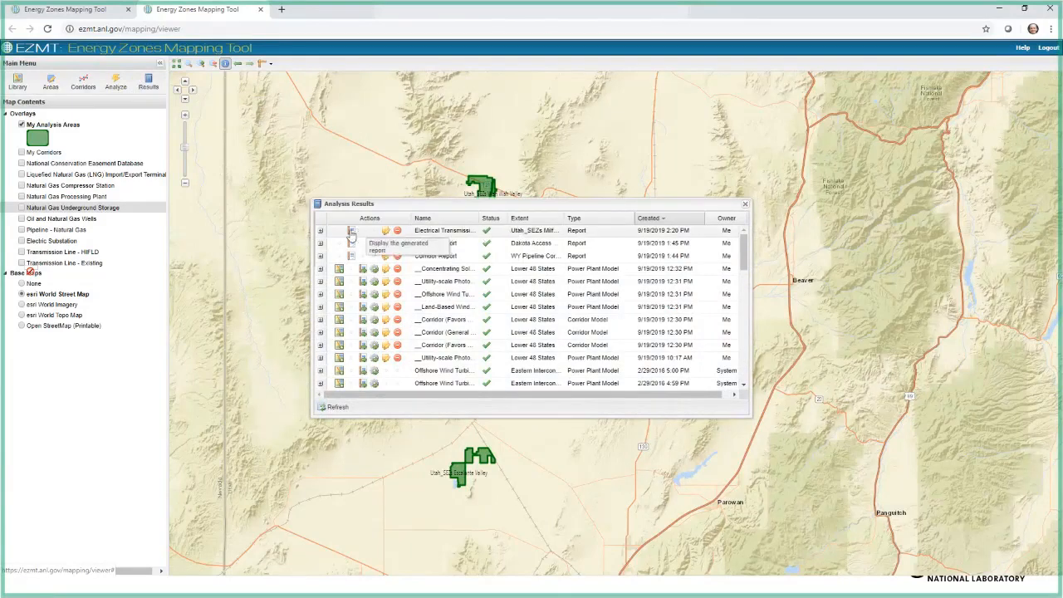
pyautogui.click(351, 234)
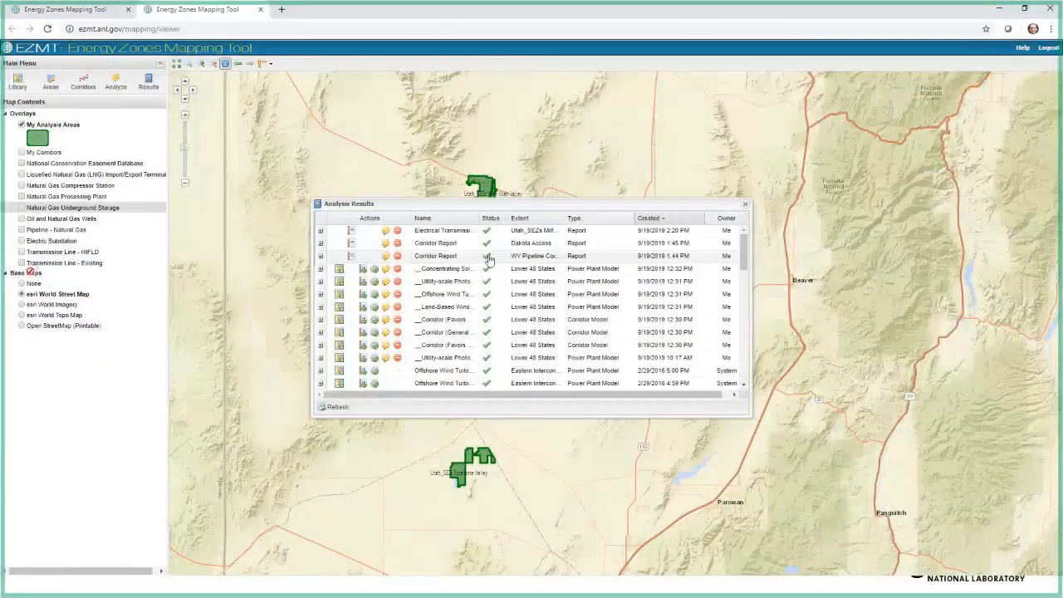
pyautogui.click(745, 204)
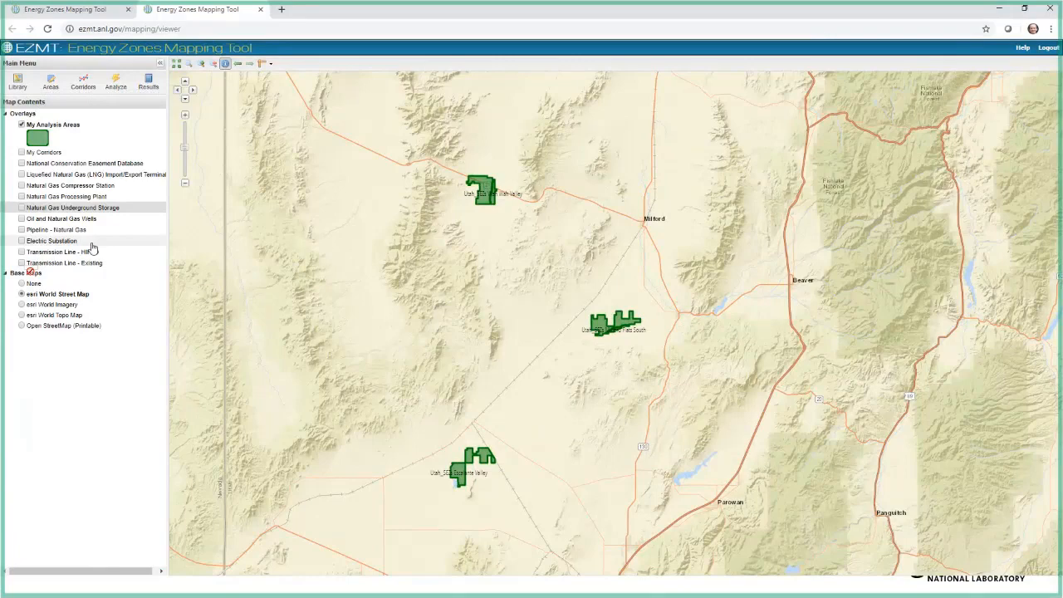
# Step: Turn on the Transmission Line - HIFLD, Transmission Line - Existing and Electric Substation overlays
pyautogui.click(22, 252)
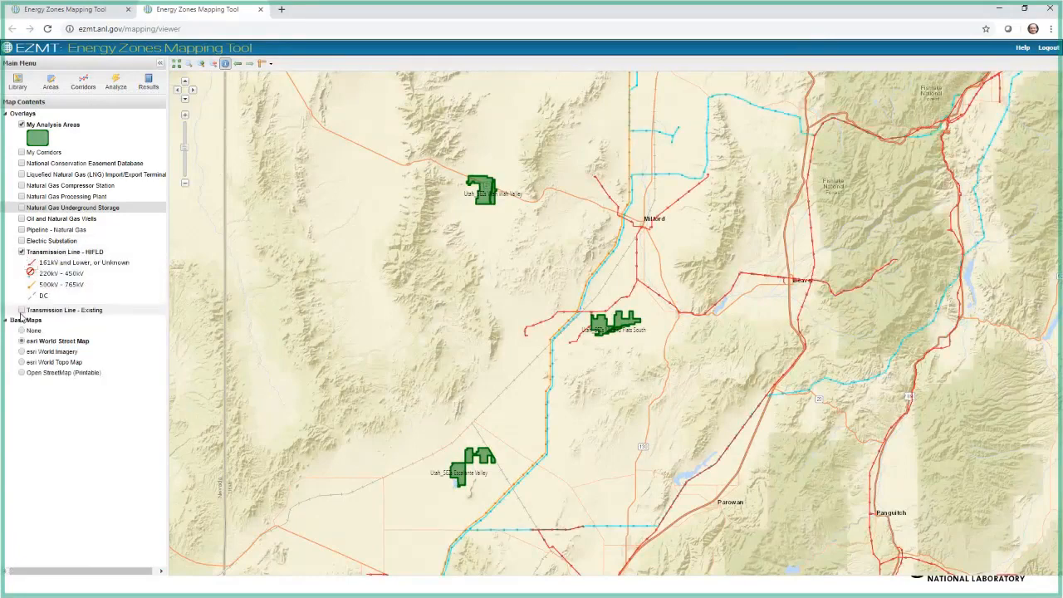
pyautogui.click(22, 310)
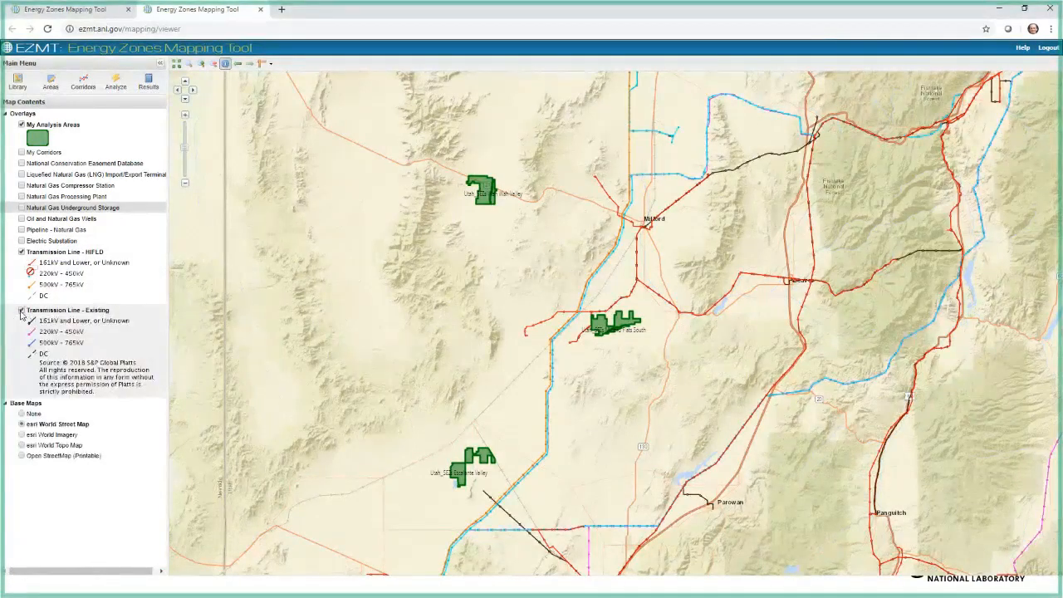
pyautogui.click(22, 241)
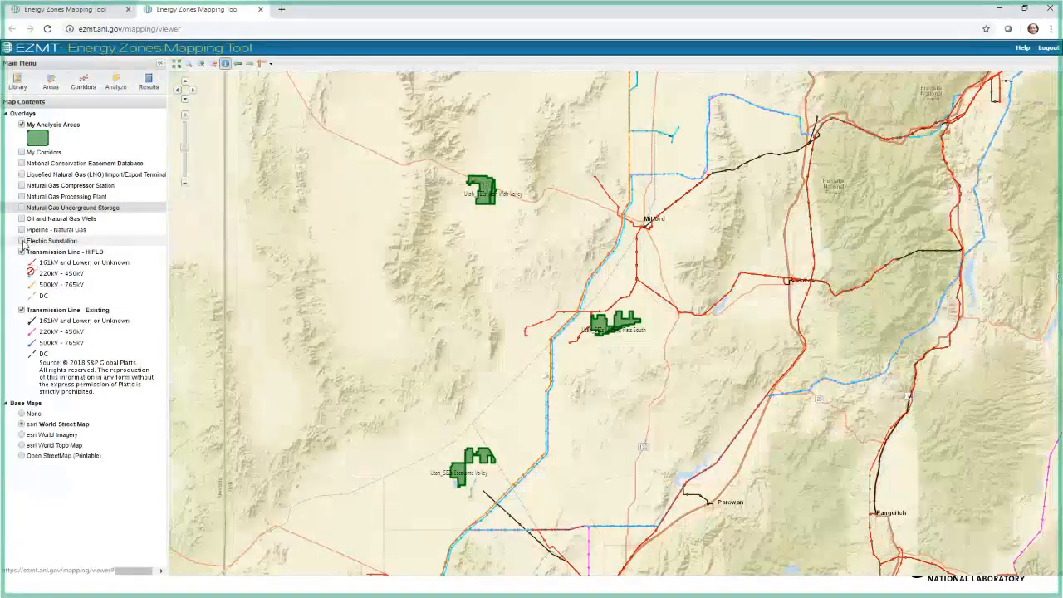
# Step: Compare the HIFLD and Existing transmission line overlays one at a time, show both, and view them around the Milford Flats South area
pyautogui.click(54, 268)
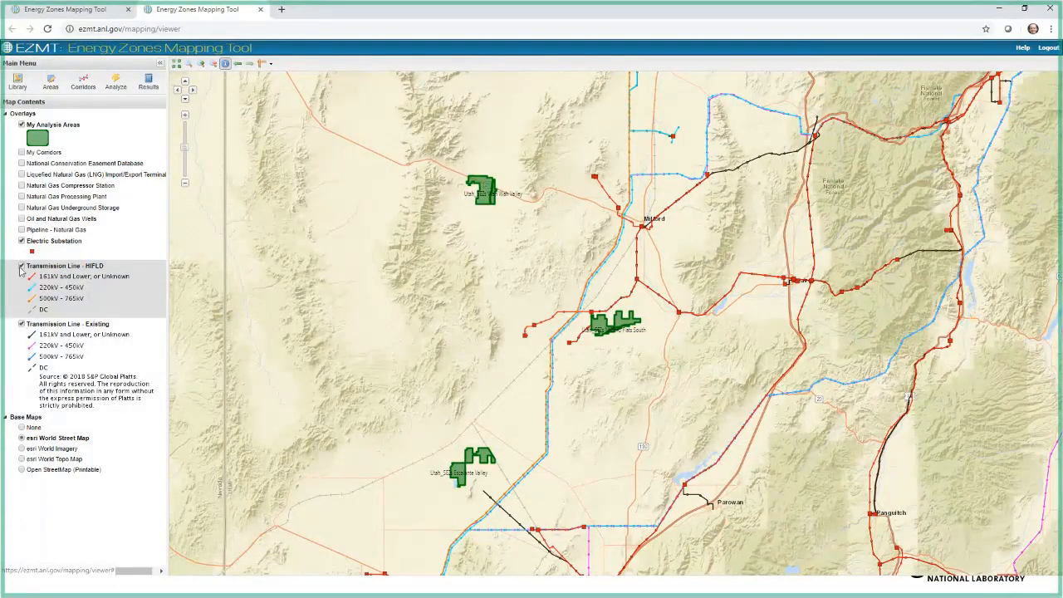
pyautogui.click(21, 266)
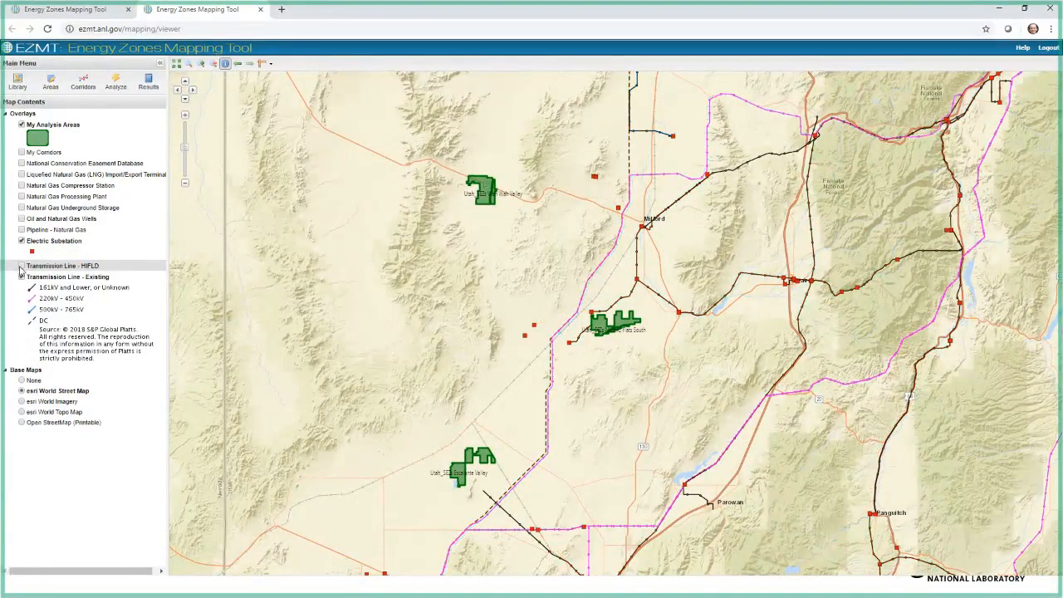
pyautogui.click(20, 267)
pyautogui.click(21, 266)
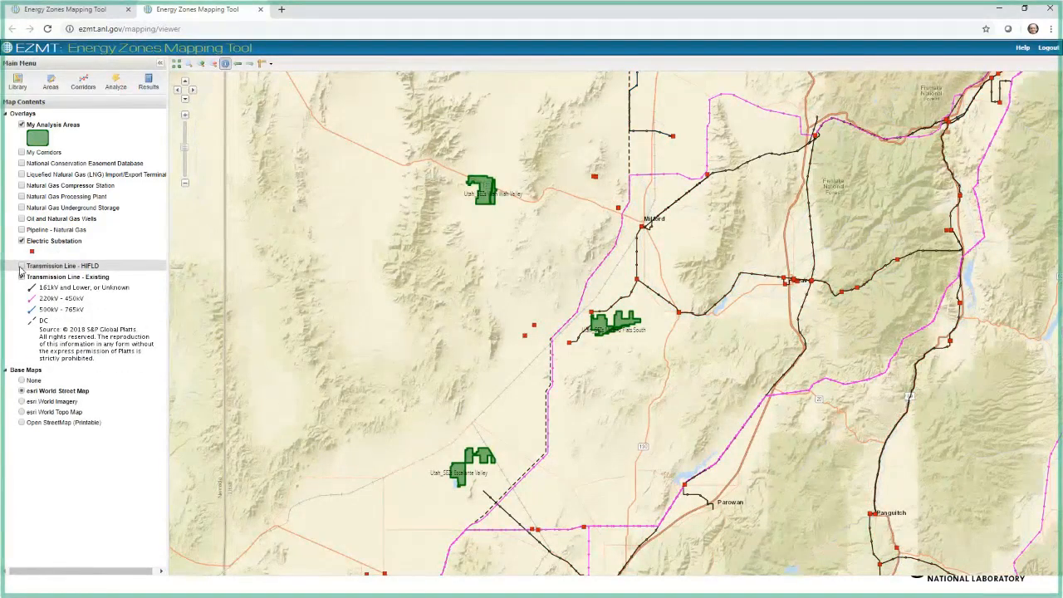
pyautogui.click(21, 266)
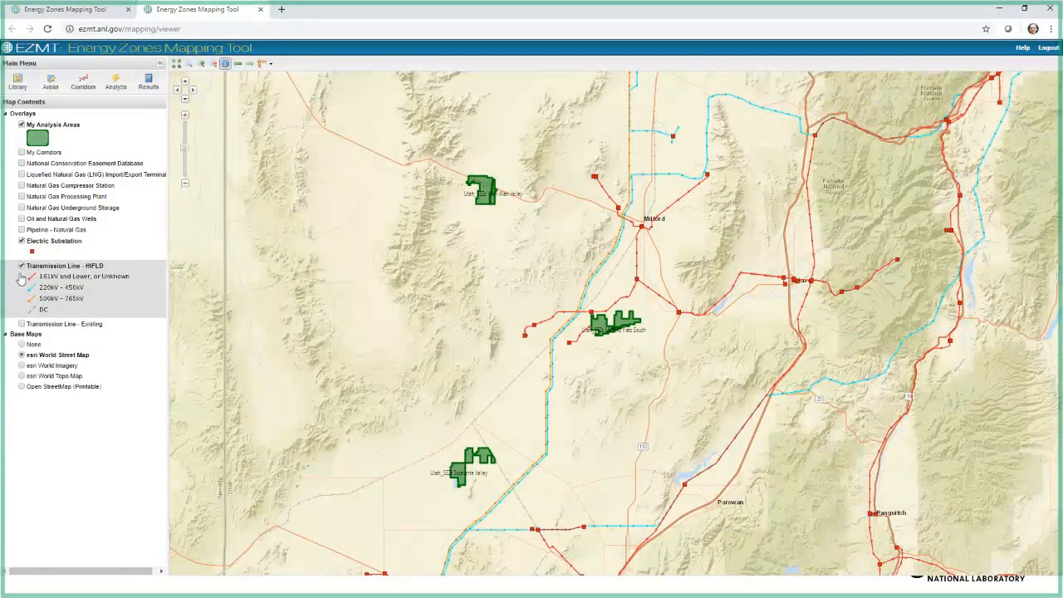
pyautogui.click(21, 267)
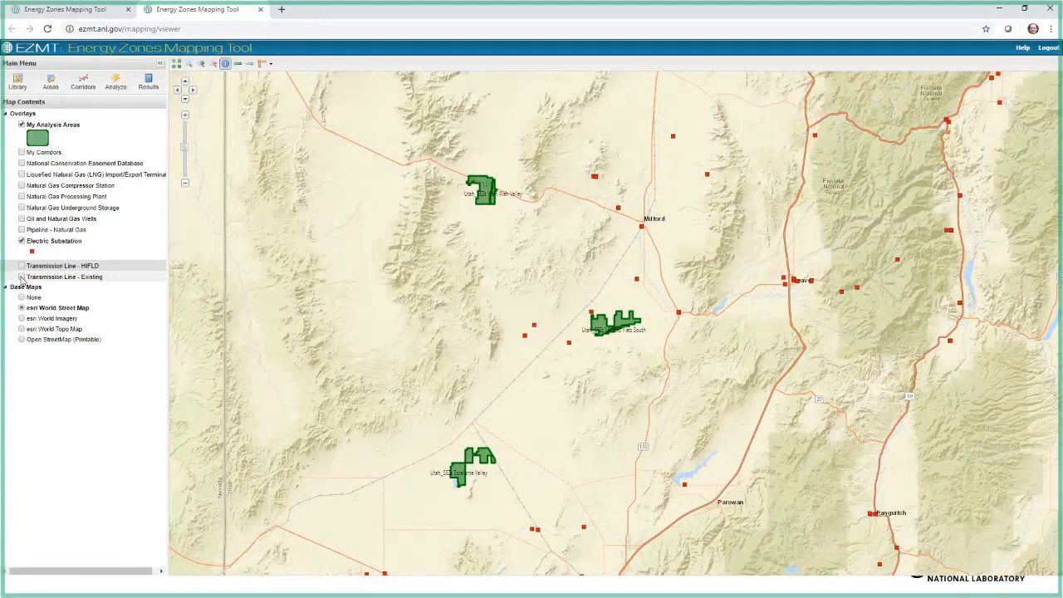
pyautogui.click(21, 277)
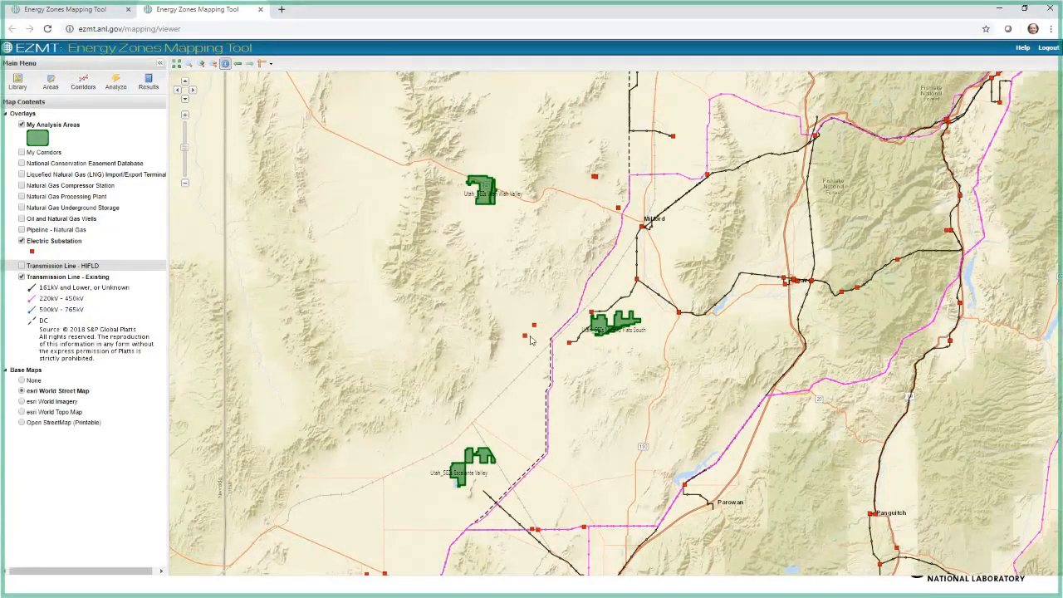
pyautogui.click(22, 267)
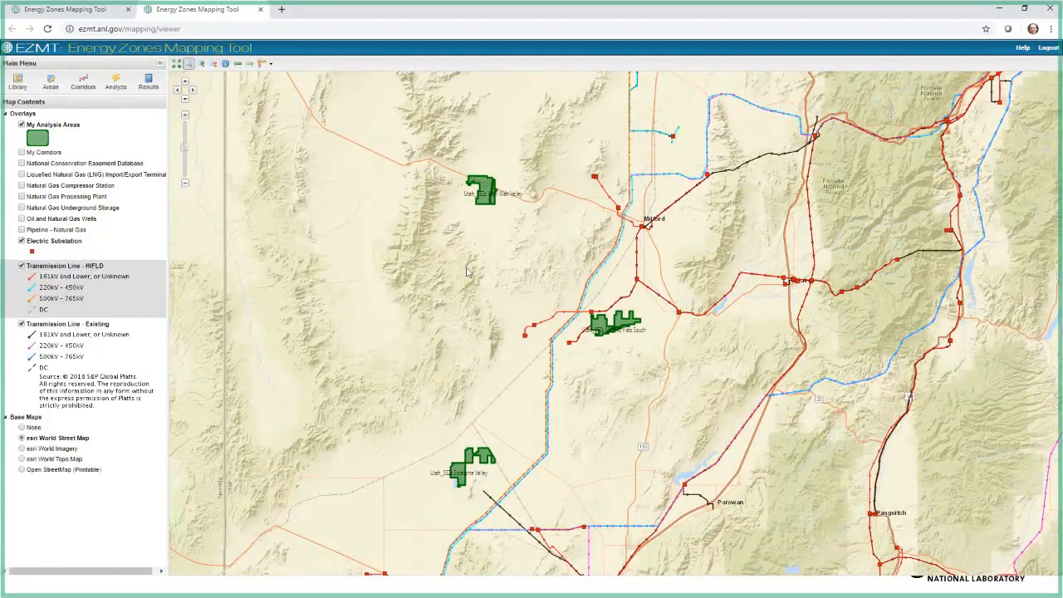
pyautogui.moveTo(476, 264); pyautogui.dragTo(687, 383)
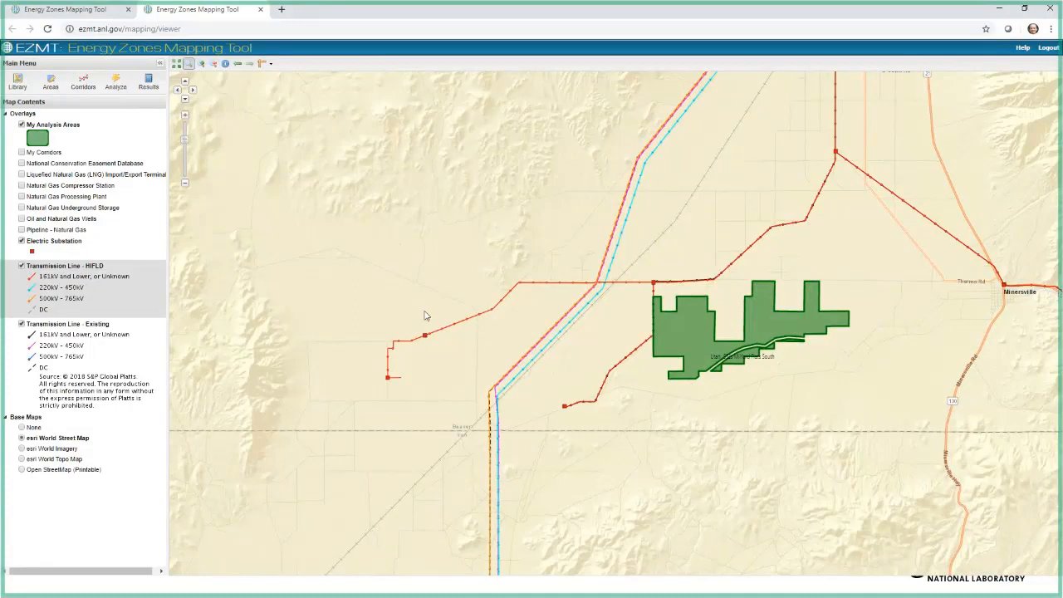
# Step: Add the Lower 48 utility-scale photovoltaic solar model result created 9/19/2019 10:17 AM to the map, and close the analysis results
pyautogui.click(147, 80)
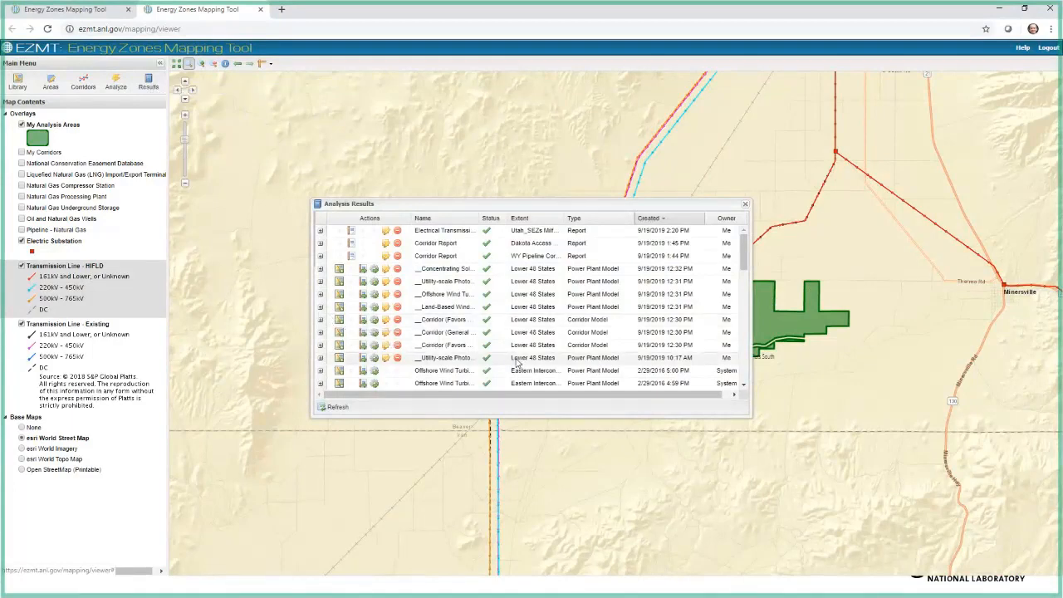
pyautogui.click(350, 358)
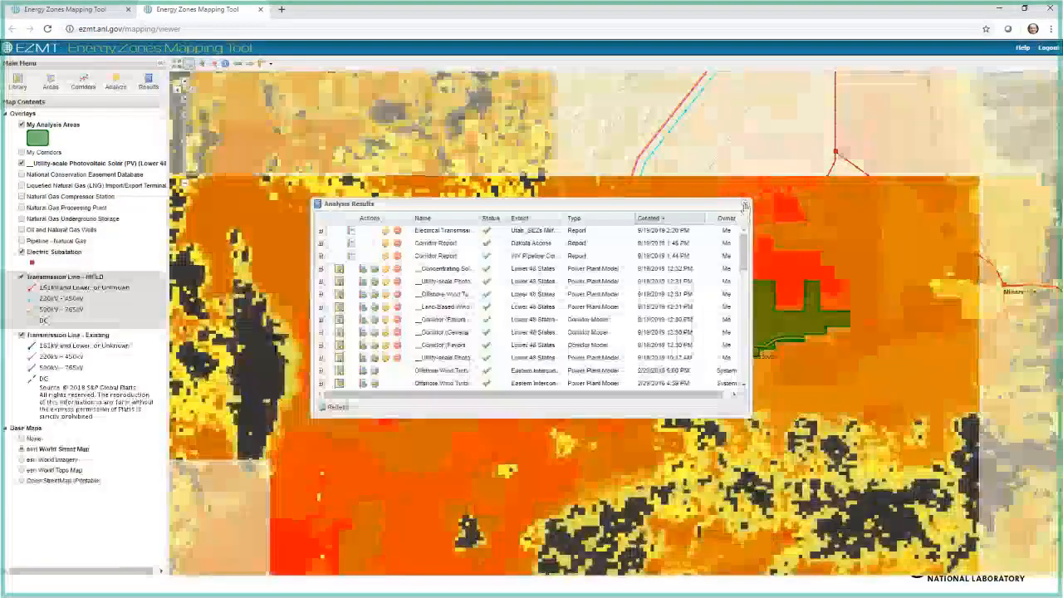
pyautogui.click(745, 204)
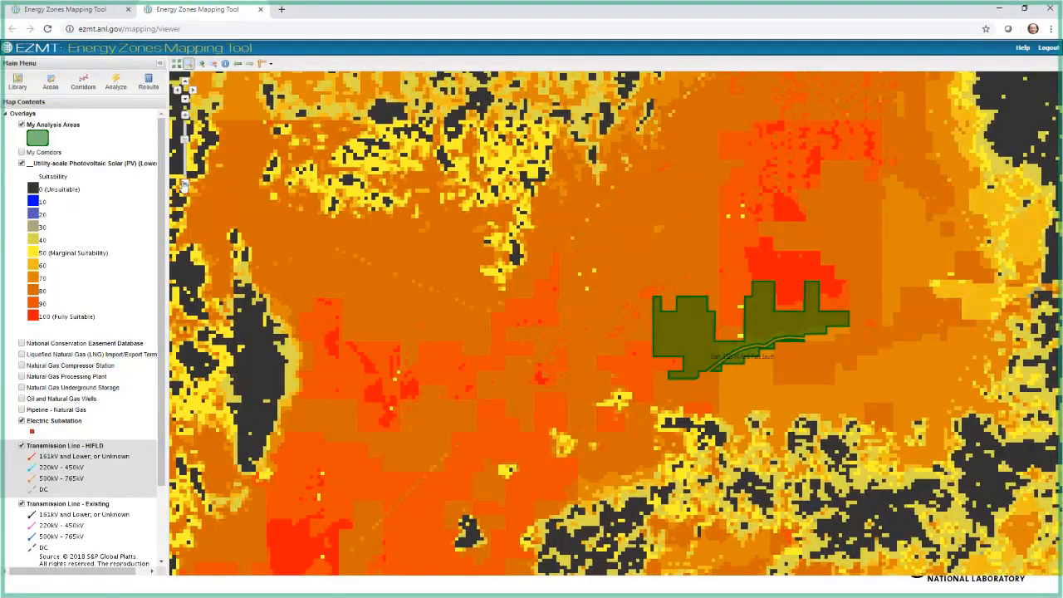
# Step: Hide the substation, transmission line and analysis area overlays, and show the solar suitability result across the entire Lower 48
pyautogui.click(185, 186)
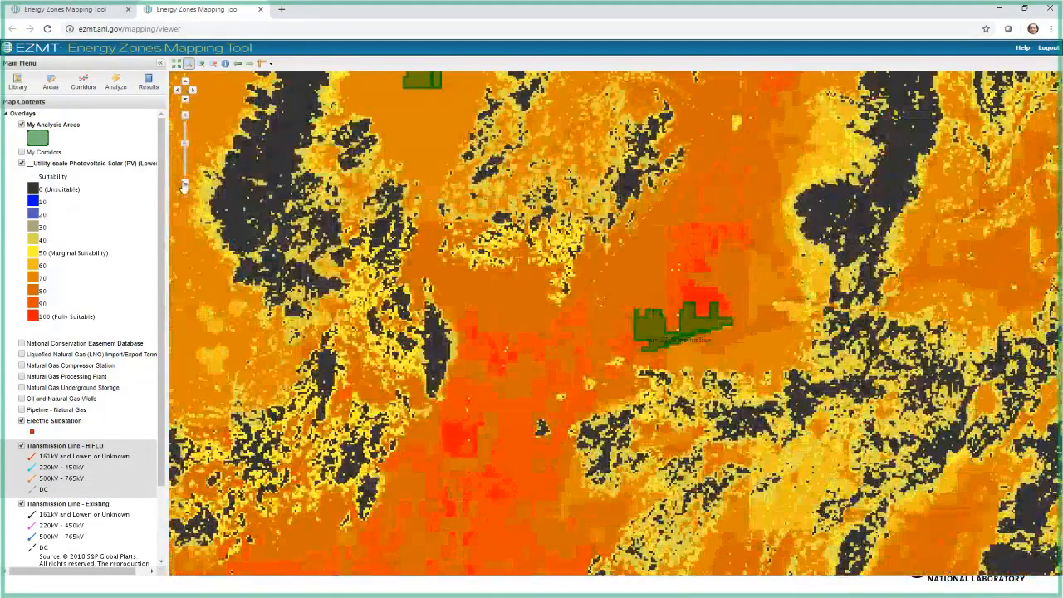
pyautogui.click(185, 186)
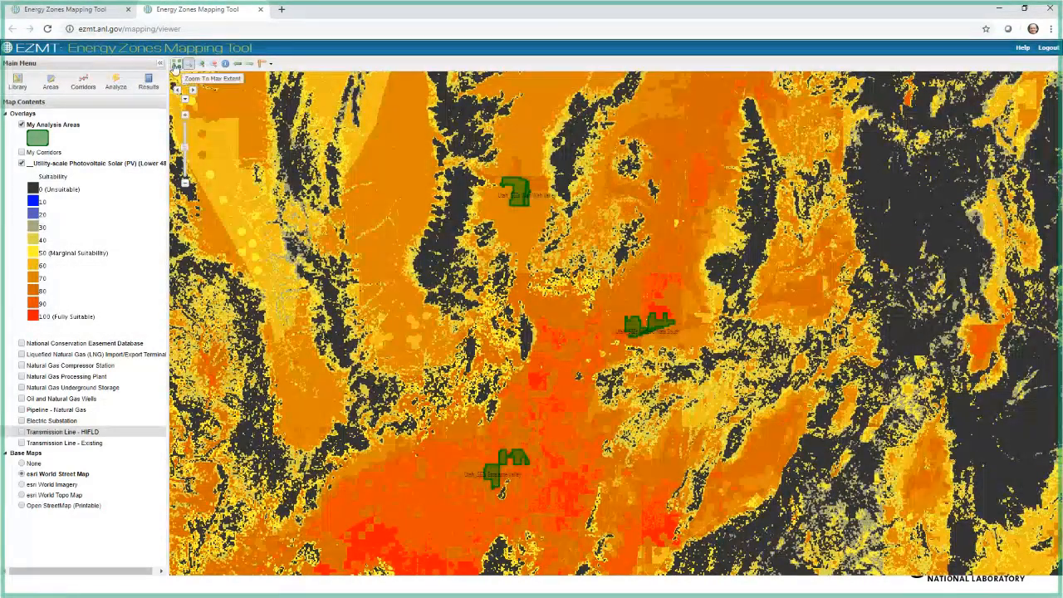
pyautogui.click(175, 65)
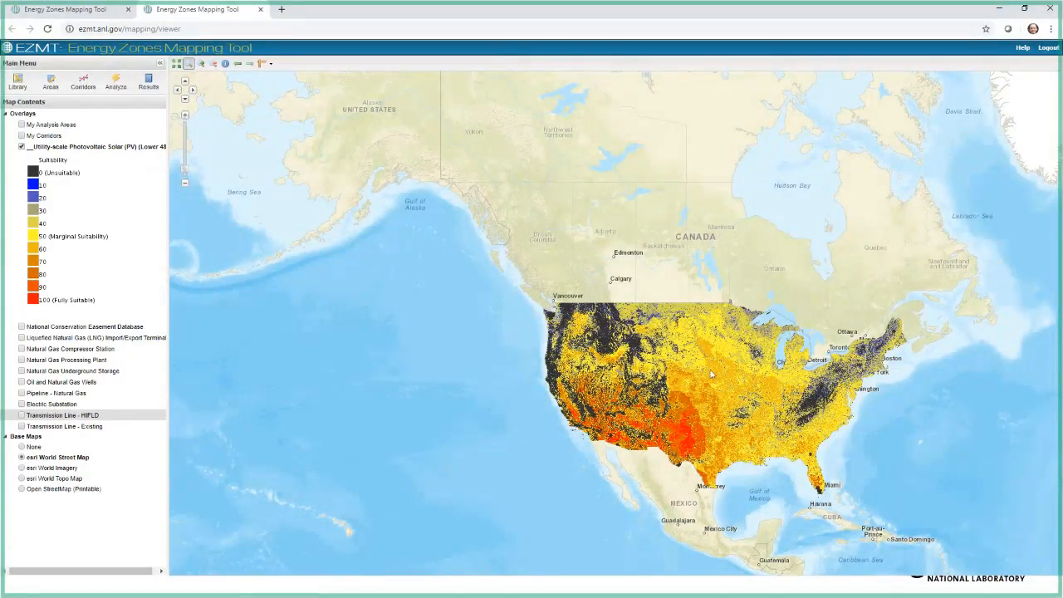
pyautogui.click(185, 117)
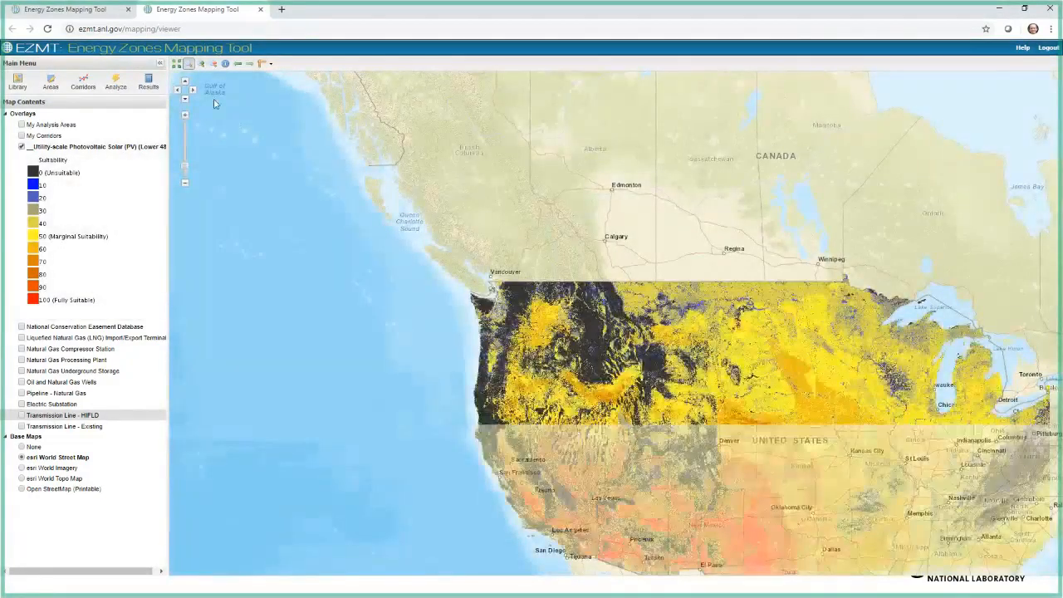
pyautogui.moveTo(739, 493); pyautogui.dragTo(534, 331)
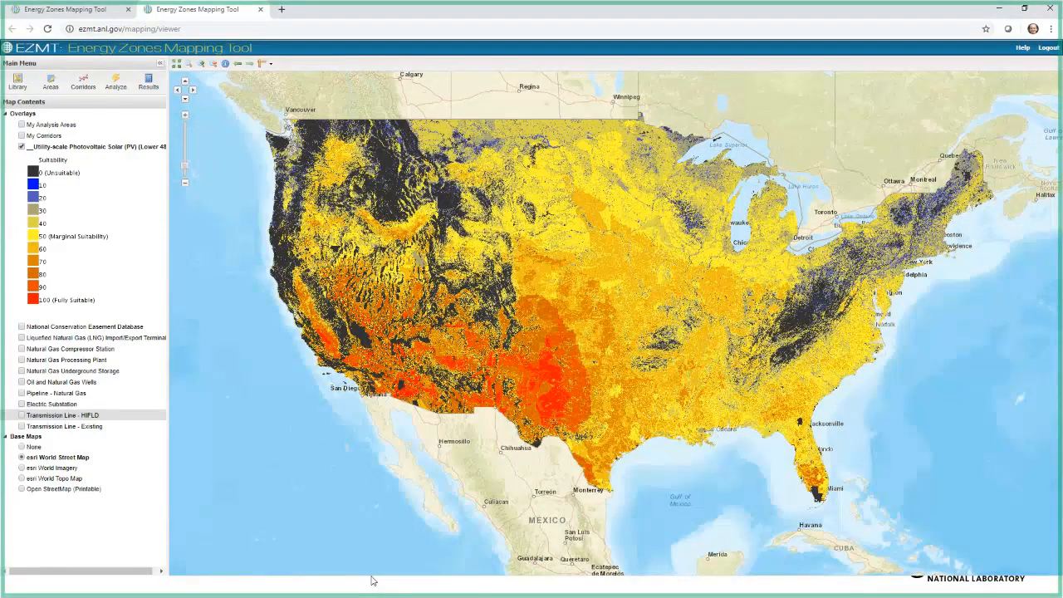
# Step: Filter the list of analysis models by the name text 48, and enlarge the models and reports window
pyautogui.click(107, 85)
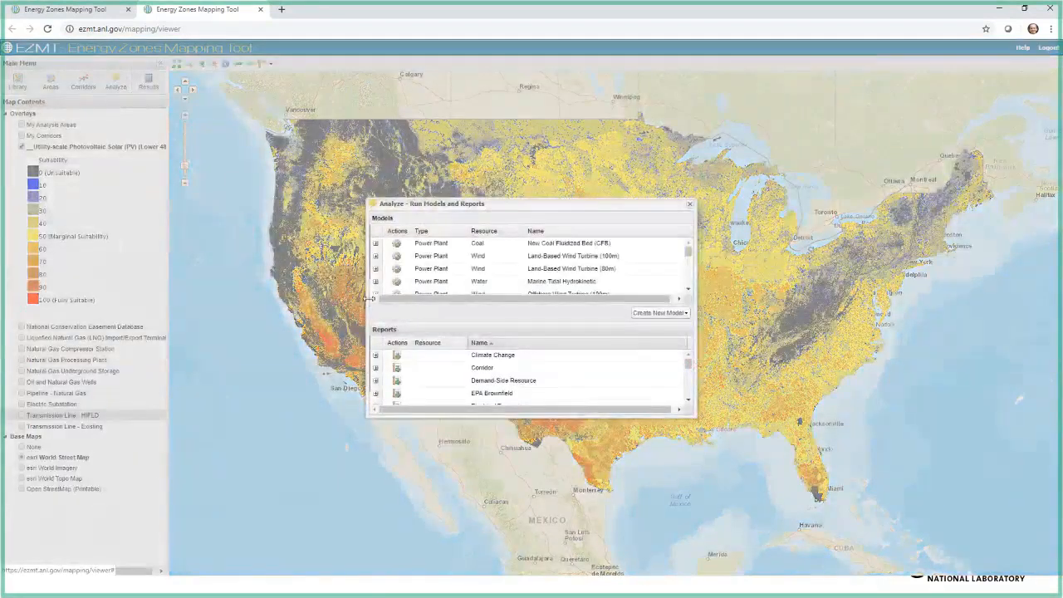
pyautogui.click(684, 231)
pyautogui.moveTo(731, 283)
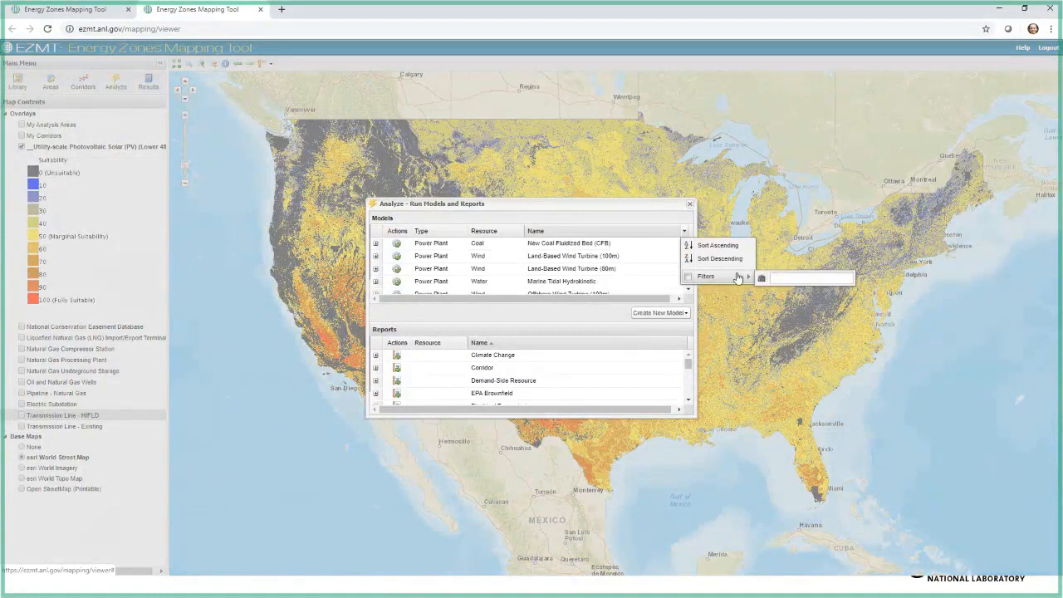
pyautogui.write('48')
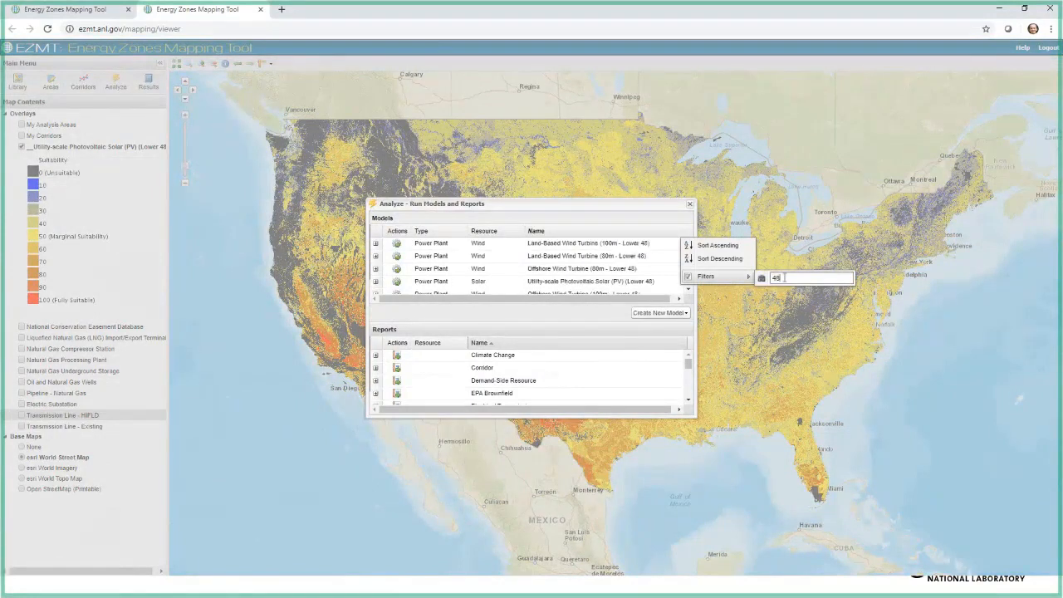
pyautogui.click(752, 358)
pyautogui.moveTo(558, 417); pyautogui.dragTo(558, 511)
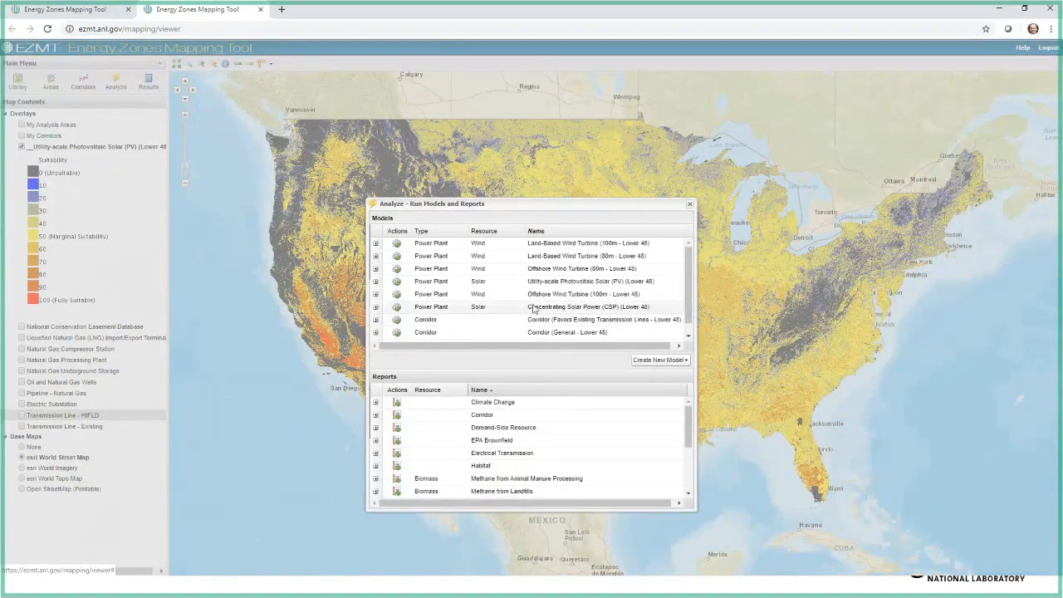
# Step: Review the input layers and weights of the Utility-scale Photovoltaic Solar (PV) (Lower 48) model, and close it without launching
pyautogui.click(397, 286)
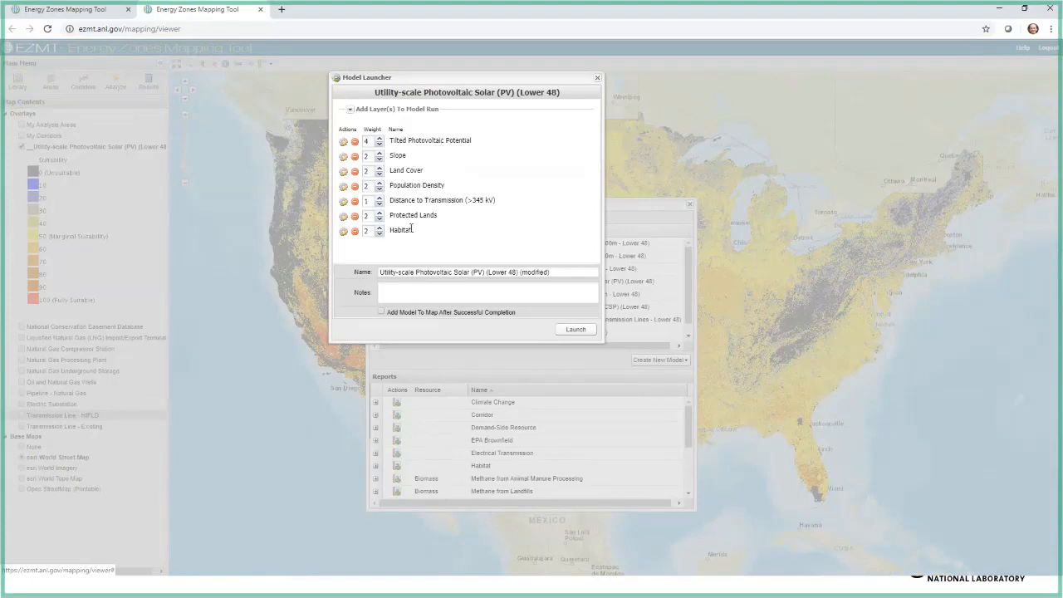
pyautogui.moveTo(552, 79); pyautogui.dragTo(240, 296)
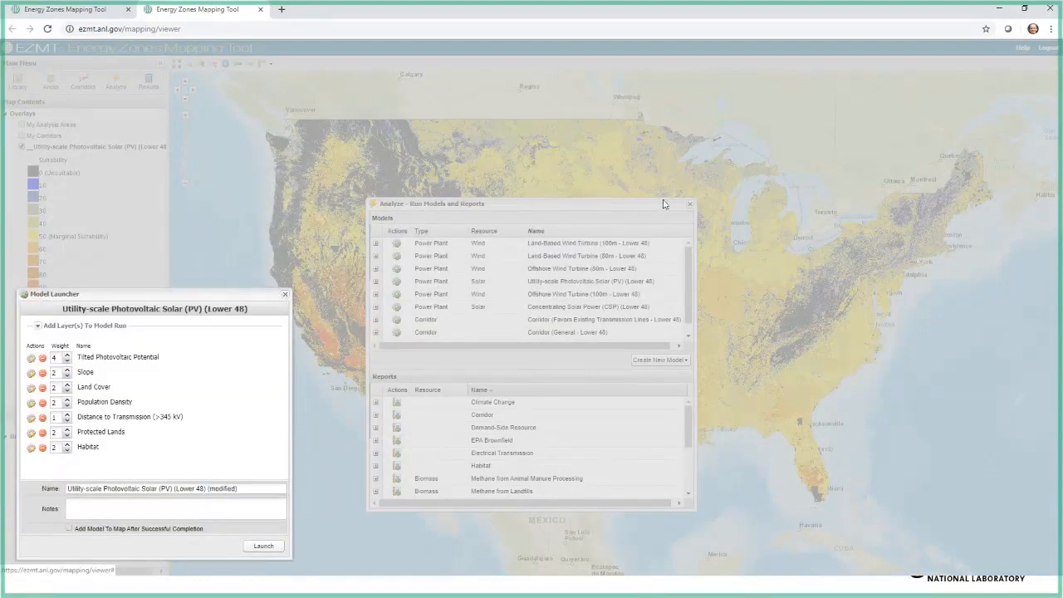
pyautogui.click(285, 297)
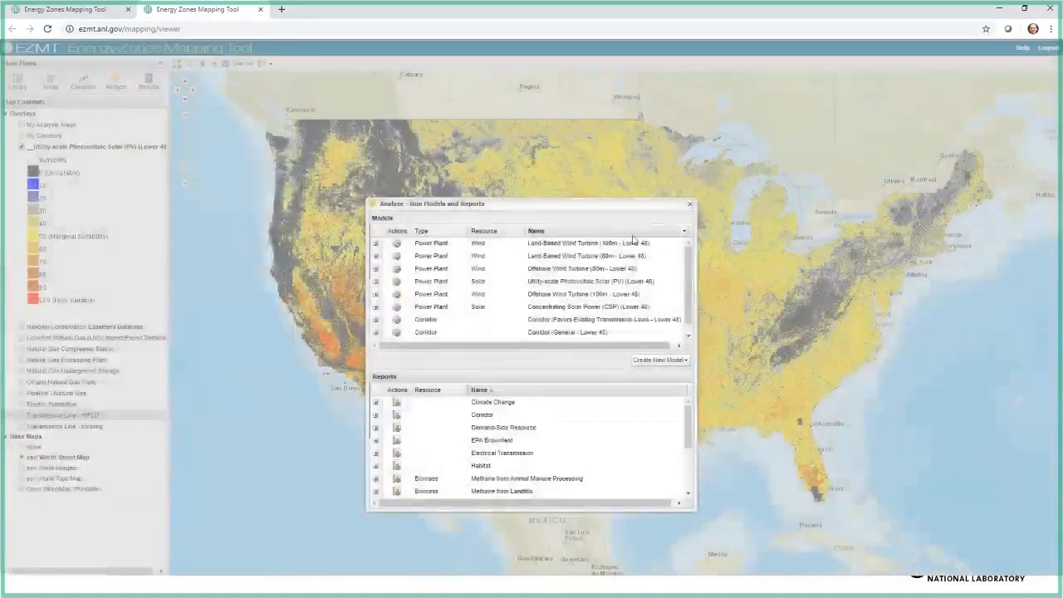
pyautogui.click(689, 206)
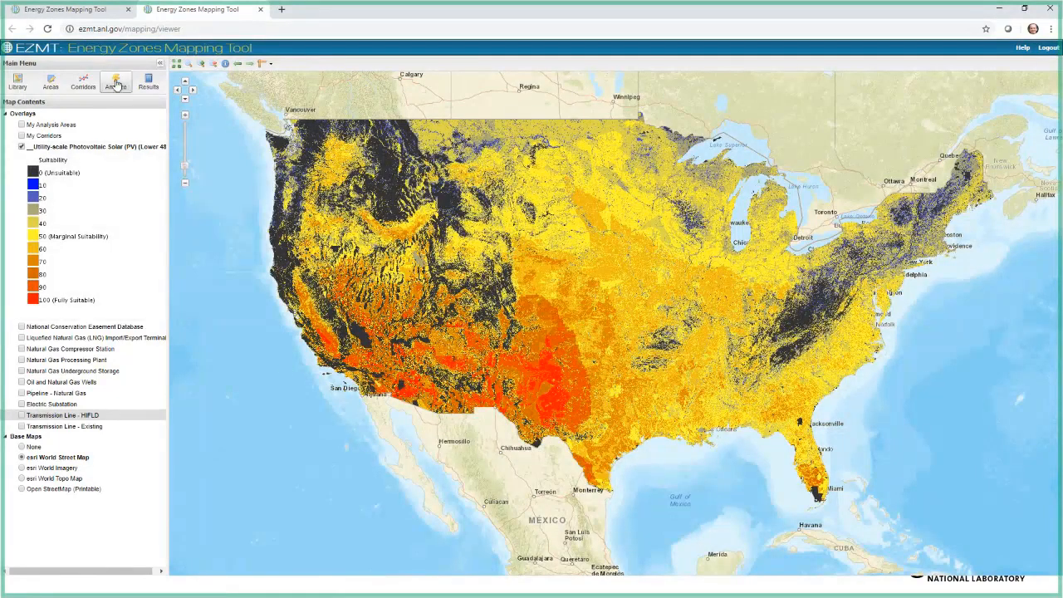
# Step: Reopen the Utility-scale Photovoltaic Solar (PV) (Lower 48) model and remove the Protected Lands and Habitat layers from its run
pyautogui.click(117, 83)
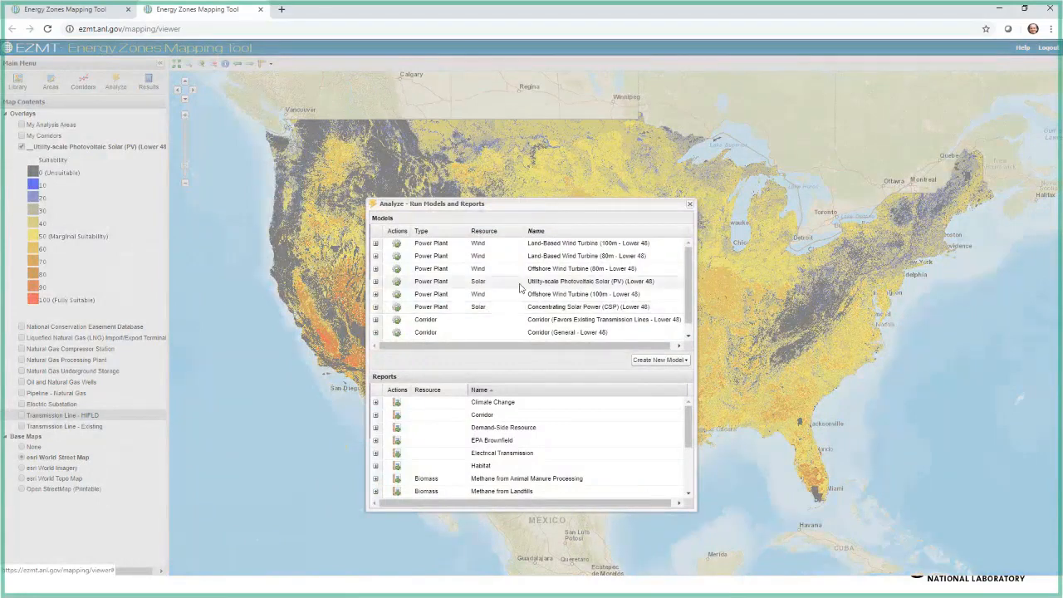
pyautogui.click(402, 286)
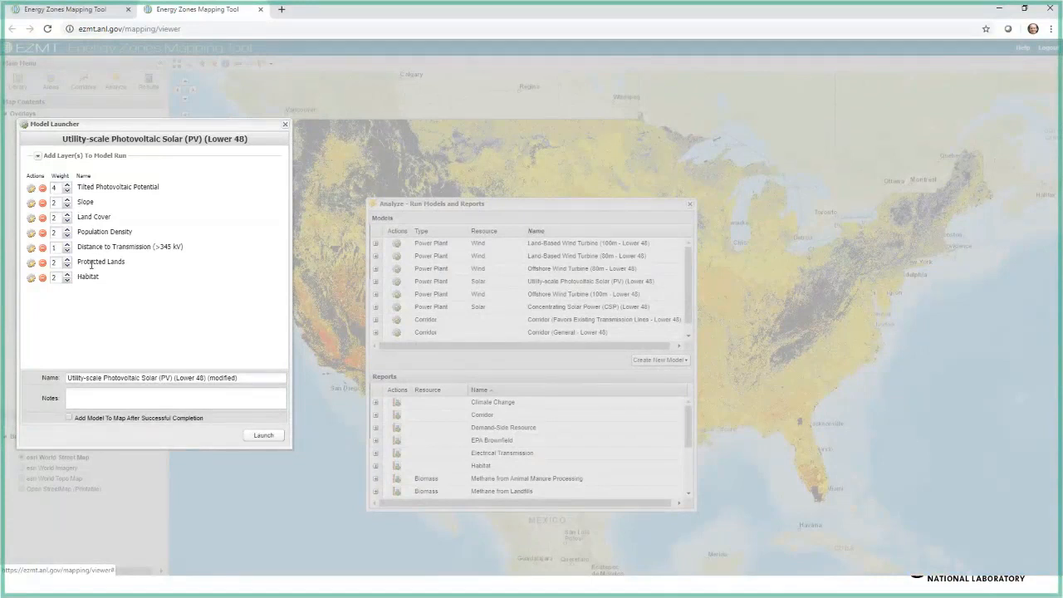
pyautogui.click(43, 266)
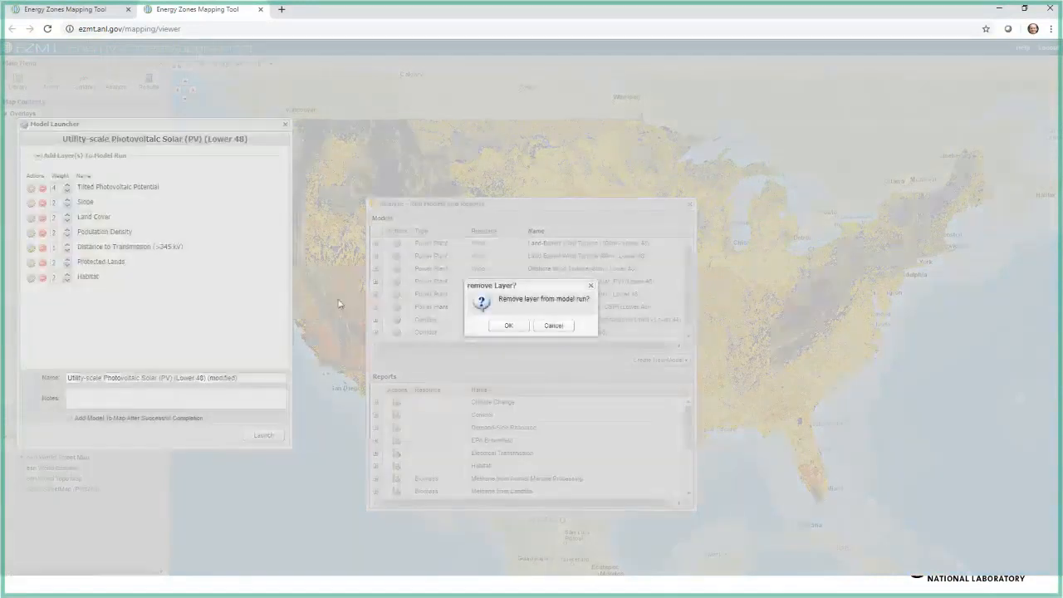
pyautogui.click(501, 325)
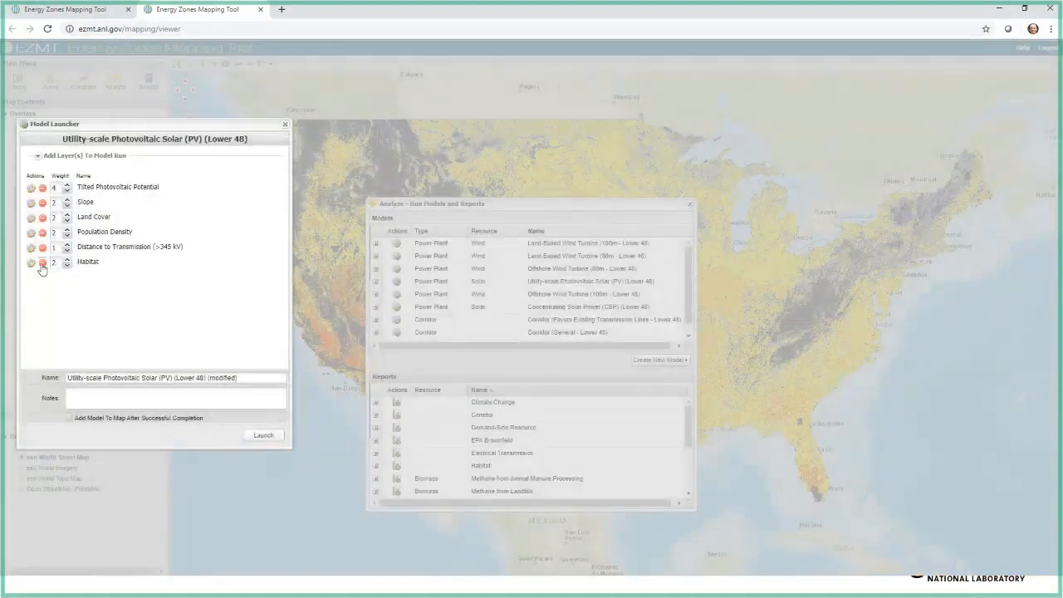
pyautogui.click(42, 263)
pyautogui.click(502, 326)
# Step: Set the Agriculture suitability to 0 in the Land Cover layer's suitability settings of the solar model, and save the adjustment
pyautogui.click(31, 218)
pyautogui.moveTo(525, 203); pyautogui.dragTo(197, 150)
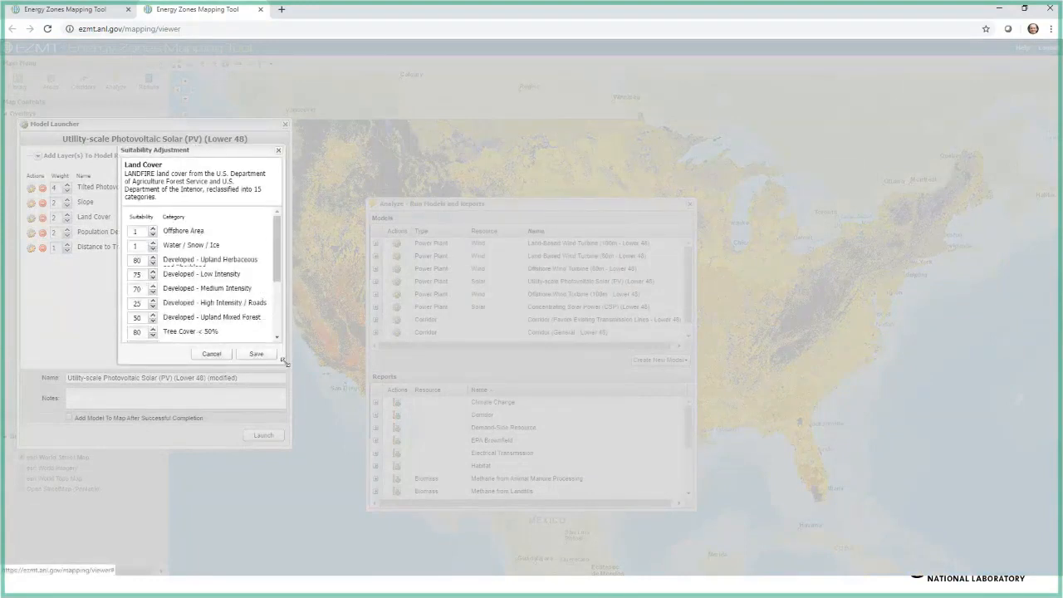
pyautogui.moveTo(284, 361); pyautogui.dragTo(357, 429)
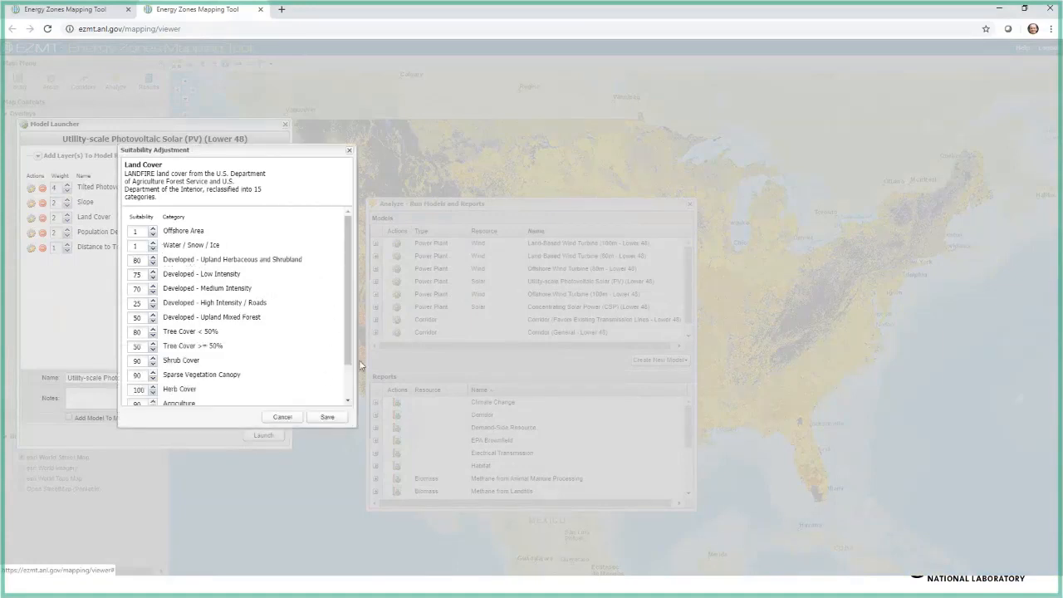
pyautogui.moveTo(348, 366); pyautogui.dragTo(348, 402)
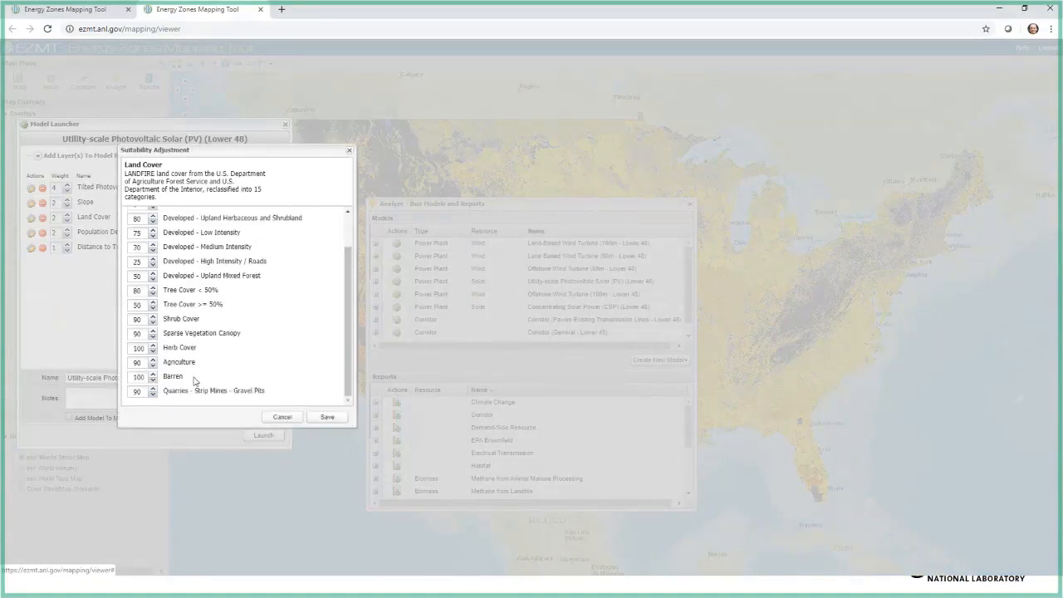
pyautogui.doubleClick(140, 362)
pyautogui.write('0')
pyautogui.press('Tab')
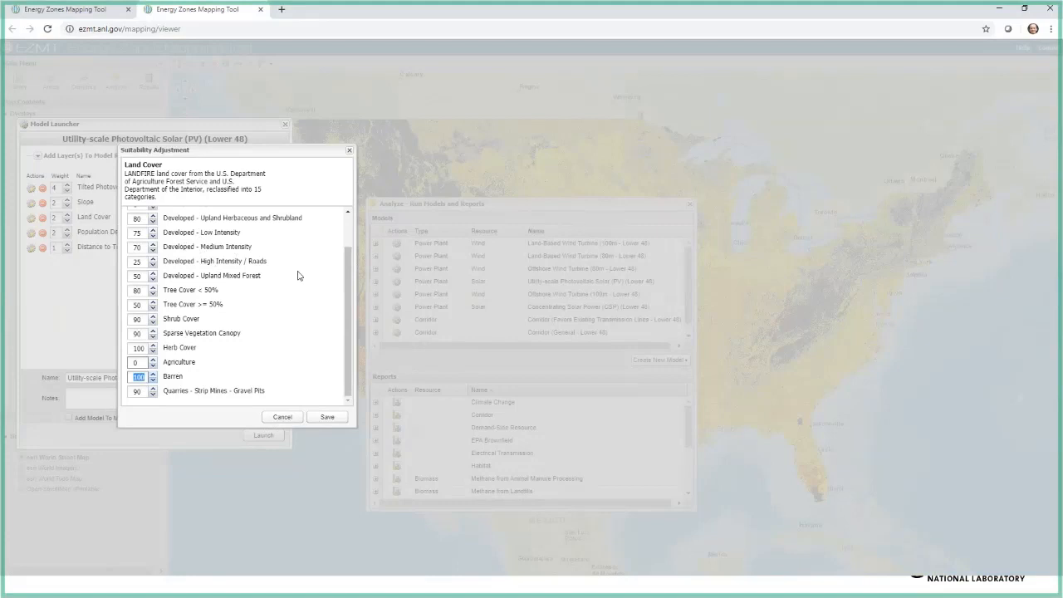
pyautogui.click(323, 420)
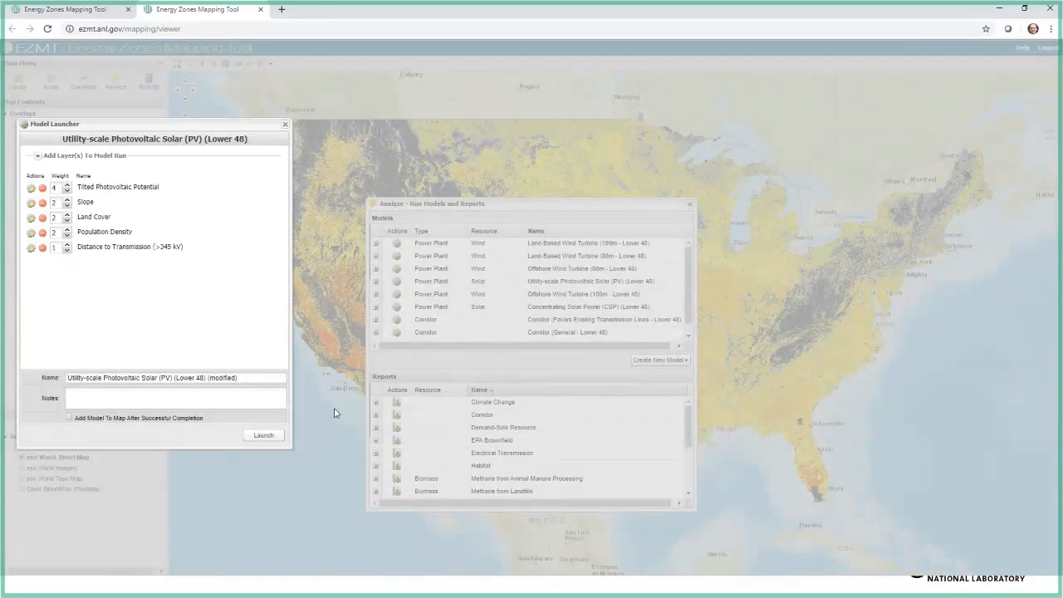
# Step: Close the solar model without launching it, close the models and reports window, and hide the Utility-scale Photovoltaic Solar (PV) overlay
pyautogui.click(285, 126)
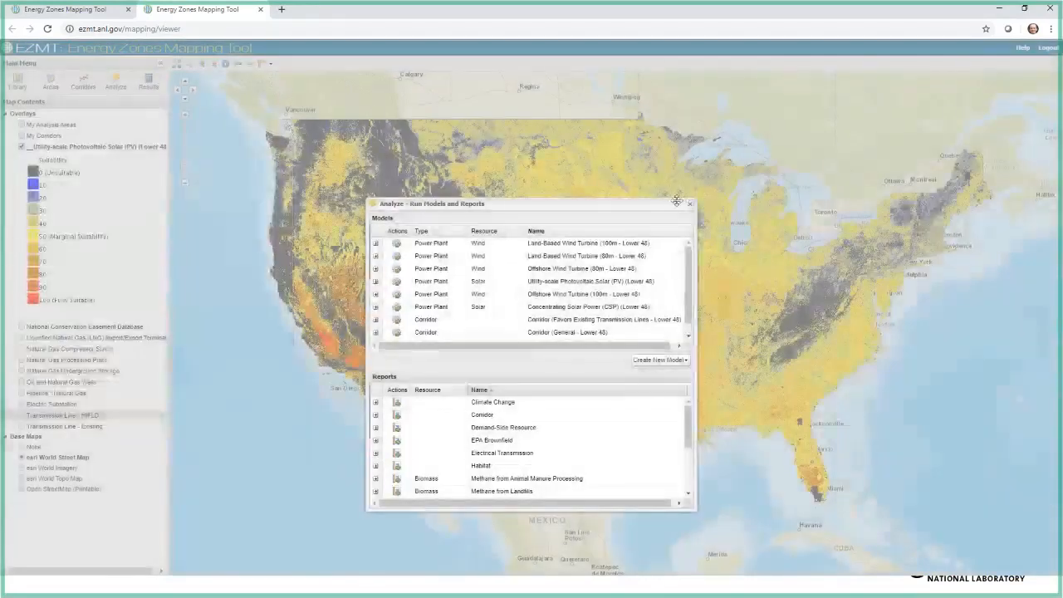
pyautogui.click(689, 205)
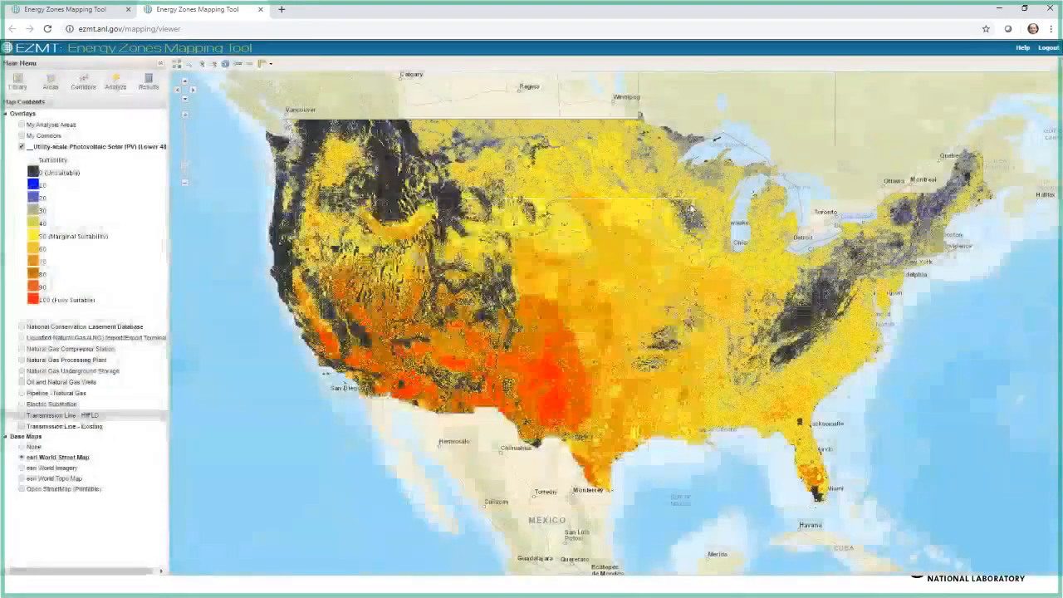
pyautogui.click(22, 148)
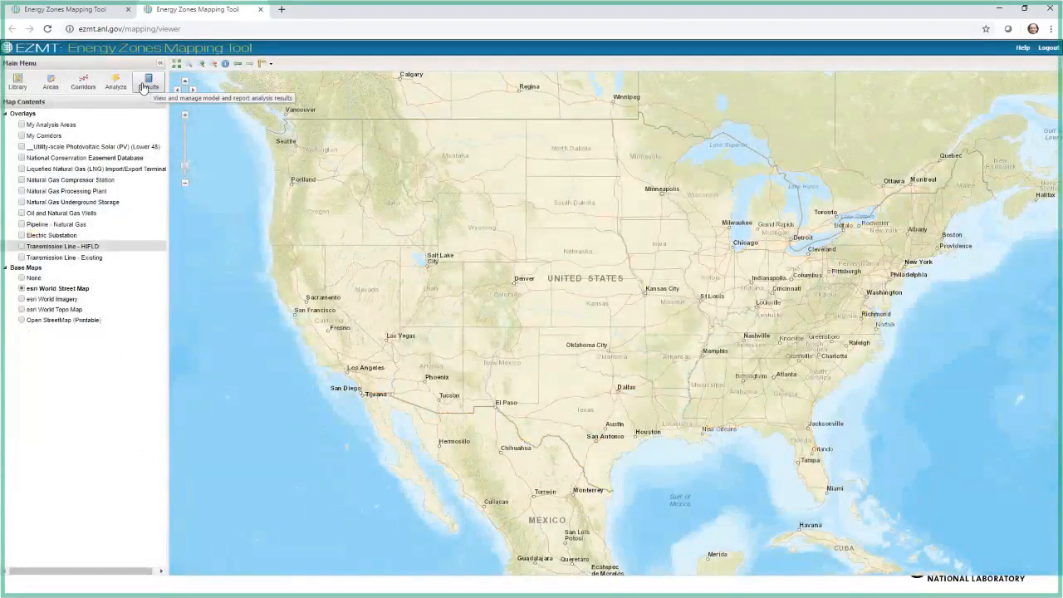
# Step: Open the analysis results and filter the list by the name text wind
pyautogui.click(143, 88)
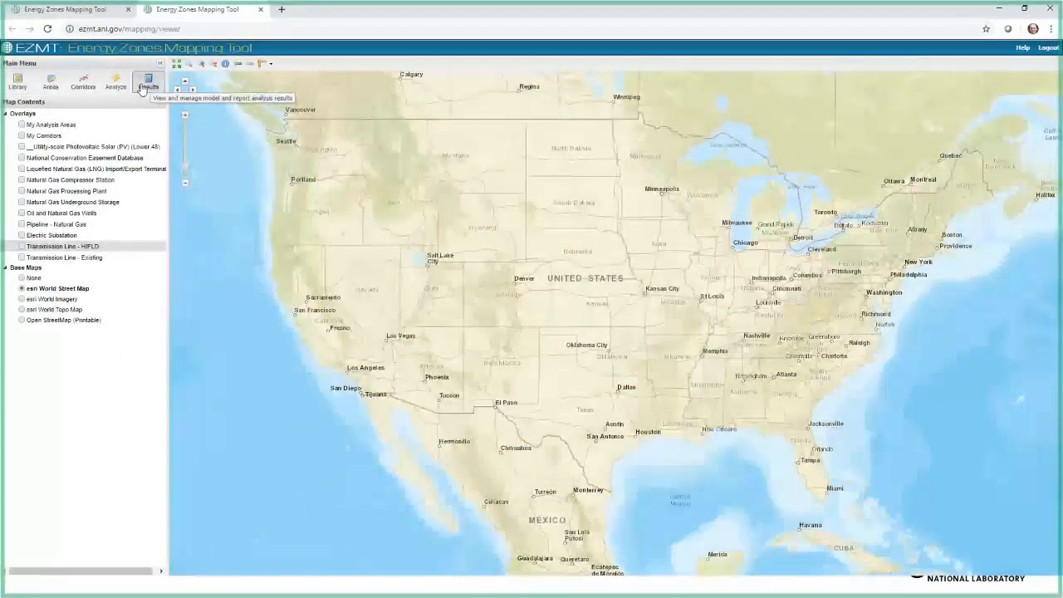
pyautogui.click(473, 219)
pyautogui.moveTo(497, 263)
pyautogui.write('win')
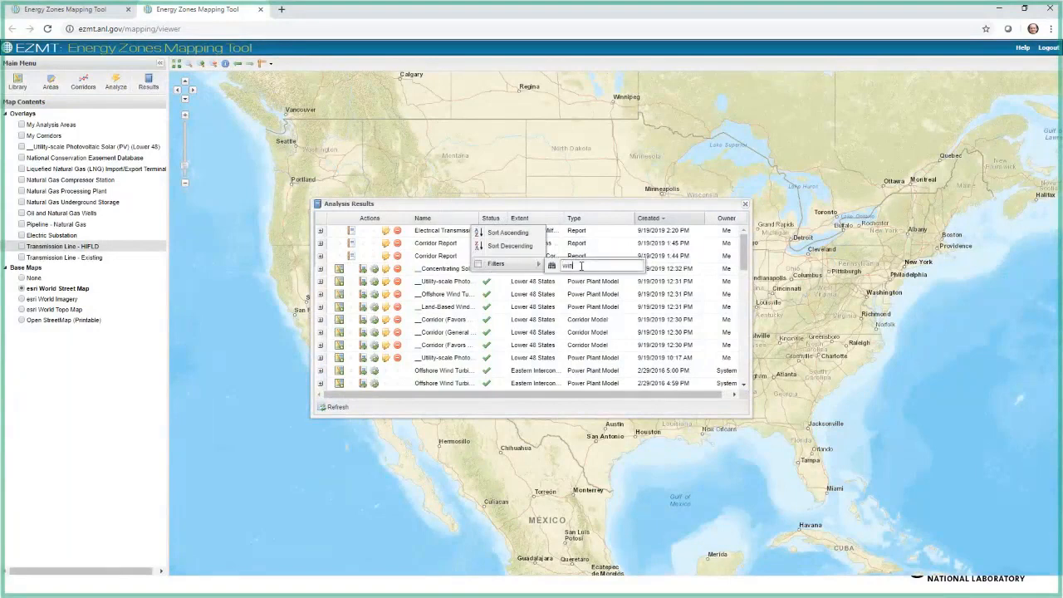
pyautogui.write('d')
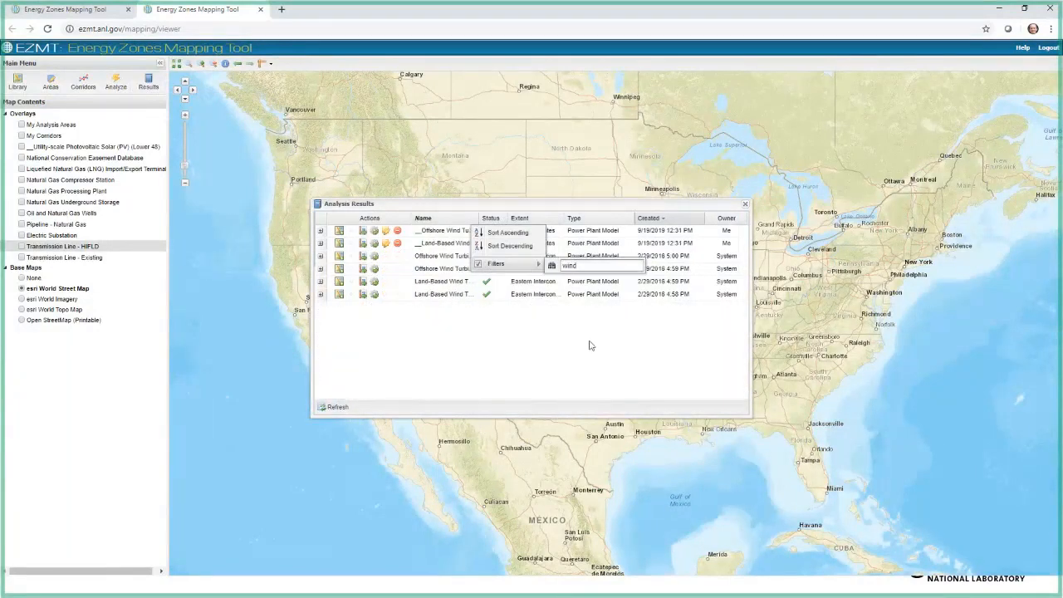
pyautogui.click(591, 345)
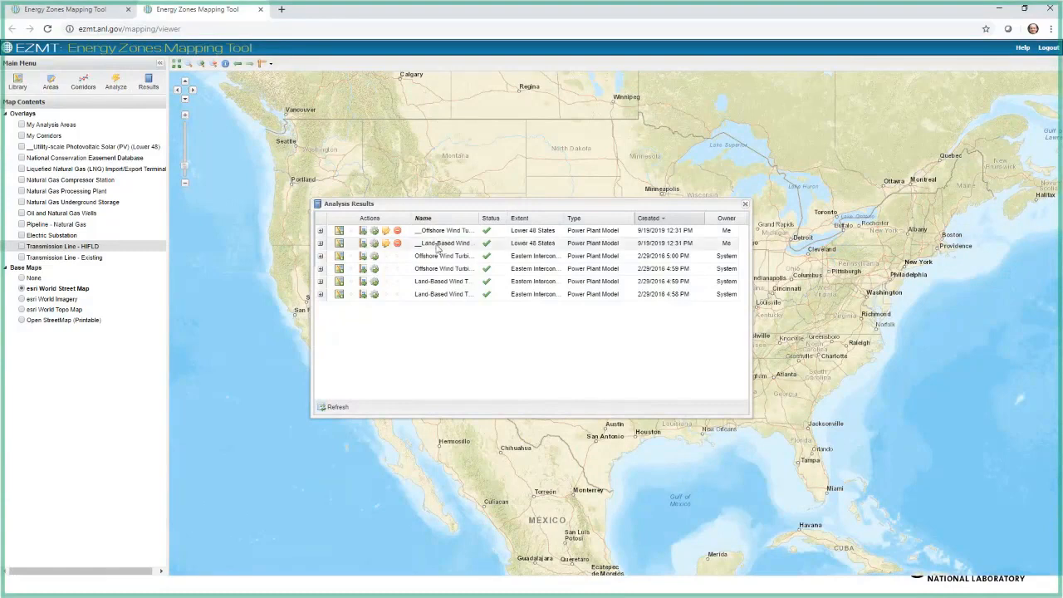
# Step: Add the Lower 48 Land-Based Wind Turbine (100m) and Offshore Wind Turbine (100m) results to the map, and close the results list
pyautogui.click(339, 242)
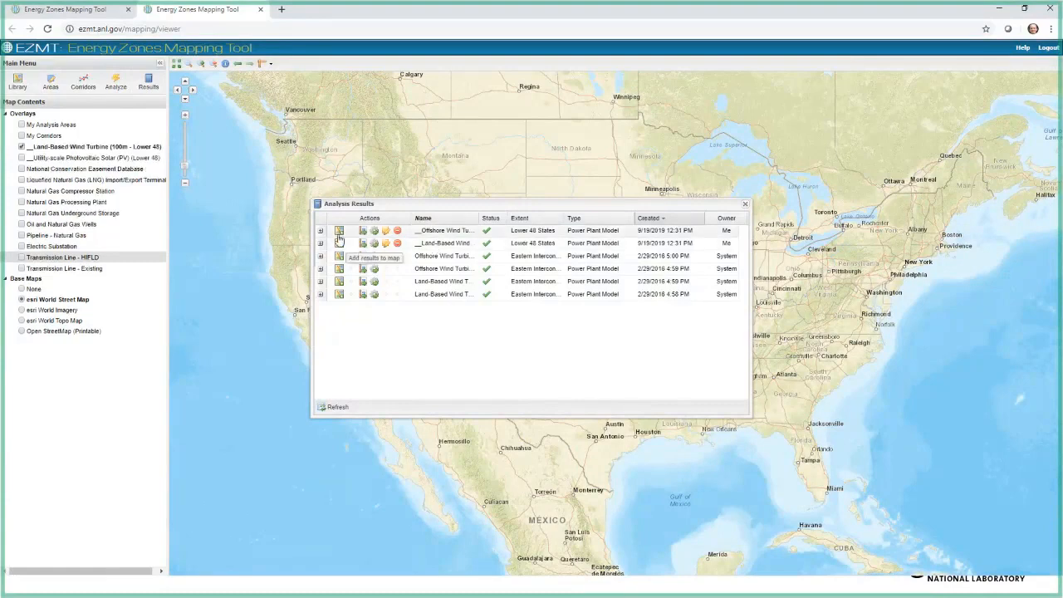
pyautogui.click(338, 233)
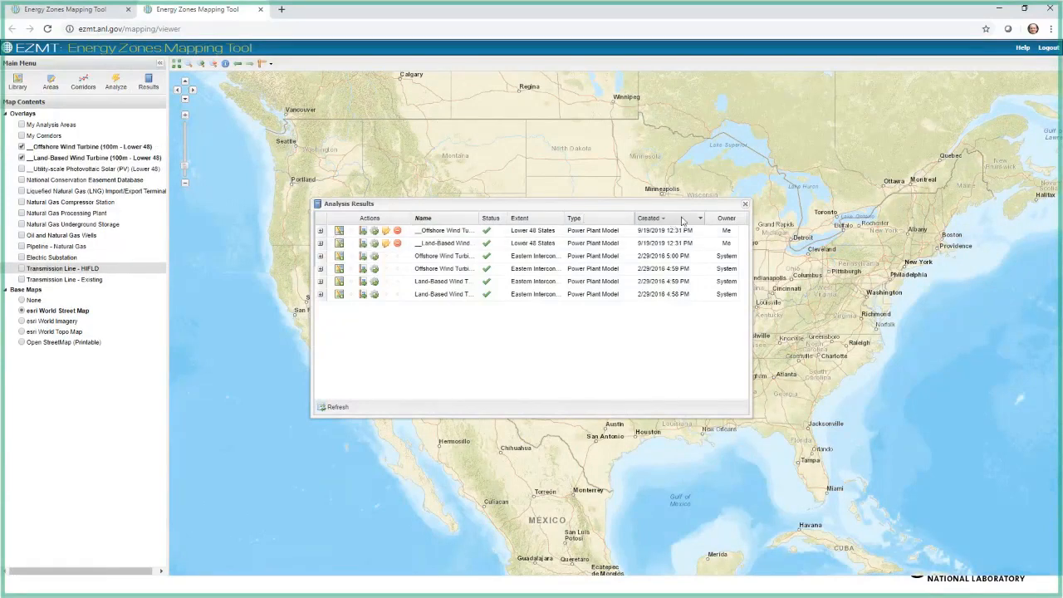
pyautogui.click(745, 206)
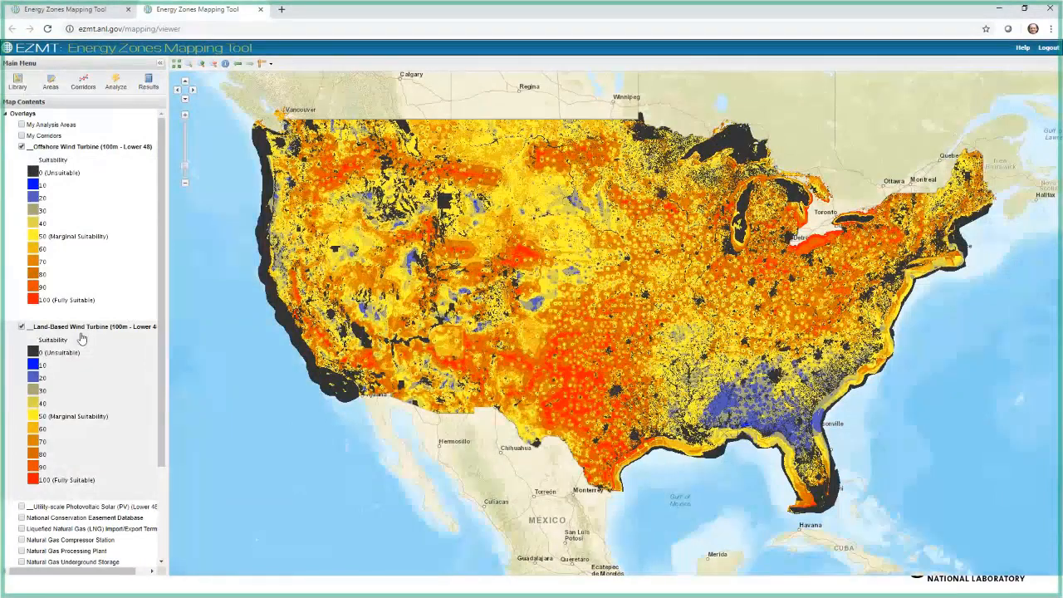
# Step: Toggle the Offshore Wind Turbine (100m - Lower 48) overlay to compare its coverage with the land-based result, and hide both wind overlays
pyautogui.click(21, 148)
pyautogui.click(22, 148)
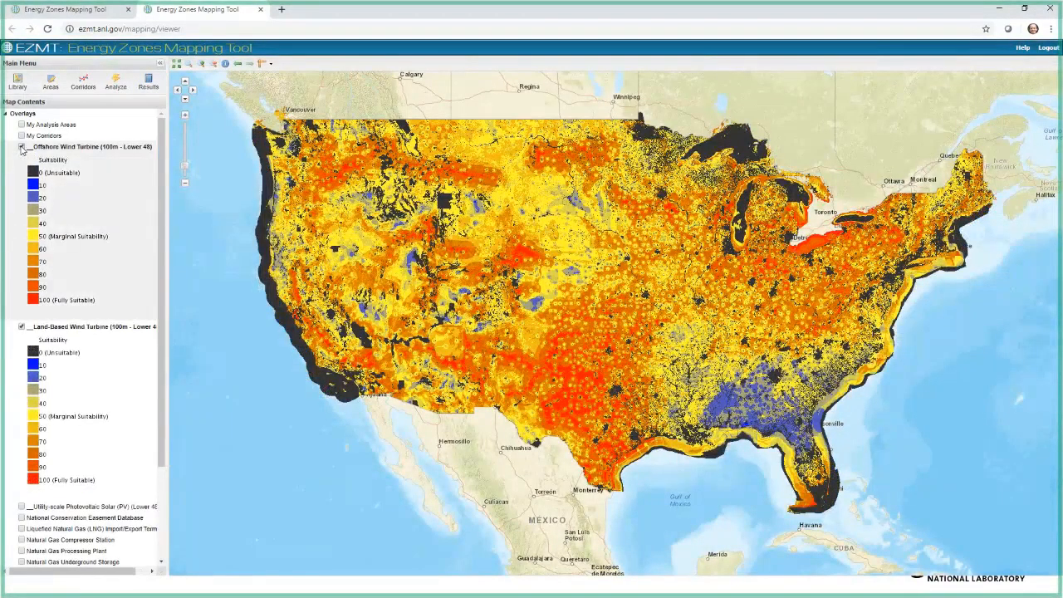
pyautogui.click(21, 147)
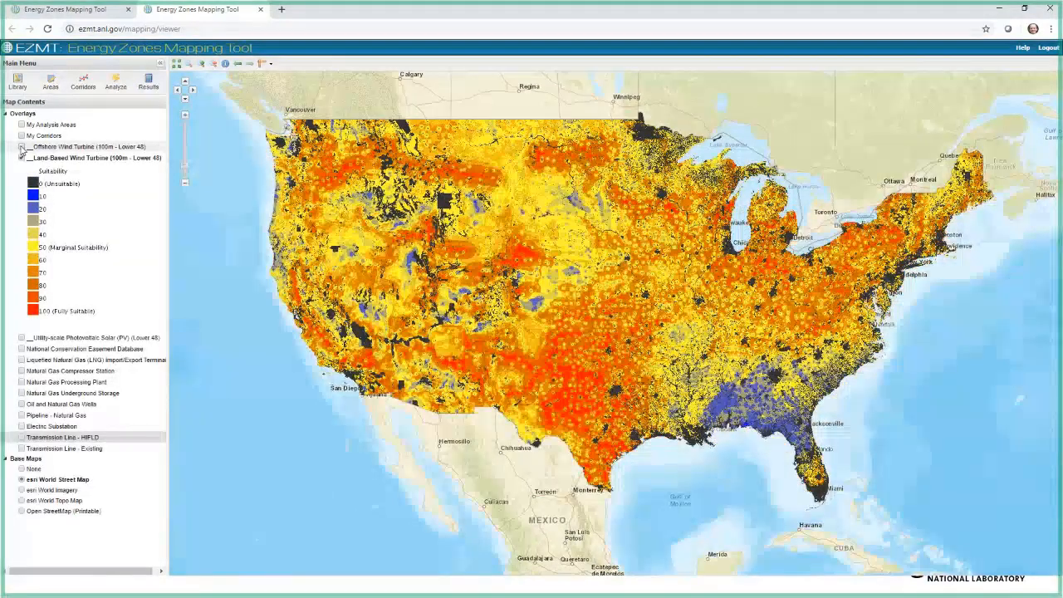
pyautogui.click(21, 147)
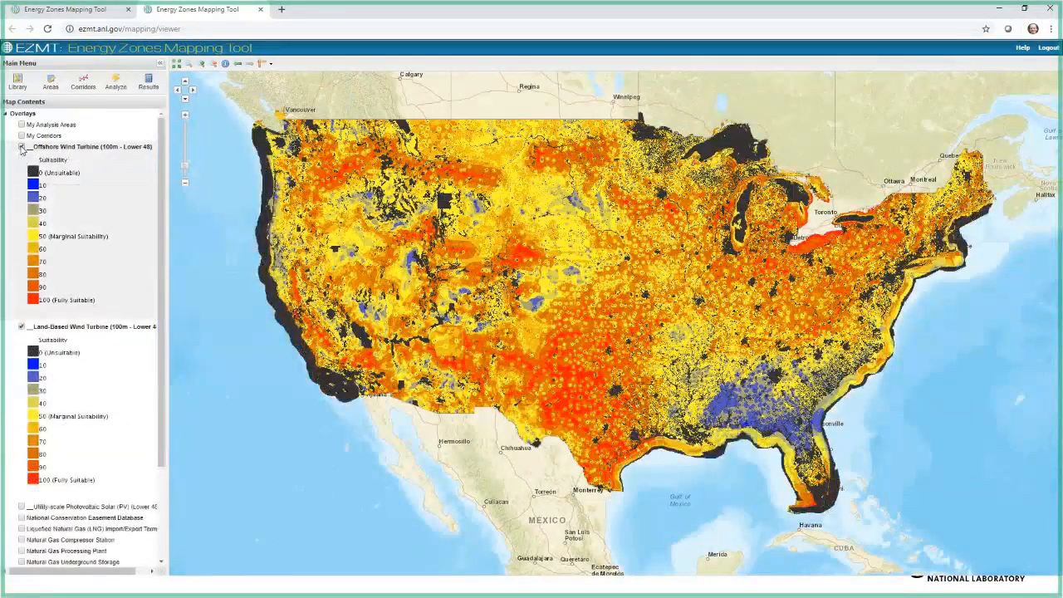
pyautogui.click(21, 148)
pyautogui.click(22, 147)
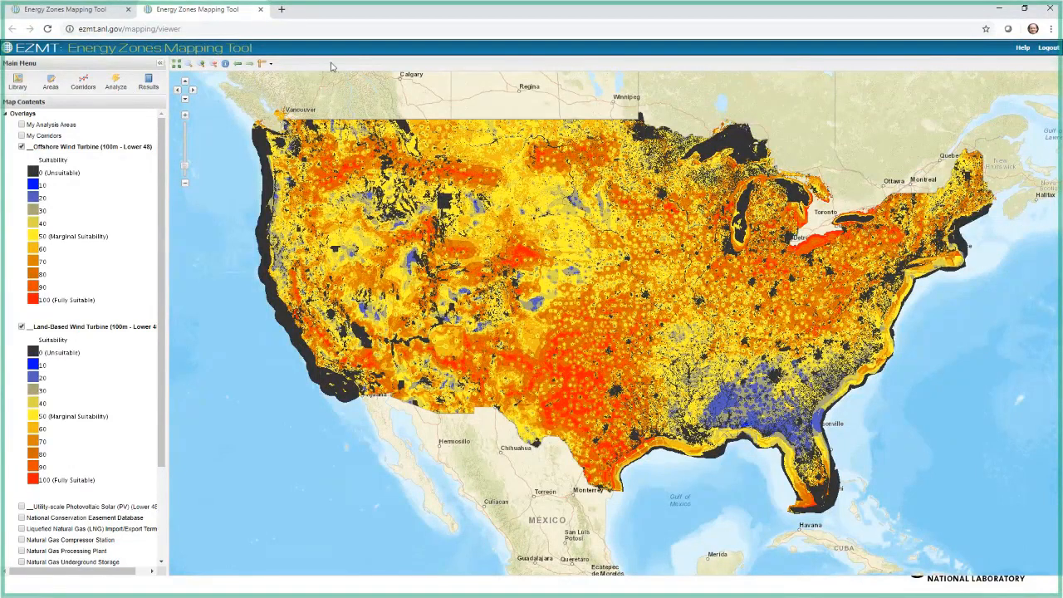
pyautogui.click(22, 147)
pyautogui.click(22, 158)
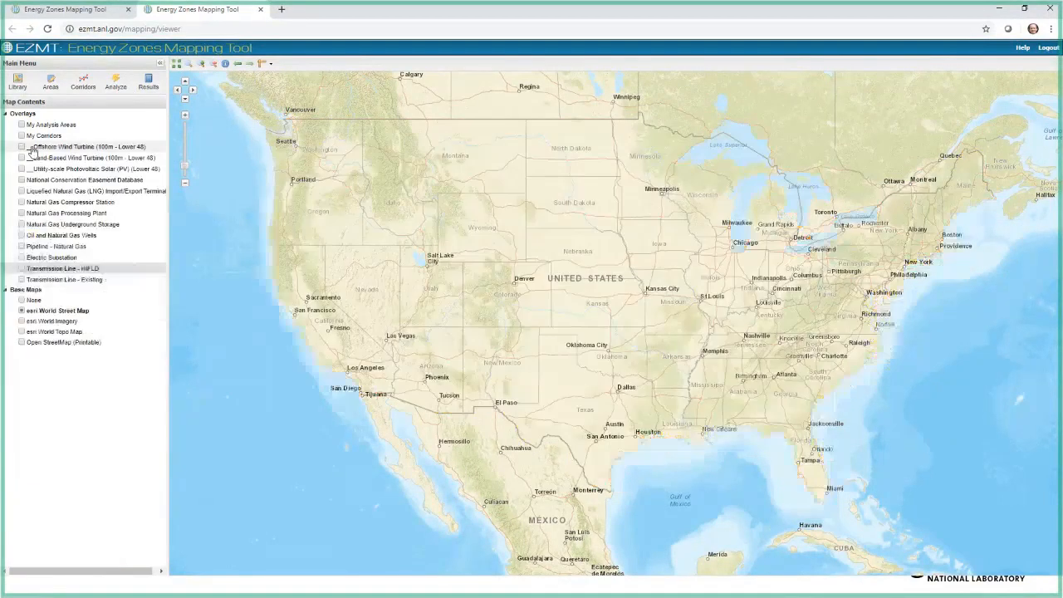
# Step: Reopen the analysis results, filter them by the name text corr, and widen the window to read the full names
pyautogui.click(140, 85)
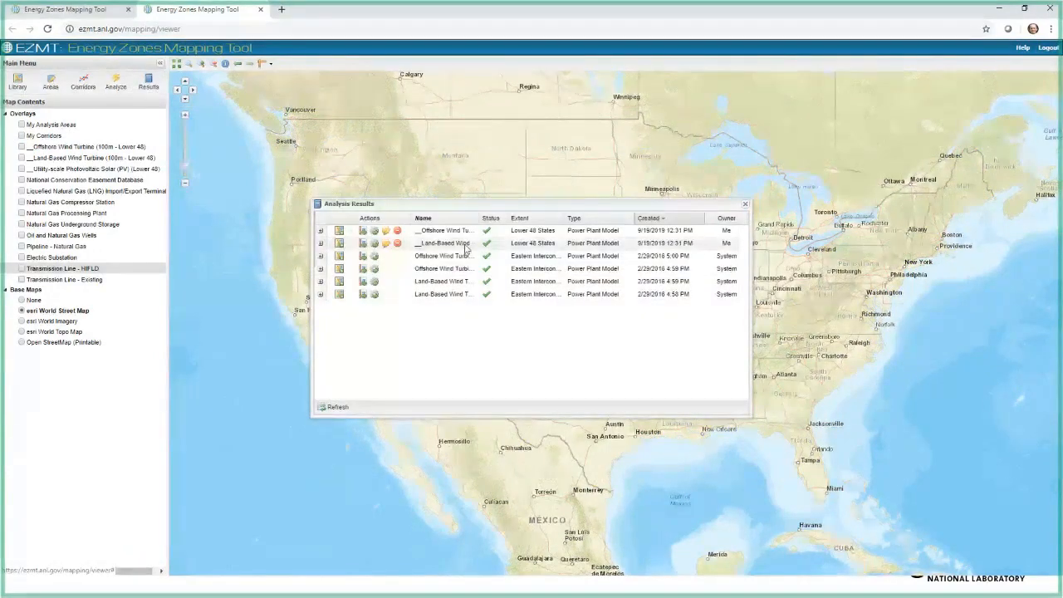
pyautogui.click(474, 219)
pyautogui.moveTo(505, 266)
pyautogui.moveTo(581, 265); pyautogui.dragTo(537, 268)
pyautogui.write('c')
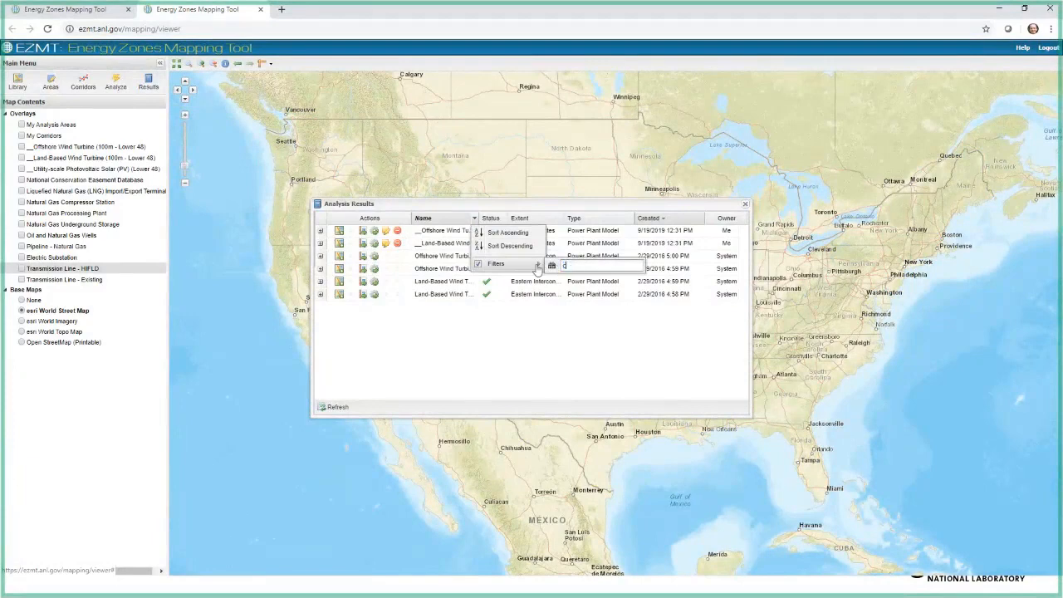
pyautogui.write('orr')
pyautogui.click(472, 401)
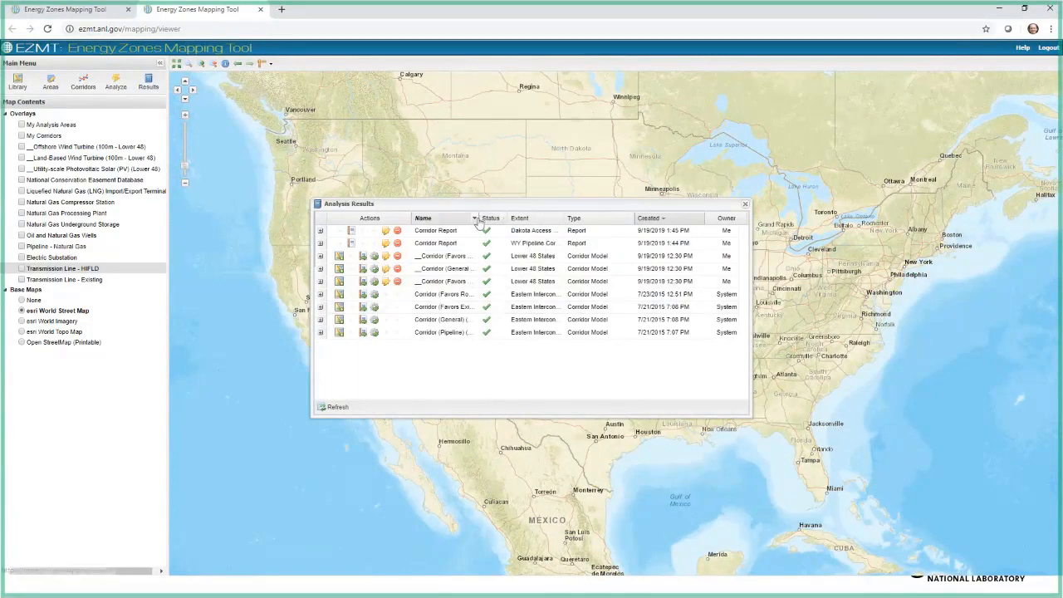
pyautogui.moveTo(751, 282); pyautogui.dragTo(840, 282)
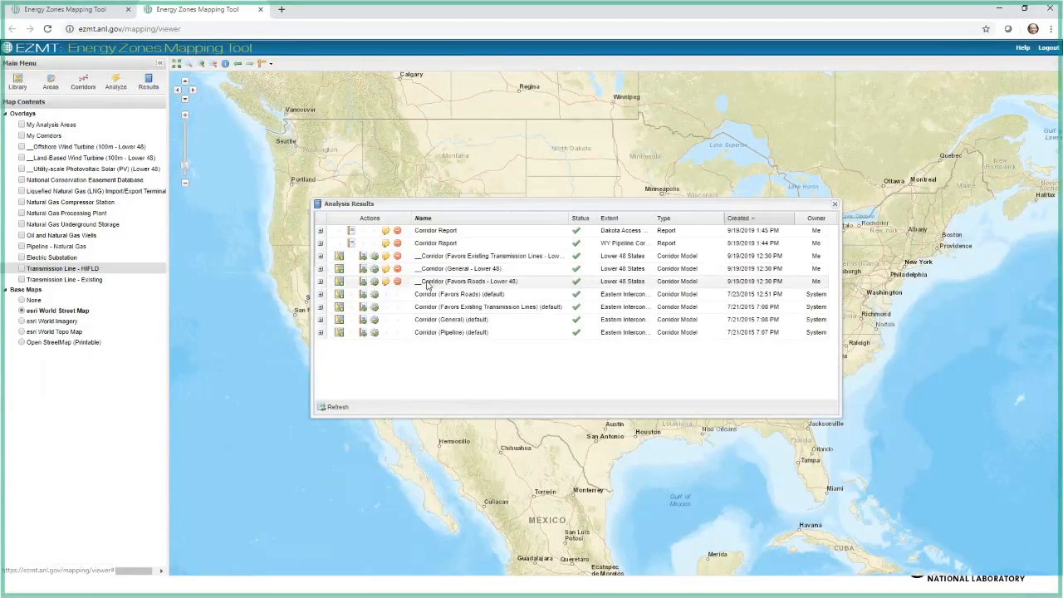
# Step: Add the Lower 48 corridor results for Favors Existing Transmission Lines, General and Favors Roads to the map, and close the results list
pyautogui.click(339, 257)
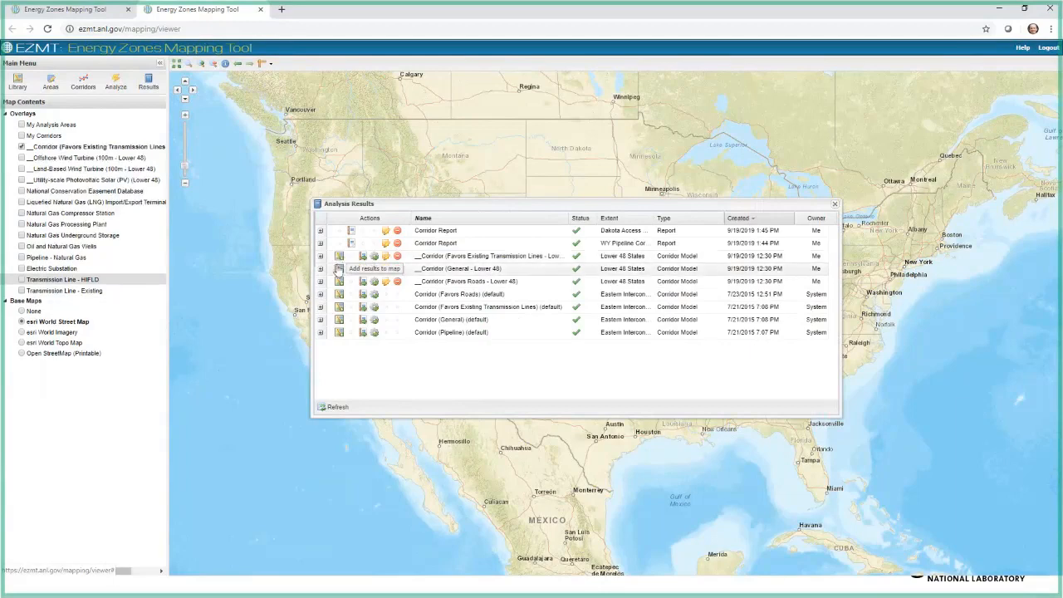
pyautogui.click(339, 269)
pyautogui.click(339, 283)
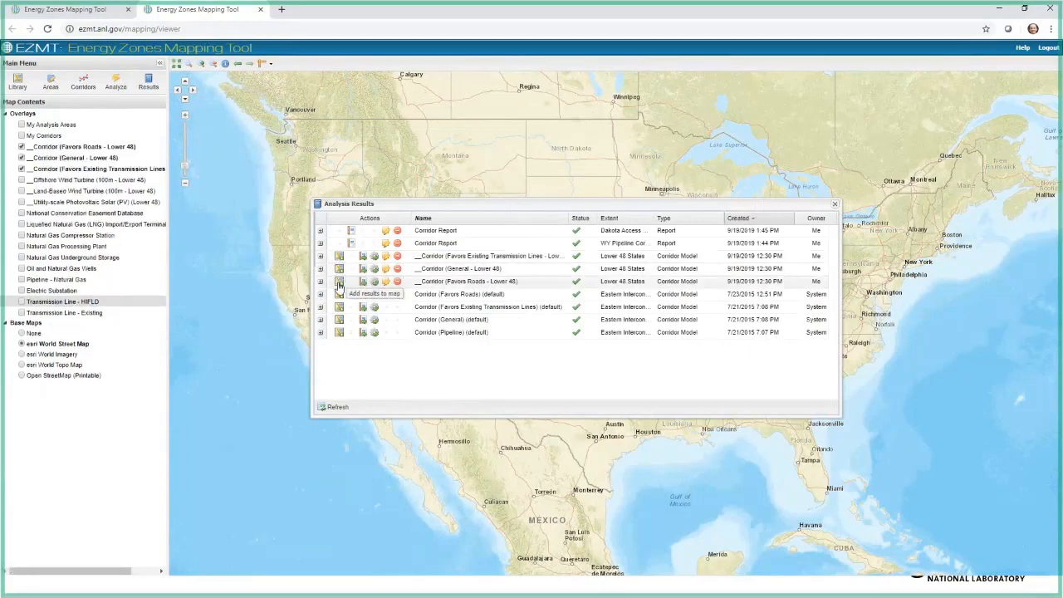
pyautogui.click(834, 206)
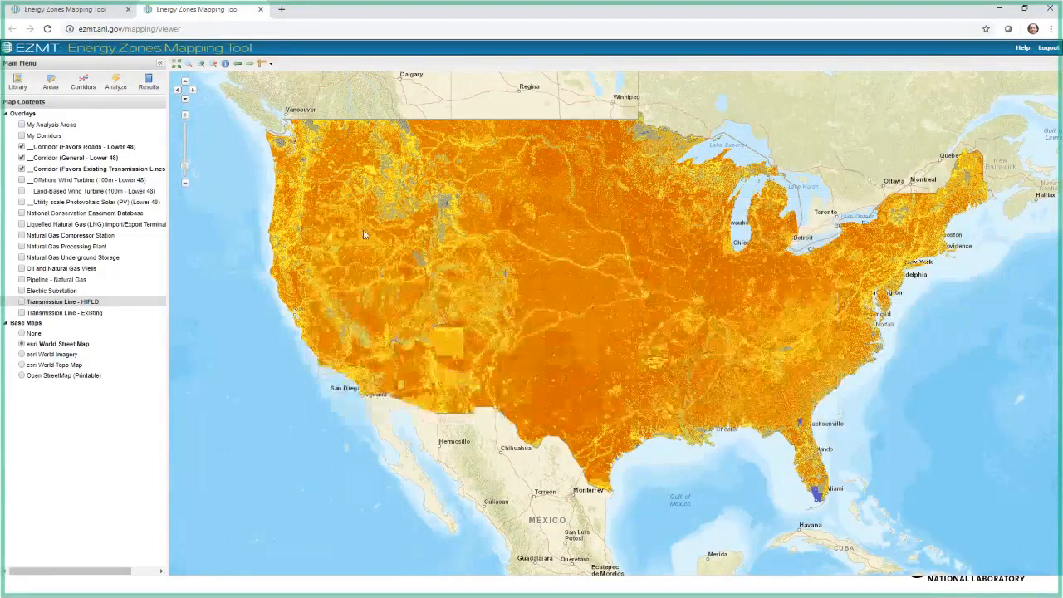
# Step: Hide the General and Favors Existing Transmission Lines corridor overlays, leaving only Corridor (Favors Roads - Lower 48) displayed
pyautogui.click(22, 168)
pyautogui.click(22, 157)
pyautogui.click(22, 146)
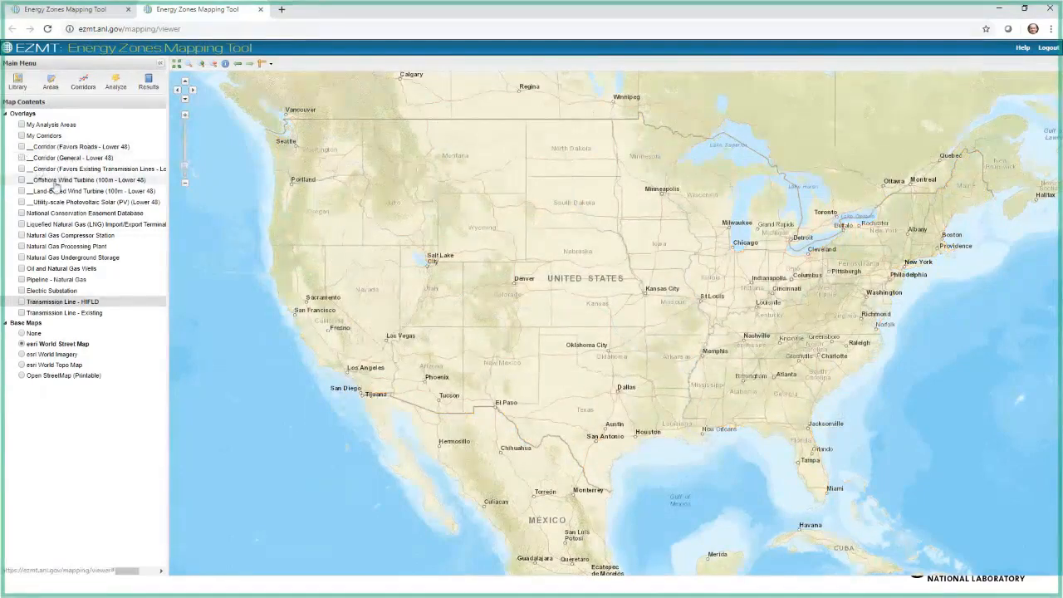
pyautogui.click(21, 146)
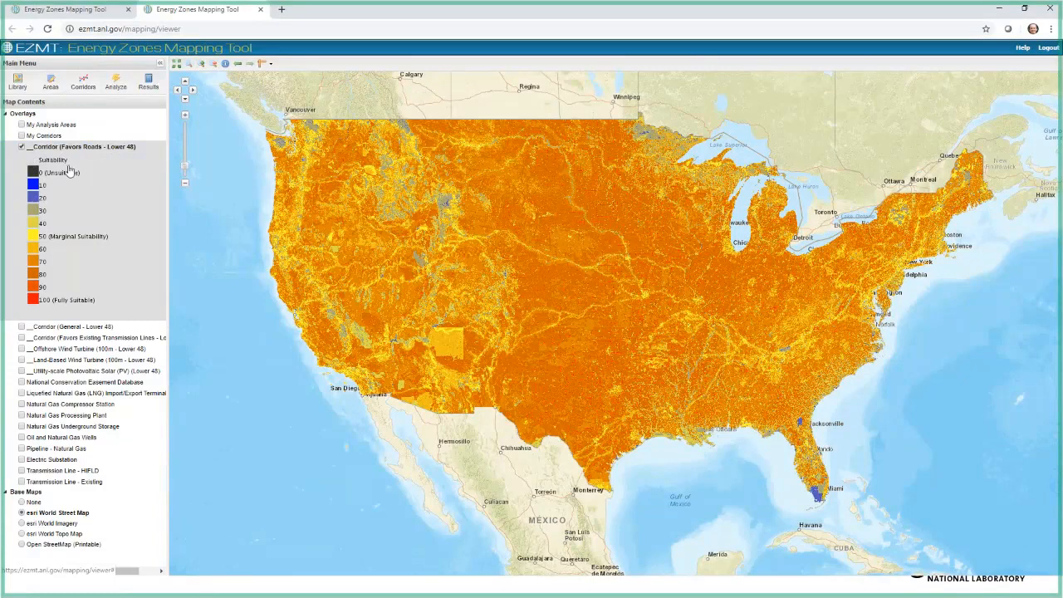
# Step: Open the corridor tools, enlarge the window to list all saved corridors, and sort them by date with the newest first
pyautogui.click(83, 84)
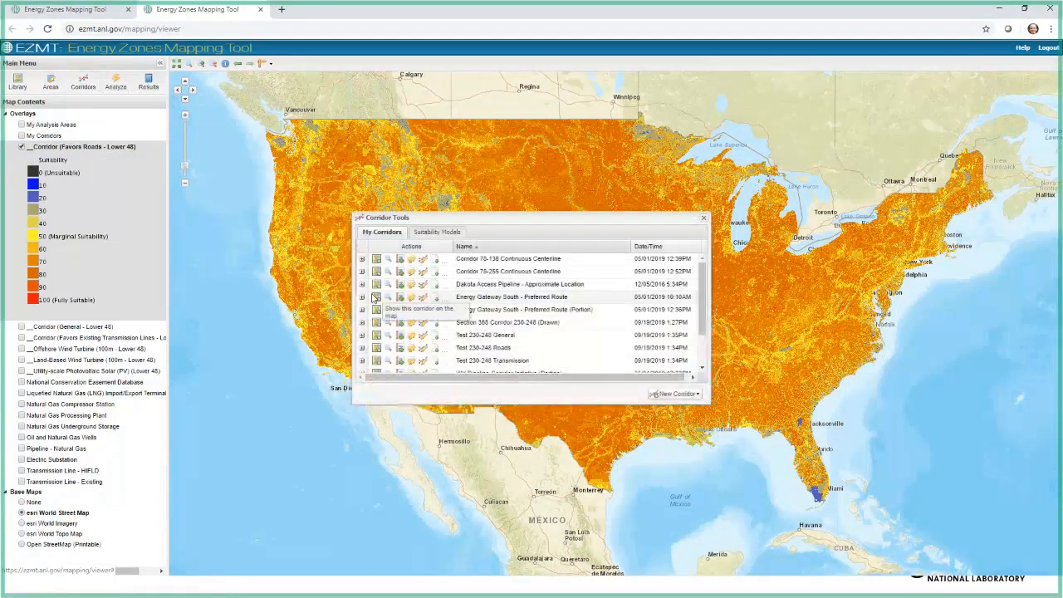
pyautogui.moveTo(449, 402); pyautogui.dragTo(451, 499)
pyautogui.click(653, 248)
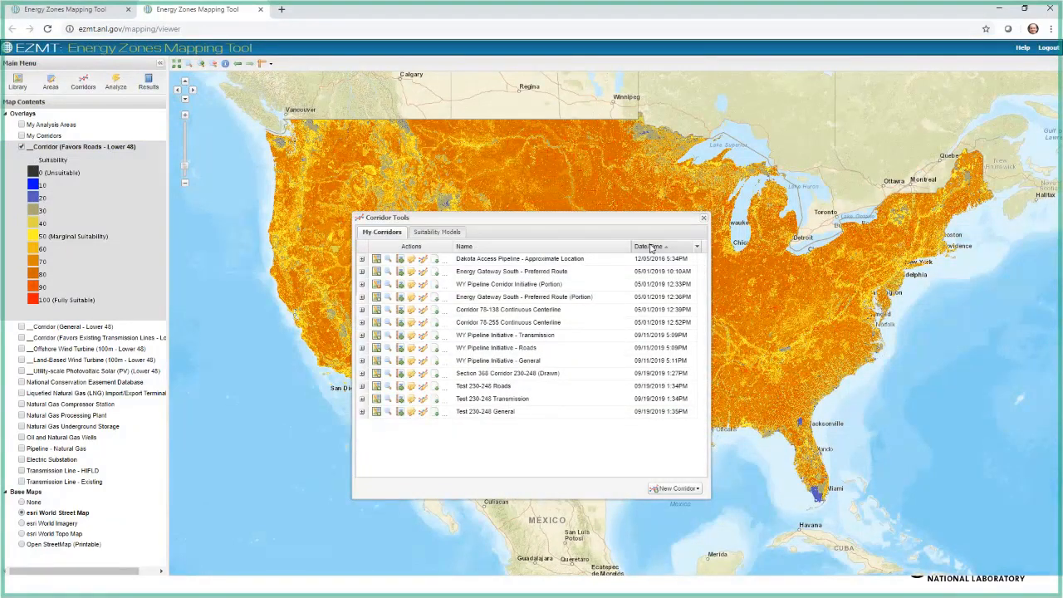
pyautogui.click(652, 248)
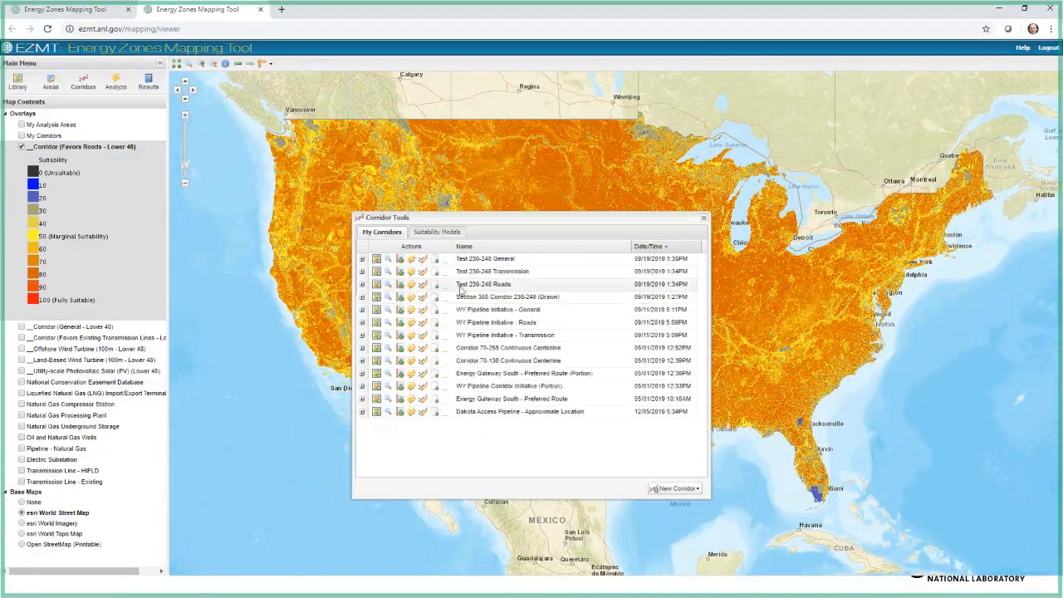
# Step: Zoom the map to Section 368 Corridor 230-248 (Drawn), replacing the Favors Roads overlay with My Corridors so the whole corridor is in view
pyautogui.click(387, 297)
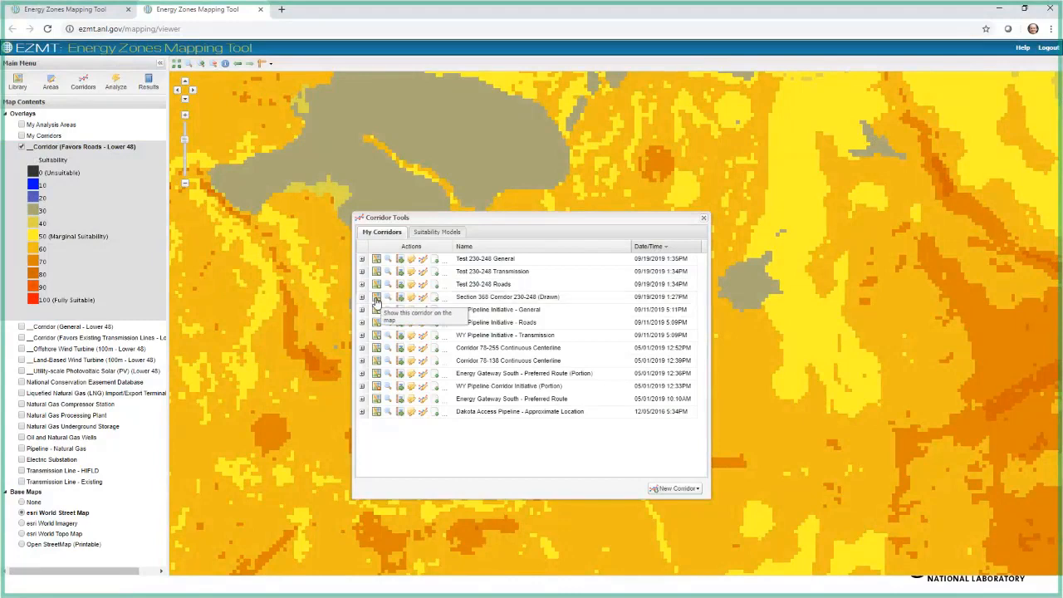
pyautogui.click(705, 221)
pyautogui.click(21, 146)
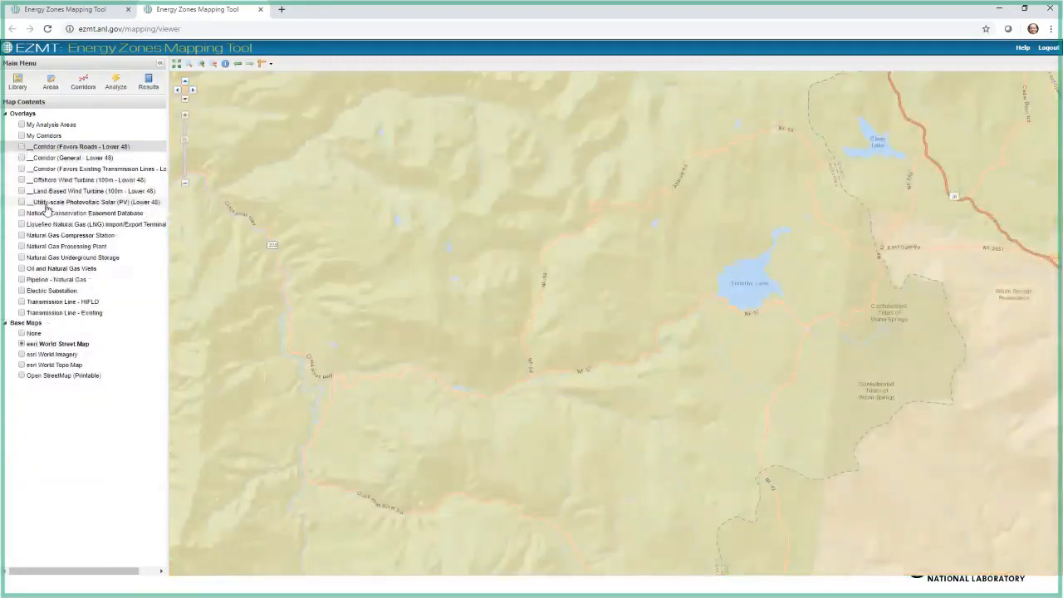
pyautogui.click(22, 136)
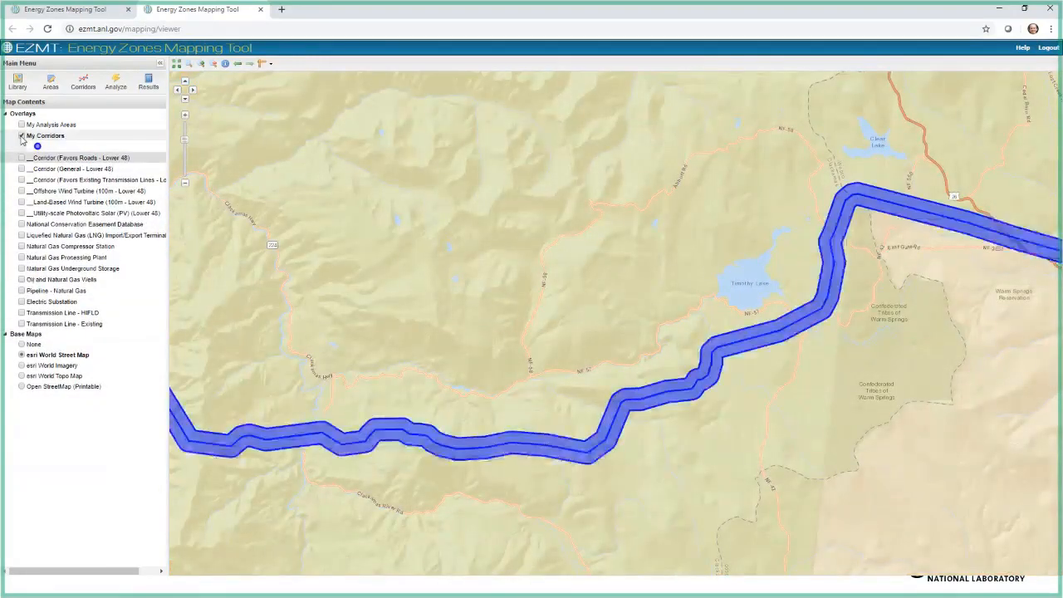
pyautogui.click(185, 186)
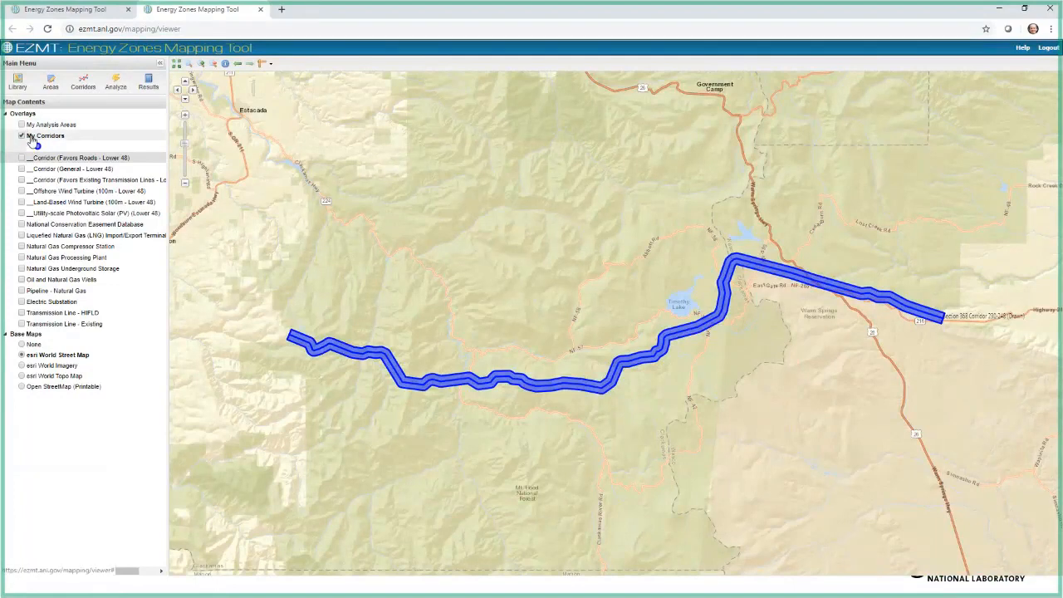
# Step: Toggle Section 368 Corridor 230-248 (Drawn) off and back on from the saved corridors list, and close the corridor tools
pyautogui.click(83, 81)
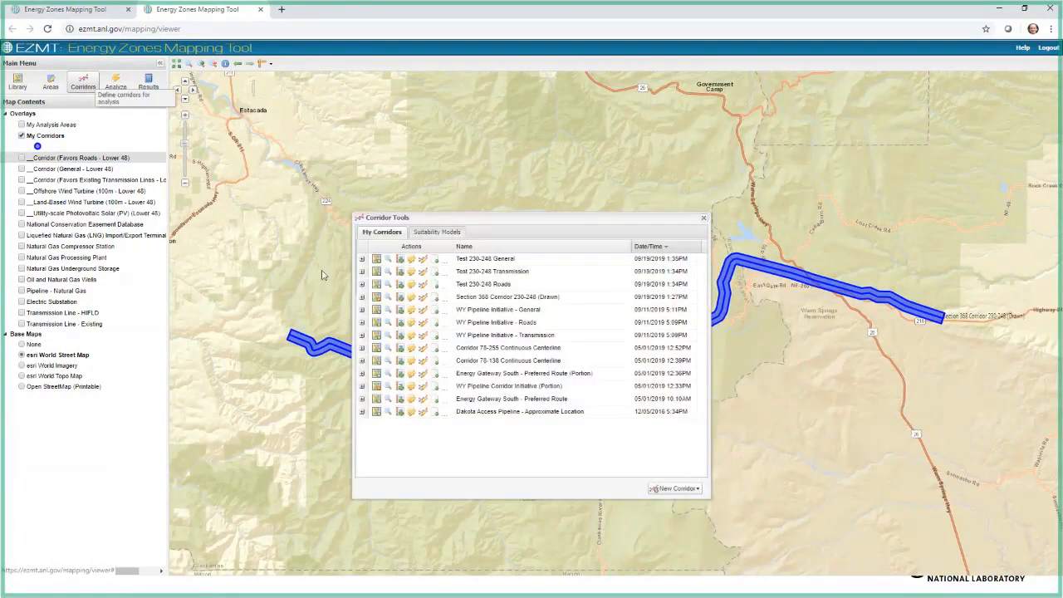
pyautogui.moveTo(448, 217); pyautogui.dragTo(122, 254)
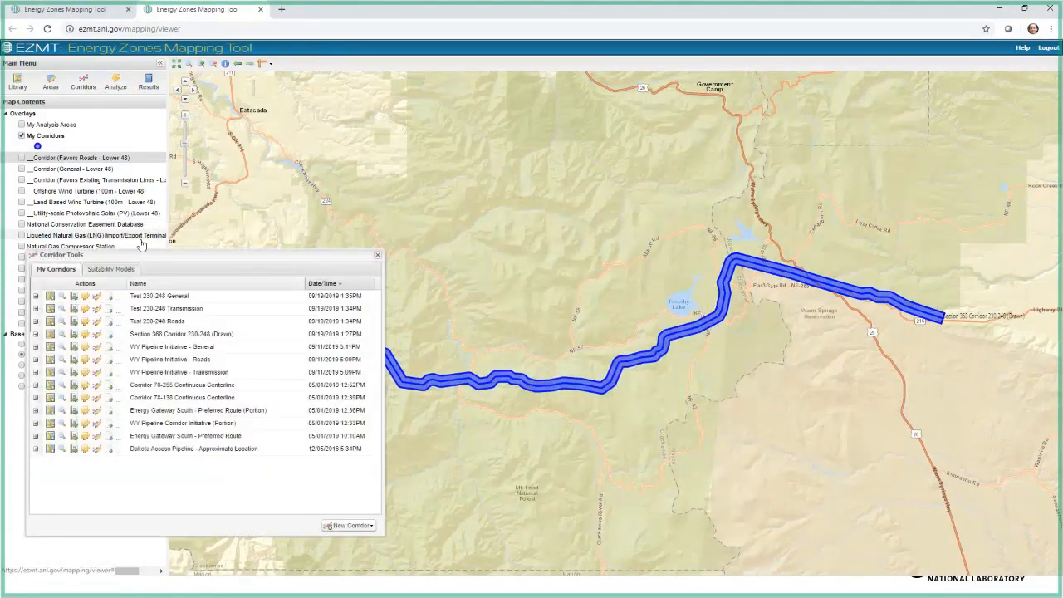
pyautogui.click(49, 335)
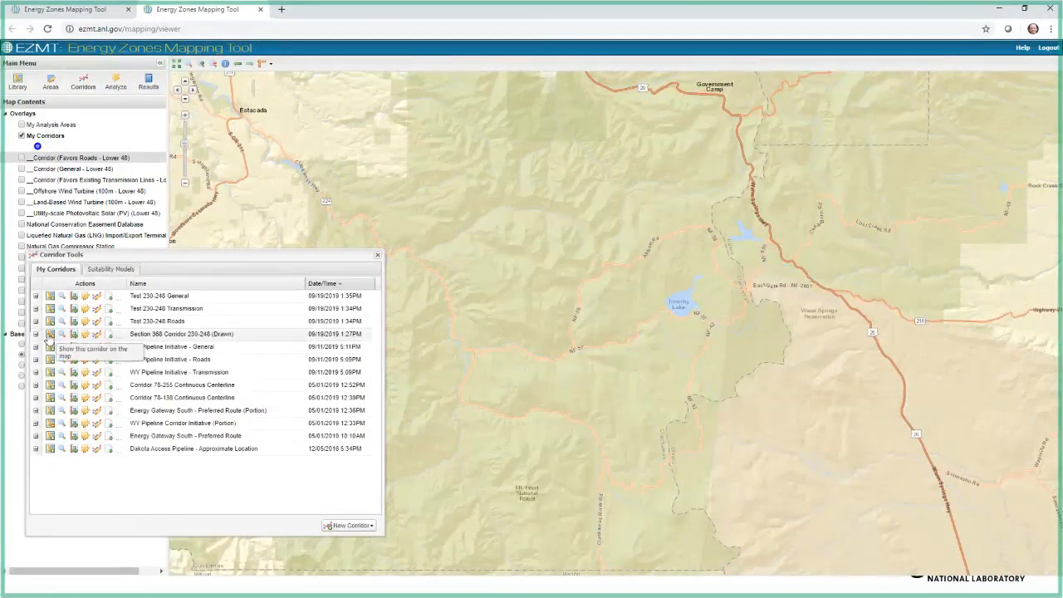
pyautogui.click(50, 335)
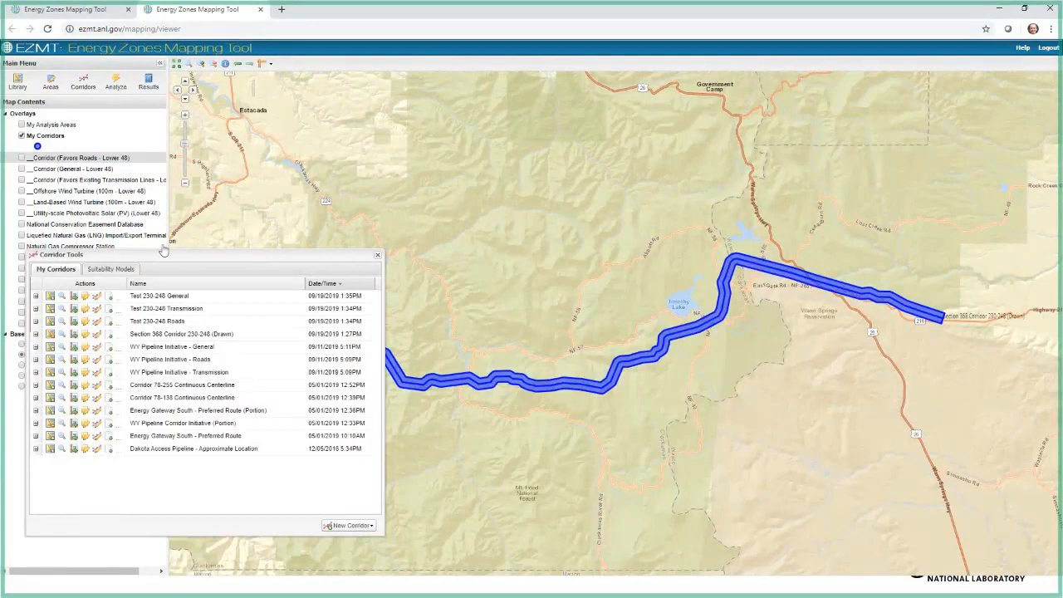
pyautogui.click(377, 255)
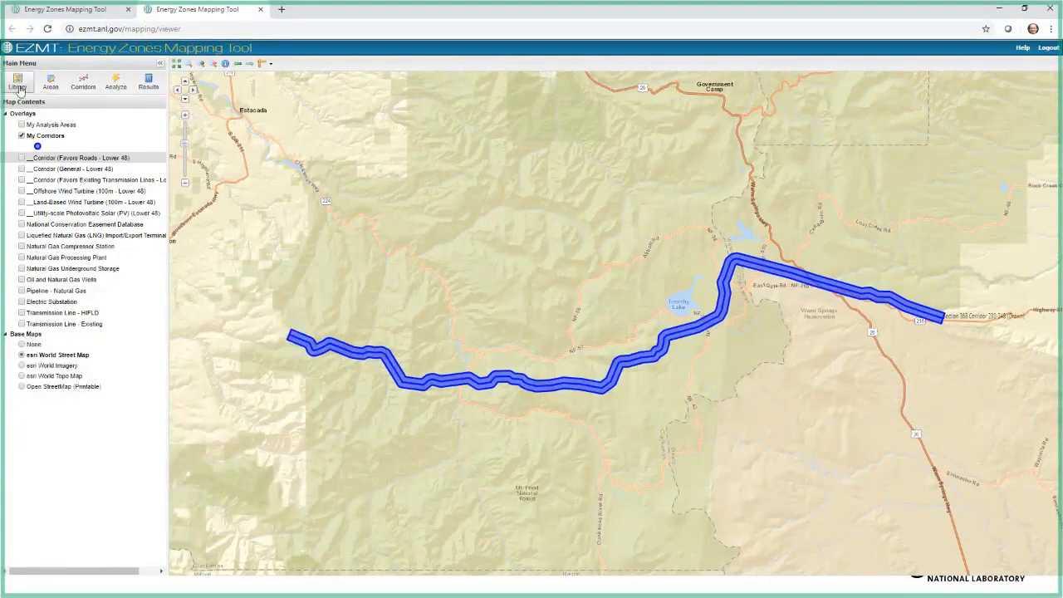
# Step: Filter the map layer catalog by title for 368, add the Section 368 Energy Corridor layer to the map, and hide My Corridors
pyautogui.click(19, 86)
pyautogui.click(410, 202)
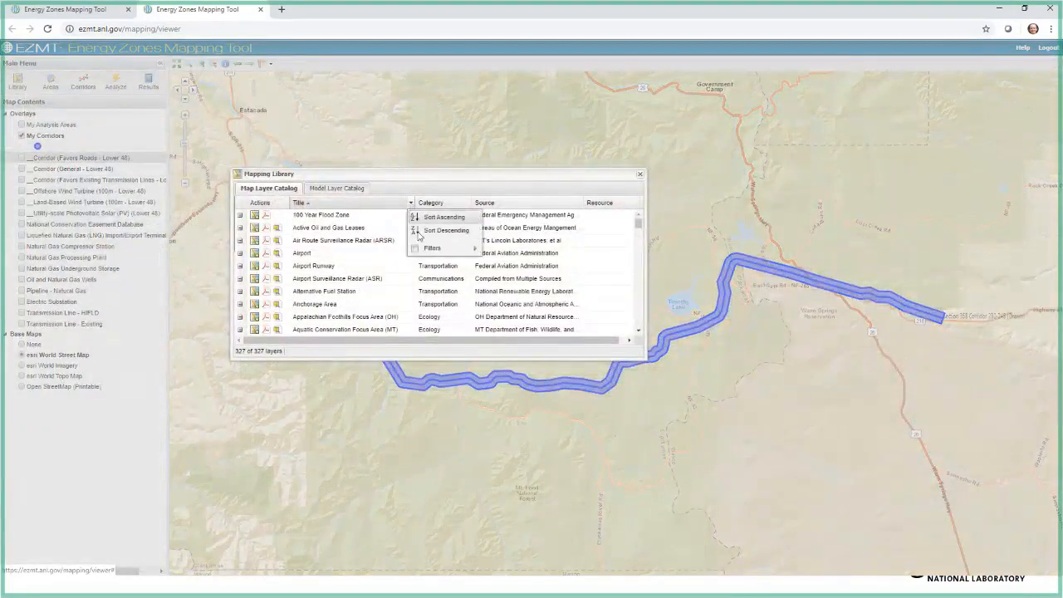
pyautogui.moveTo(474, 249)
pyautogui.write('3')
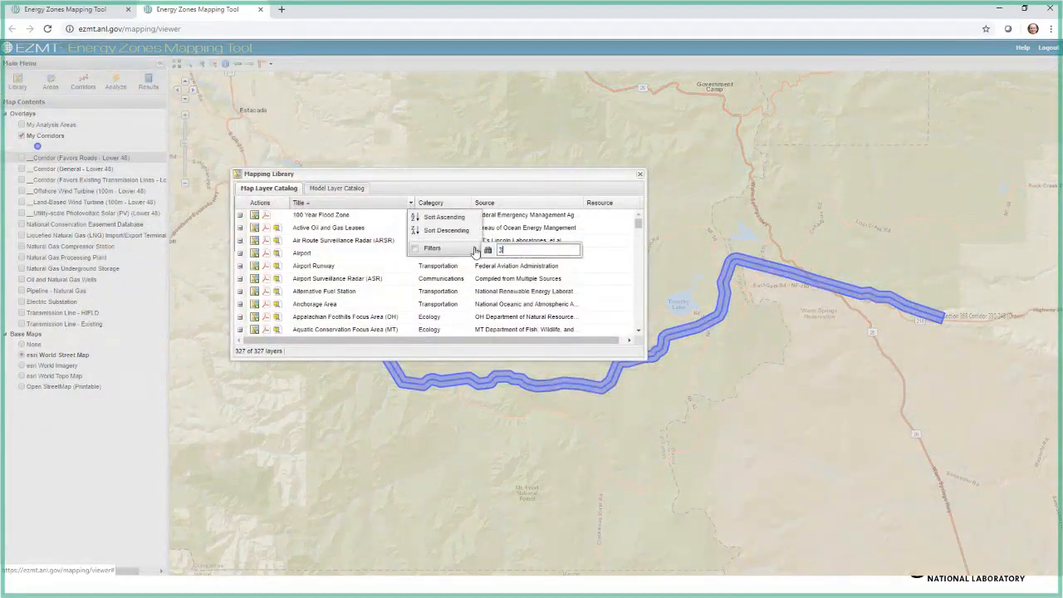
pyautogui.write('68')
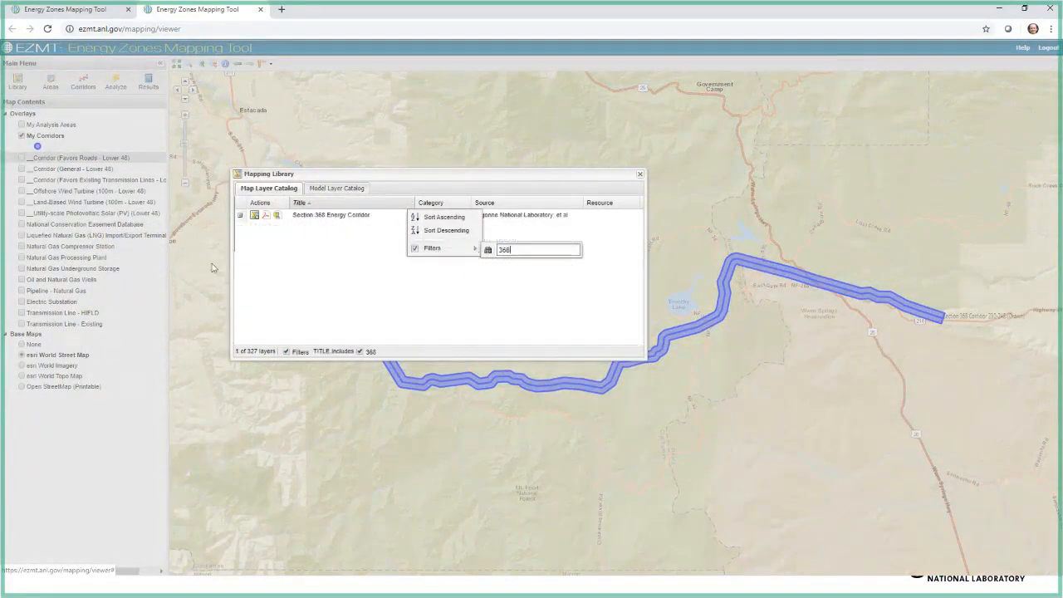
pyautogui.click(254, 215)
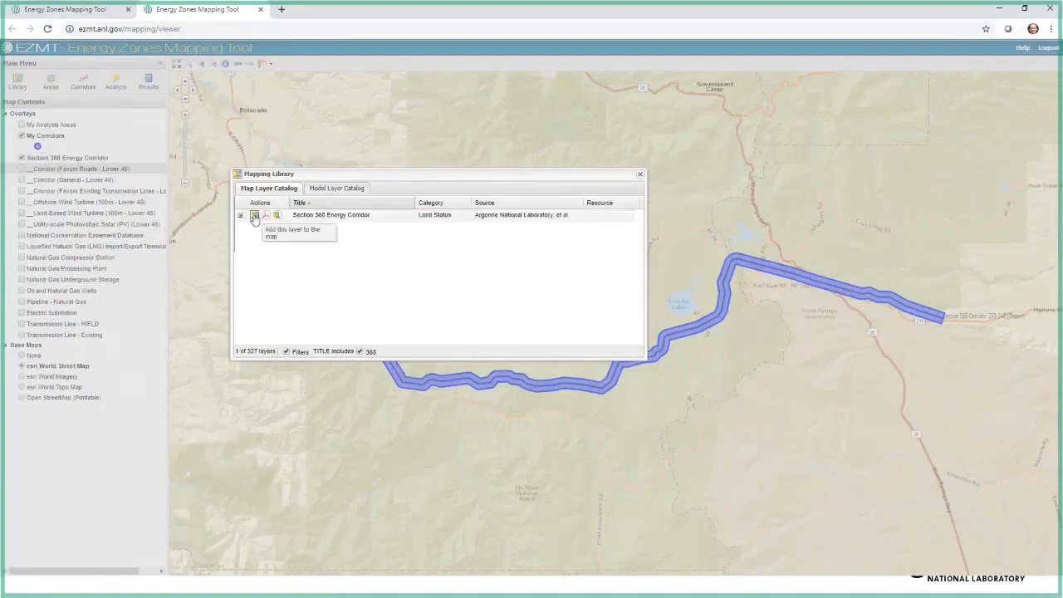
pyautogui.click(641, 176)
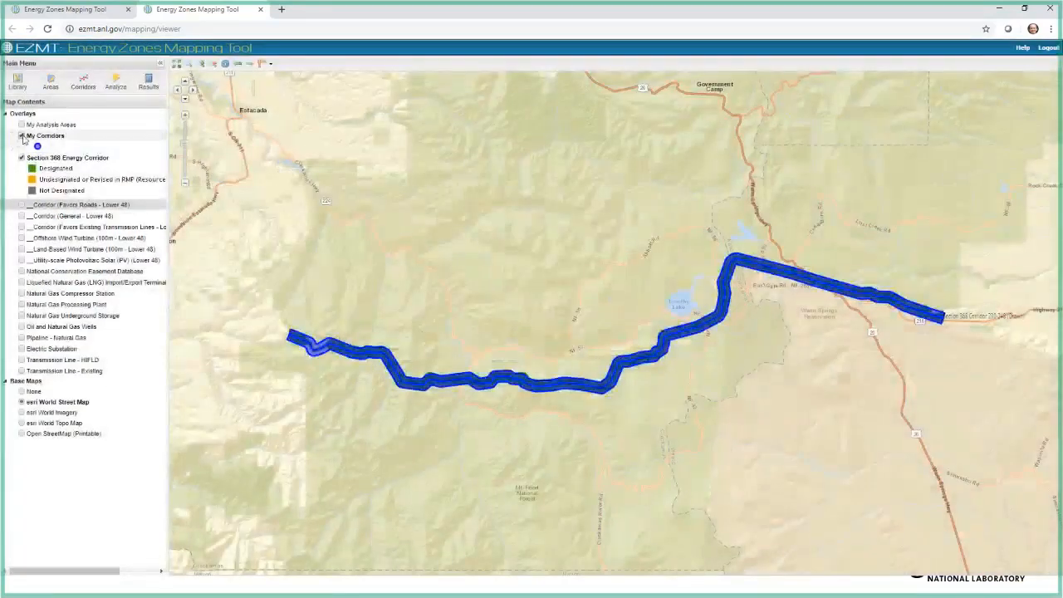
pyautogui.click(21, 136)
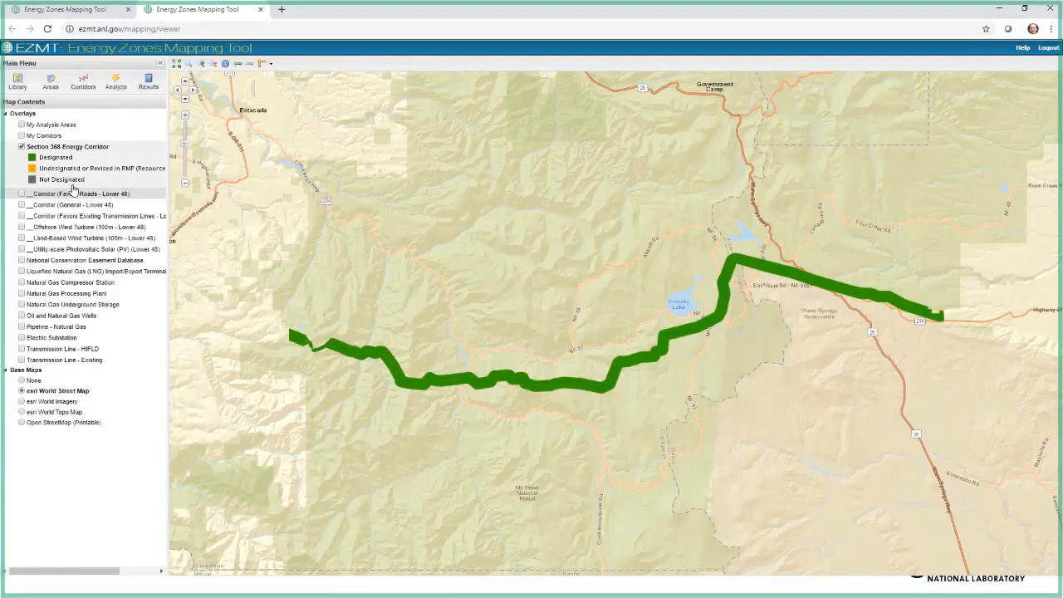
# Step: Show the Corridor (Favors Existing Transmission Lines) overlay and display the Transmission Line - HIFLD layer directly above it
pyautogui.click(21, 217)
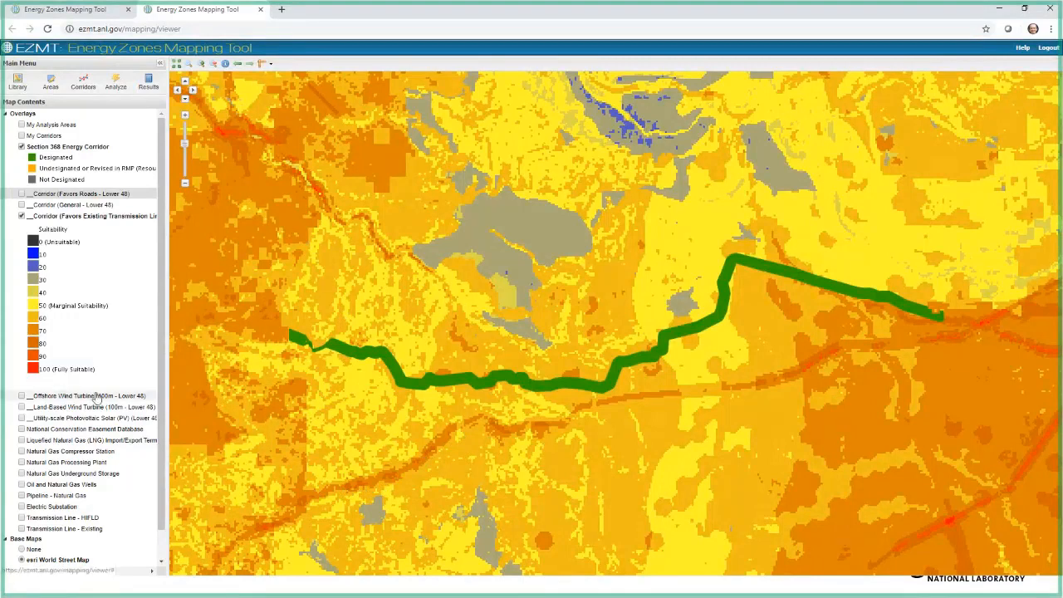
pyautogui.moveTo(55, 518); pyautogui.dragTo(40, 220)
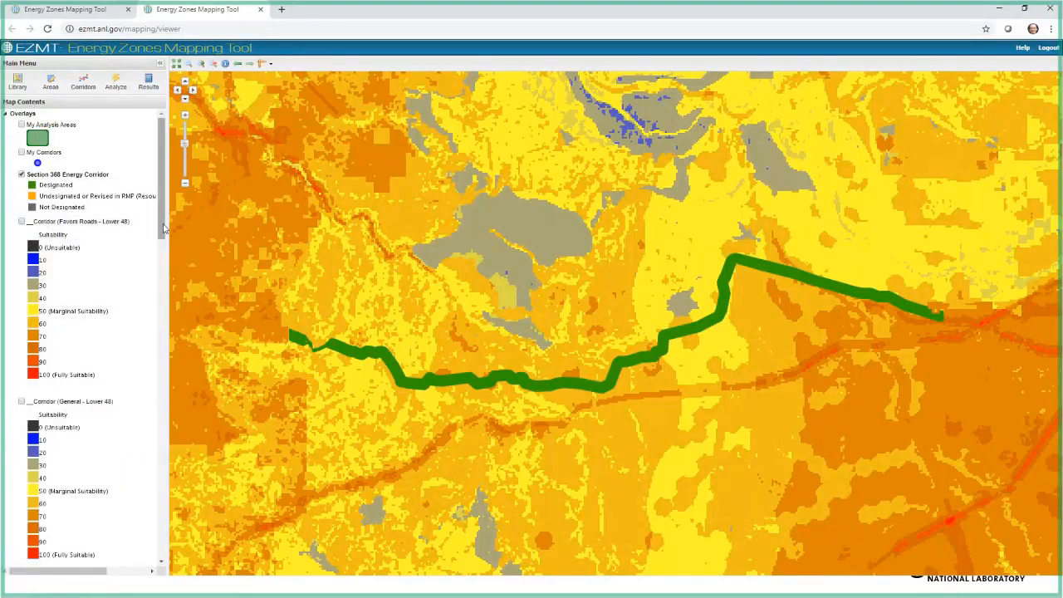
pyautogui.moveTo(163, 221); pyautogui.dragTo(161, 314)
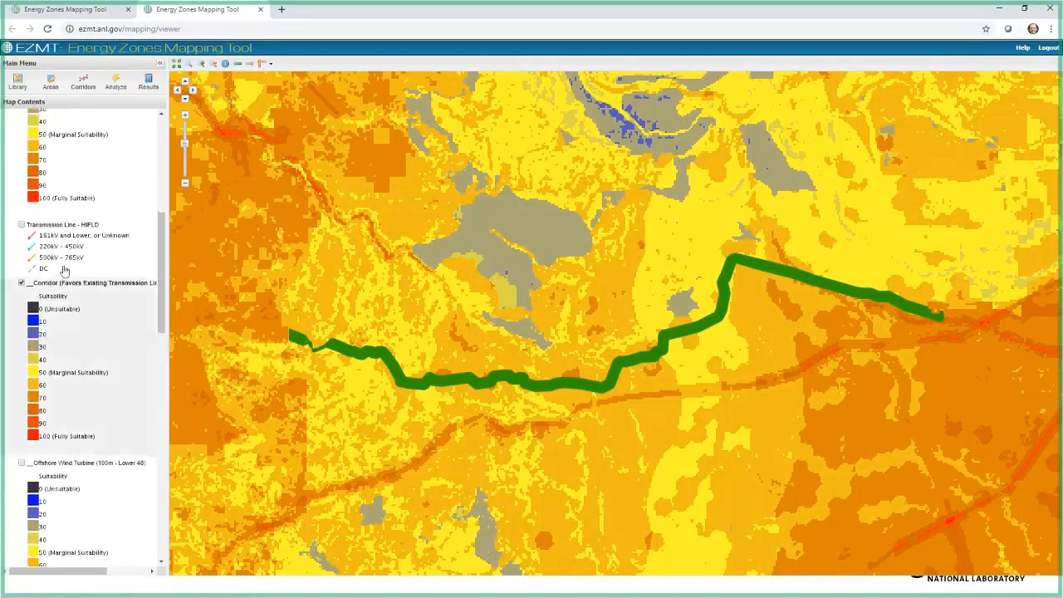
pyautogui.click(21, 224)
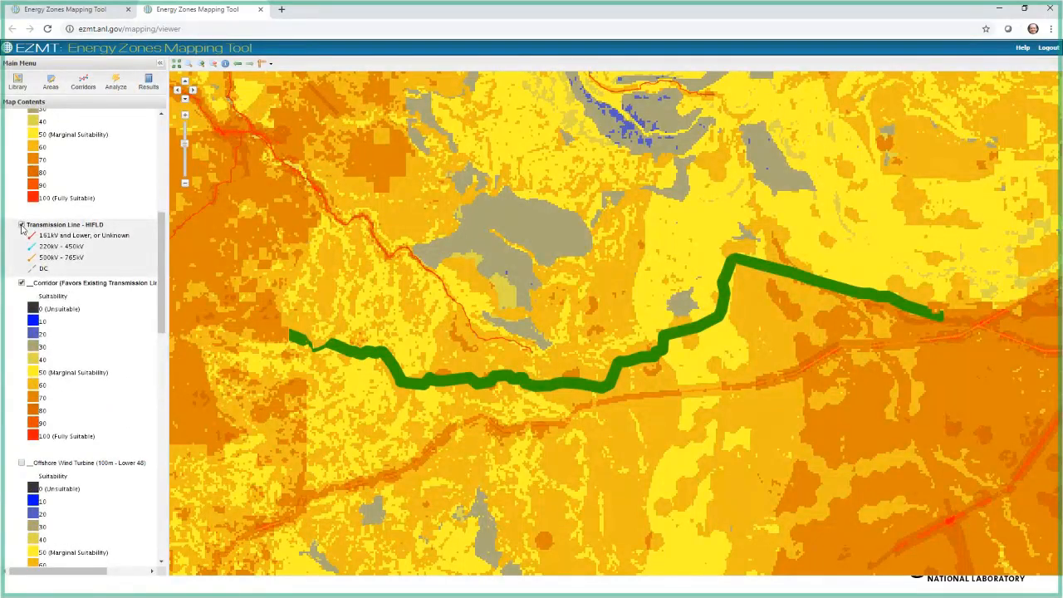
# Step: Toggle the Corridor (Favors Existing Transmission Lines) overlay to compare it with the HIFLD transmission lines, leaving the overlay hidden
pyautogui.click(21, 283)
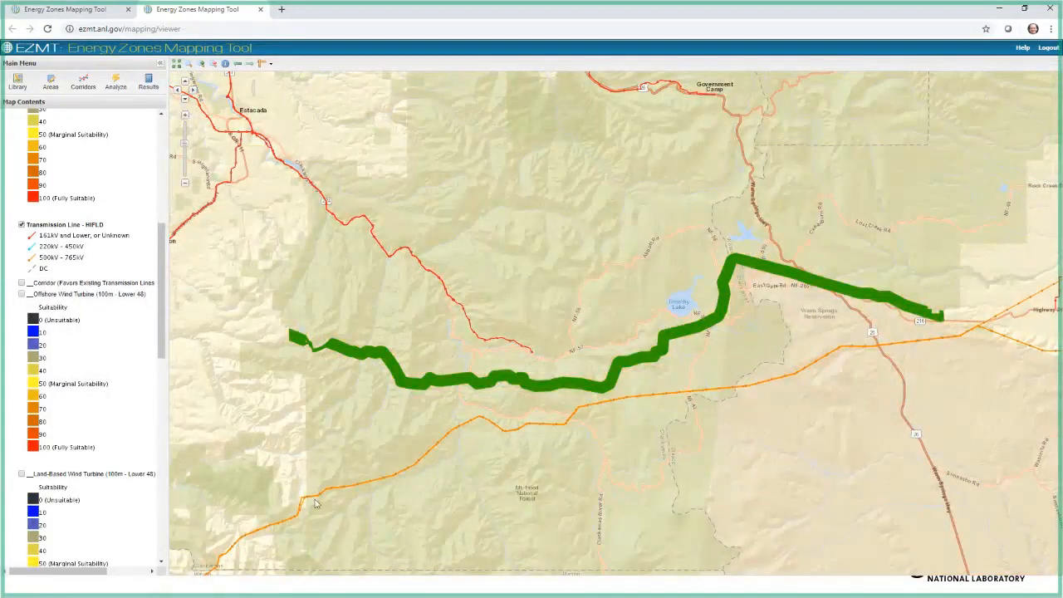
pyautogui.click(22, 283)
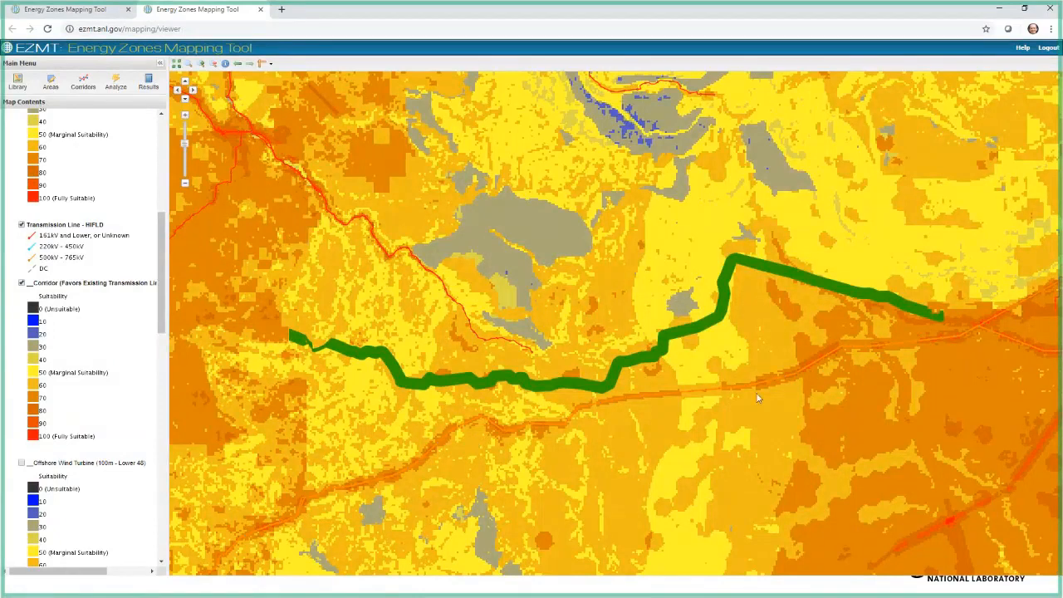
pyautogui.click(22, 284)
# Step: Remove the Utility-scale Photovoltaic Solar (PV) (Lower 48) layer from the map contents
pyautogui.scroll(-3, 39, 330)
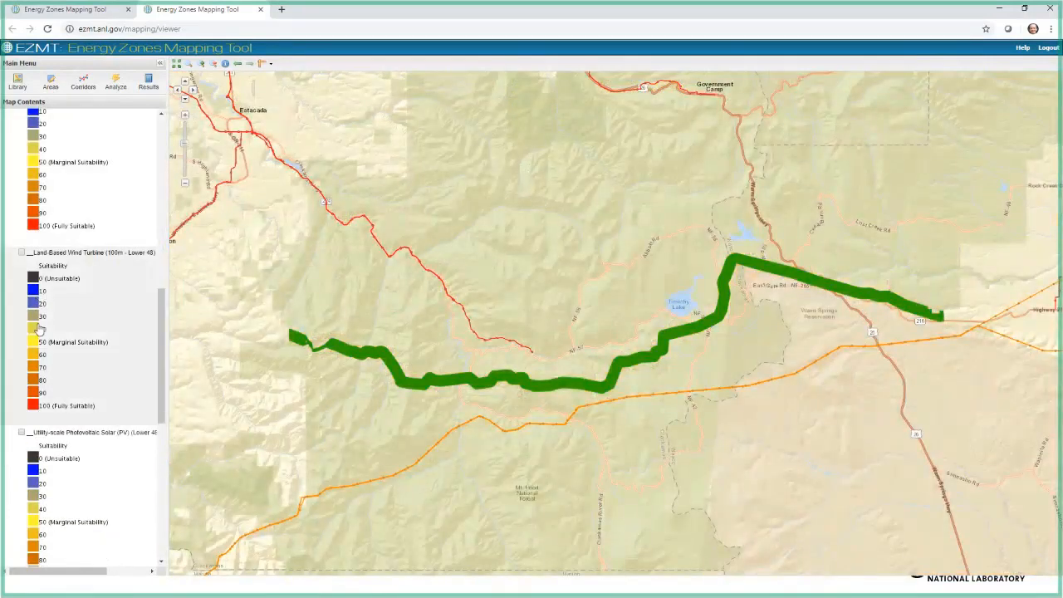
pyautogui.scroll(2, 39, 330)
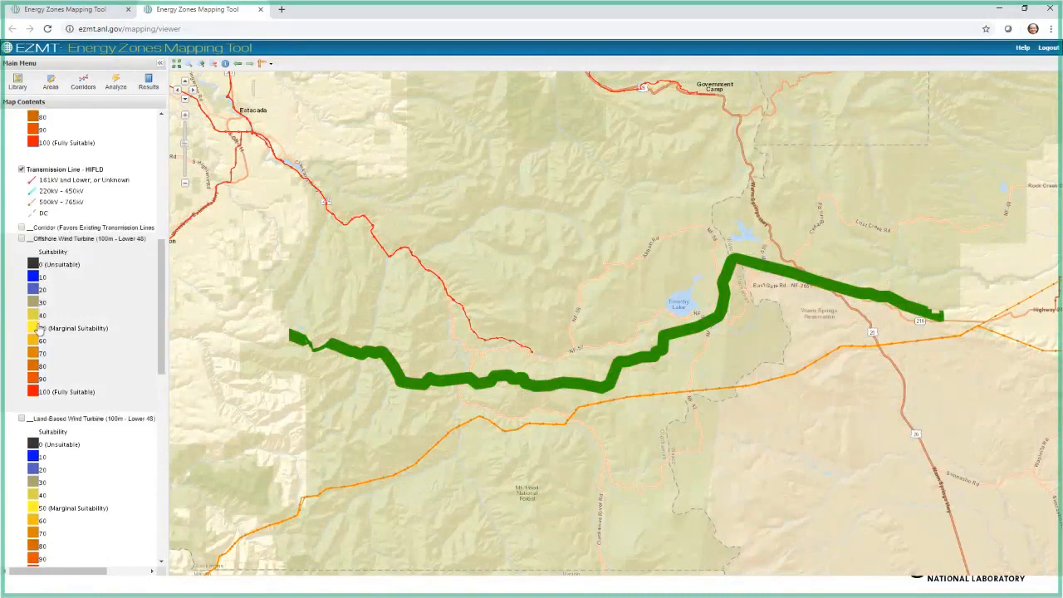
pyautogui.scroll(-3, 39, 330)
pyautogui.rightClick(94, 370)
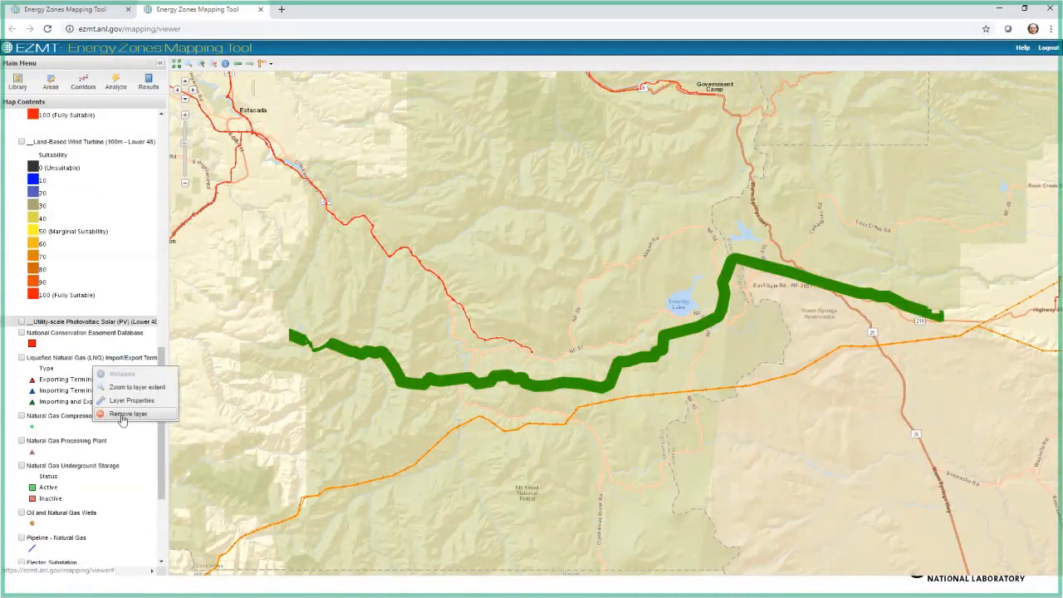
pyautogui.click(120, 413)
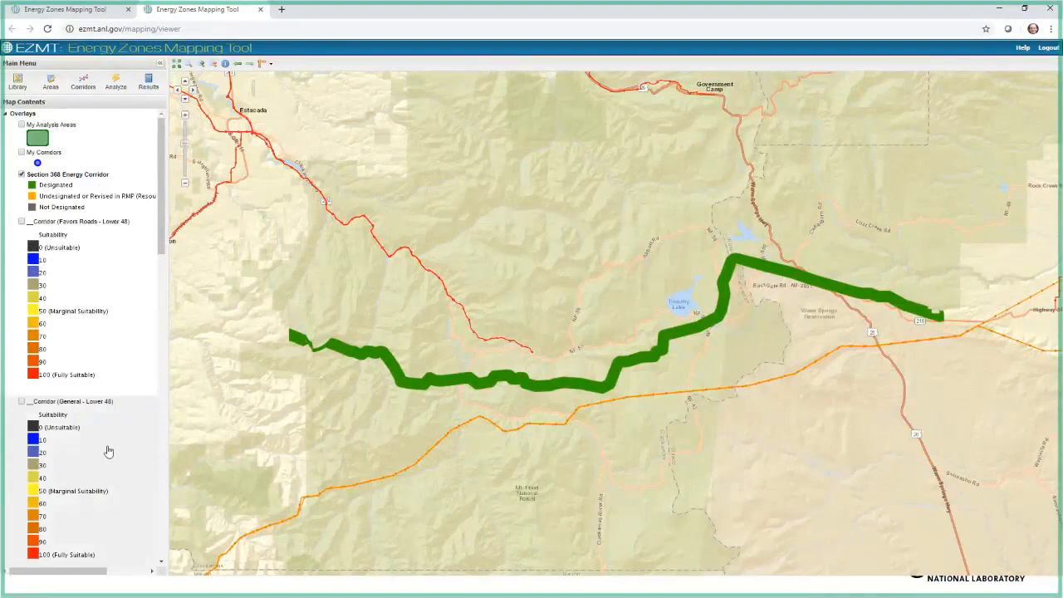
# Step: View the Corridor (General - Lower 48) overlay, swap it for Corridor (Favors Roads - Lower 48), and hide that overlay too
pyautogui.click(21, 401)
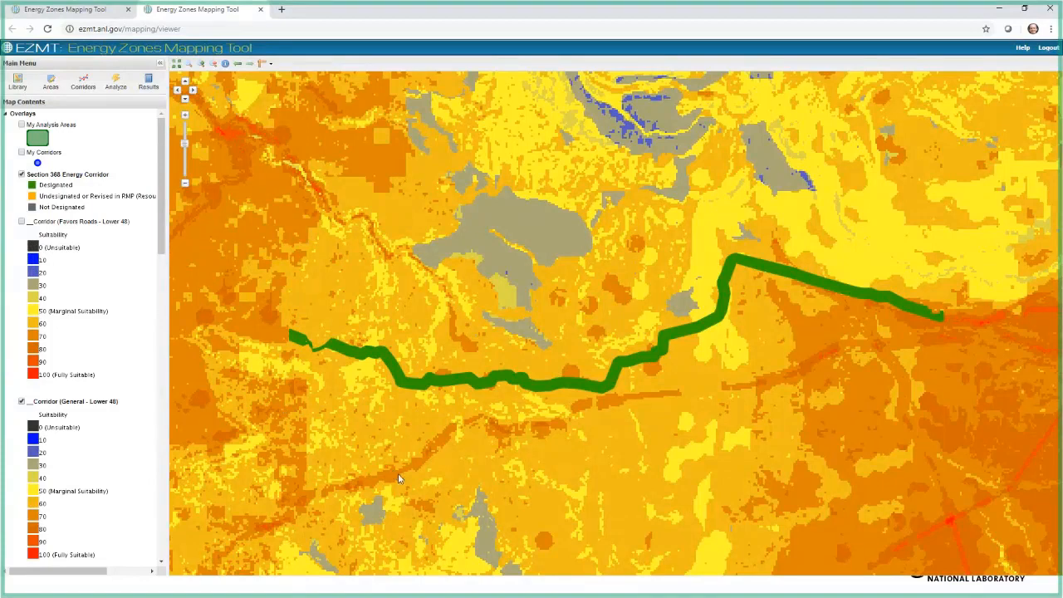
pyautogui.click(22, 402)
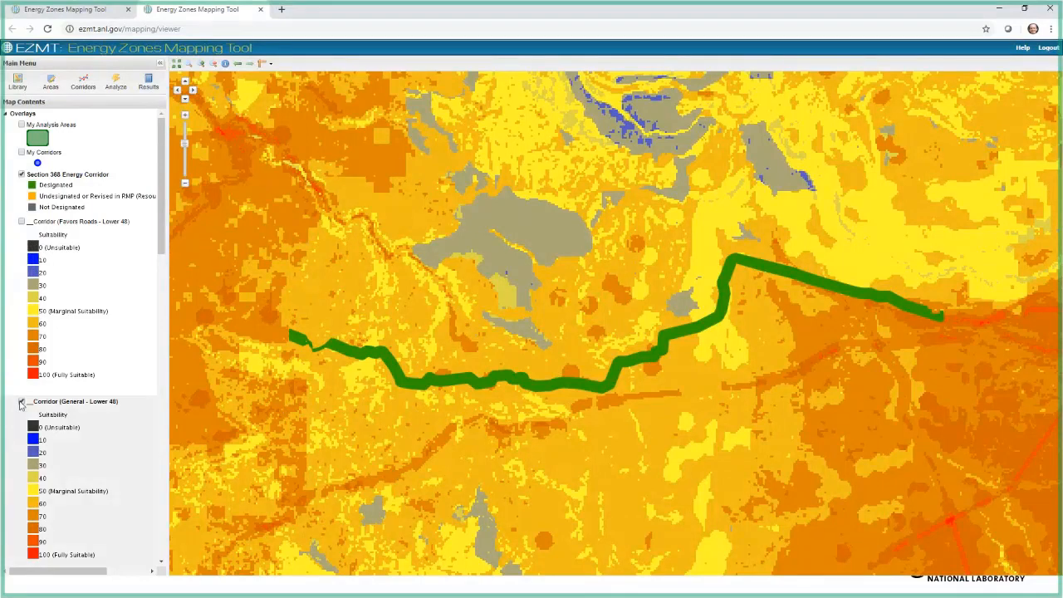
pyautogui.click(22, 223)
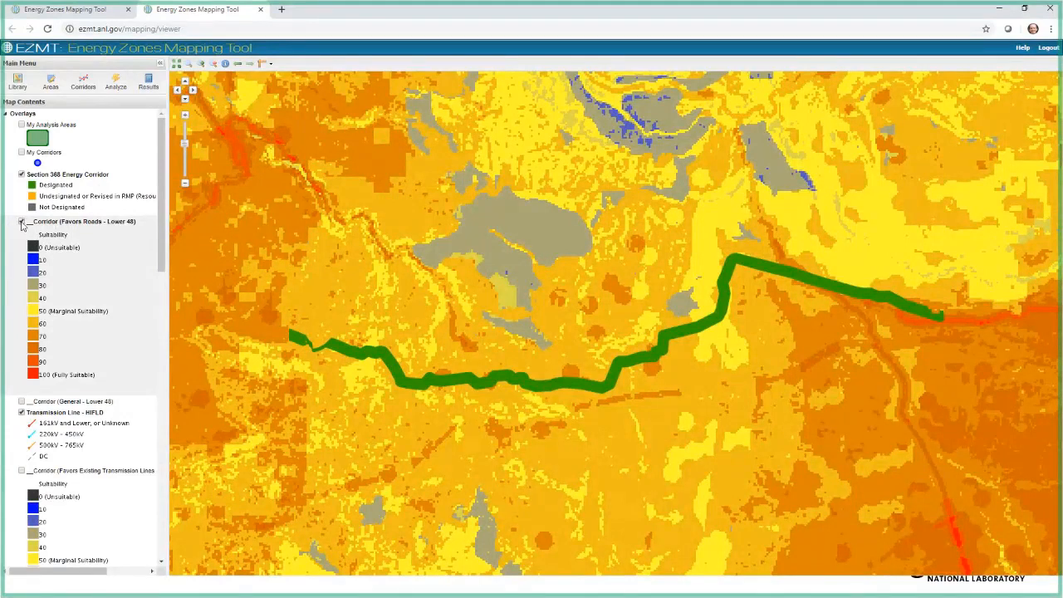
pyautogui.click(22, 222)
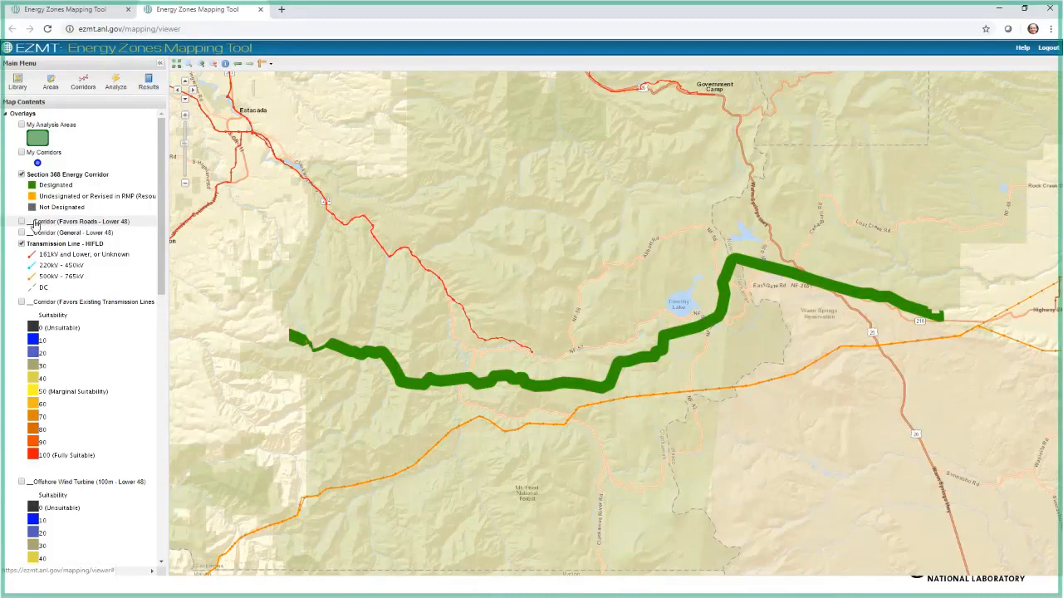
# Step: Generate a new corridor from end points placed at the eastern and western ends of the green Section 368 corridor
pyautogui.click(79, 83)
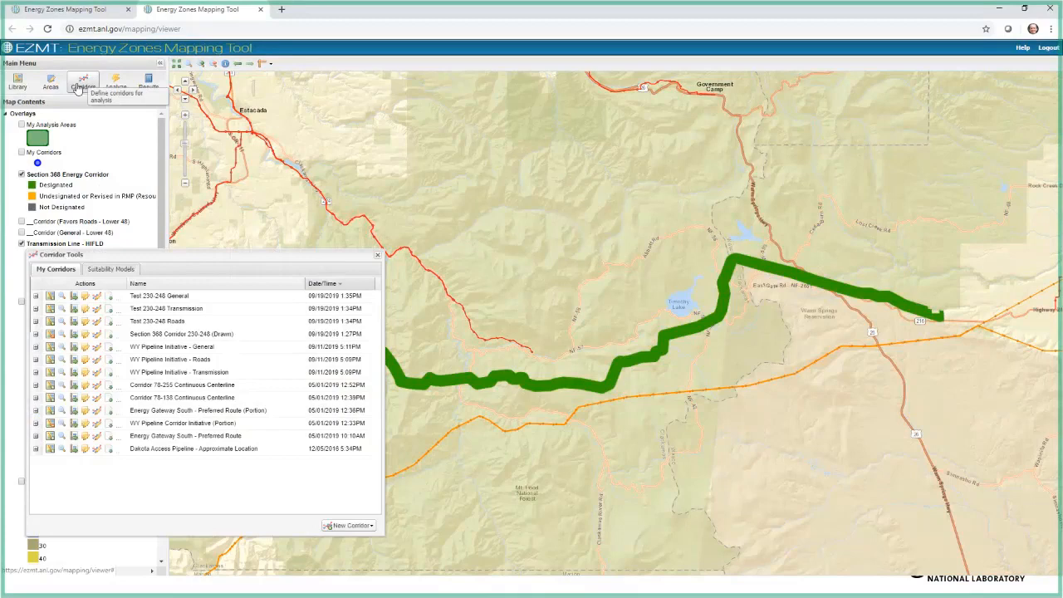
pyautogui.click(349, 528)
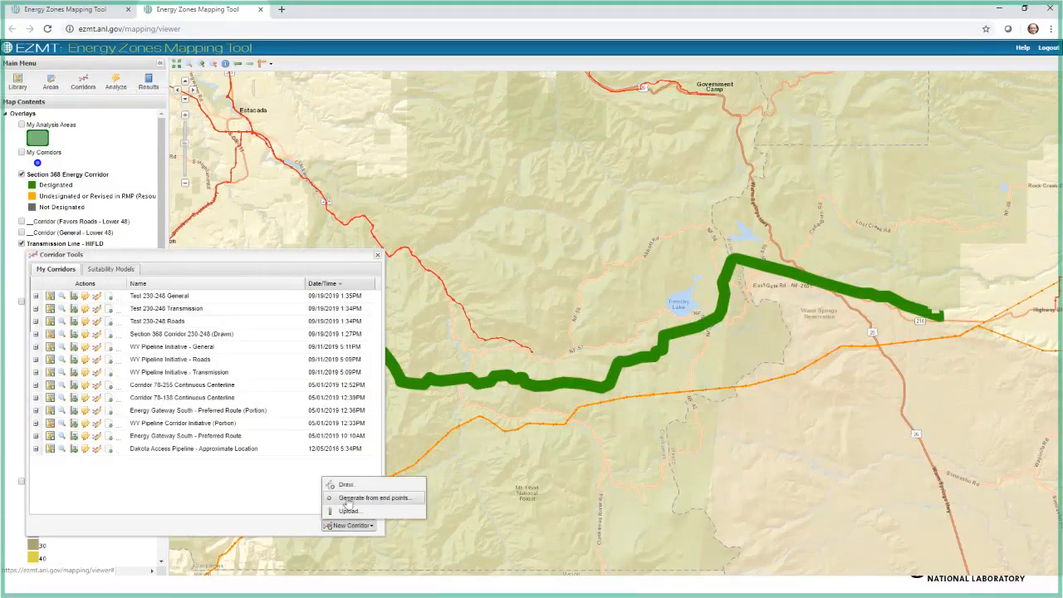
pyautogui.click(347, 498)
pyautogui.click(366, 371)
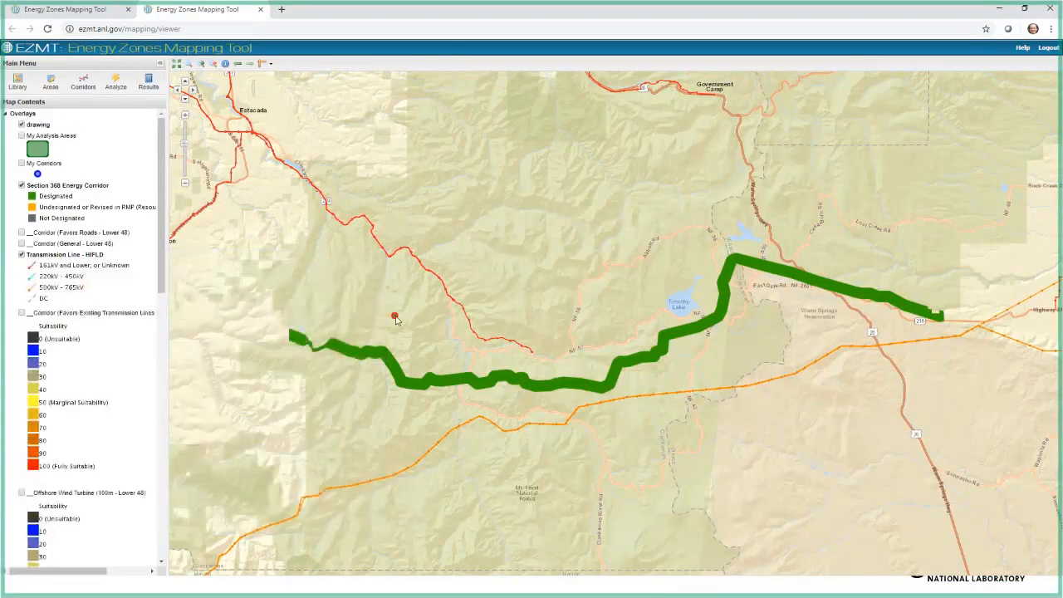
pyautogui.click(941, 317)
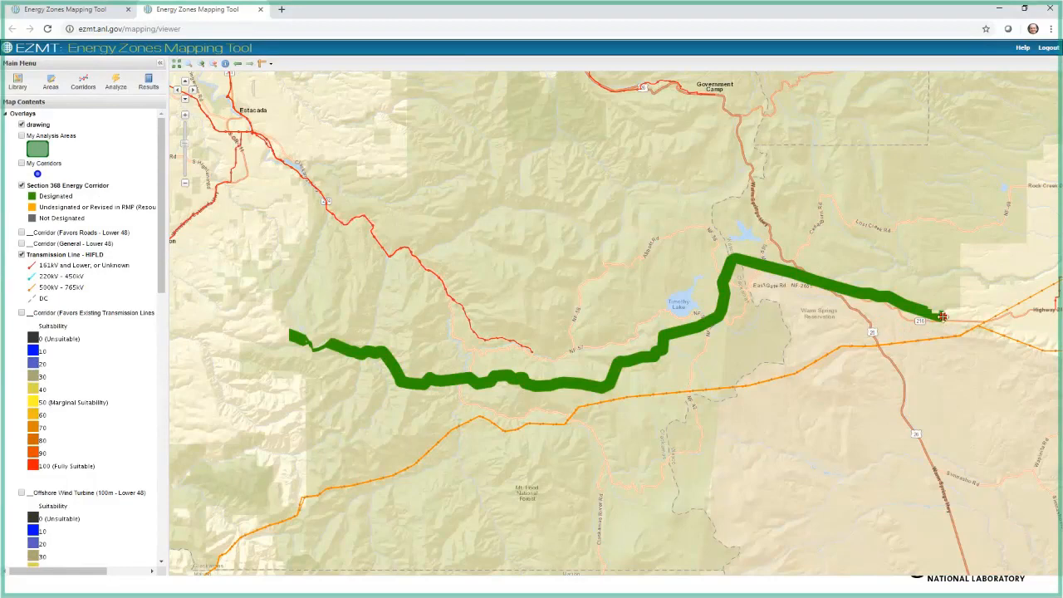
pyautogui.doubleClick(291, 336)
# Step: Name the new corridor Test and set its width to 1000 ft
pyautogui.click(546, 250)
pyautogui.write('Te')
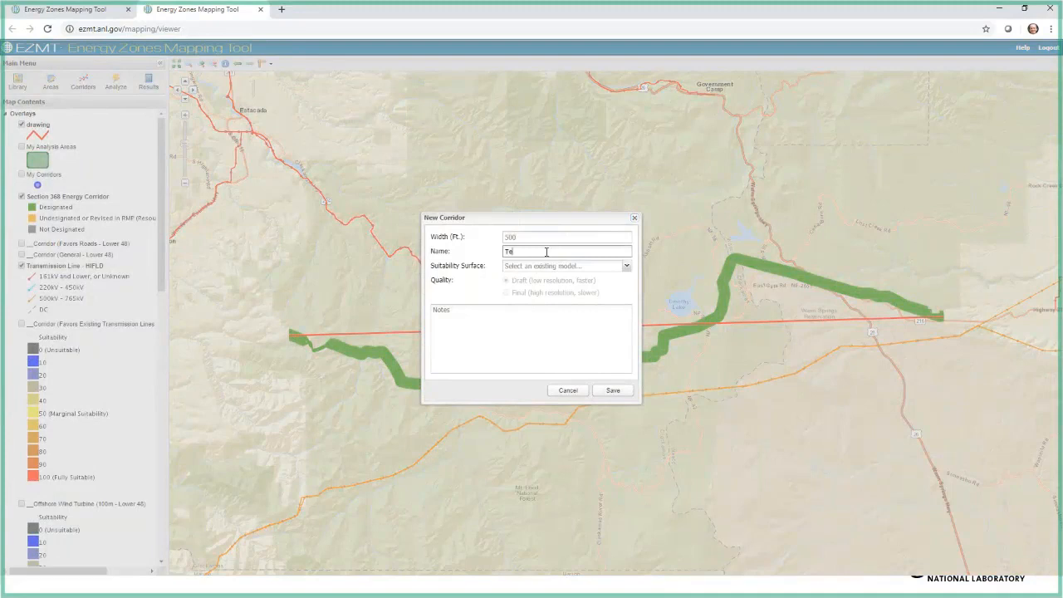
pyautogui.write('st')
pyautogui.click(522, 237)
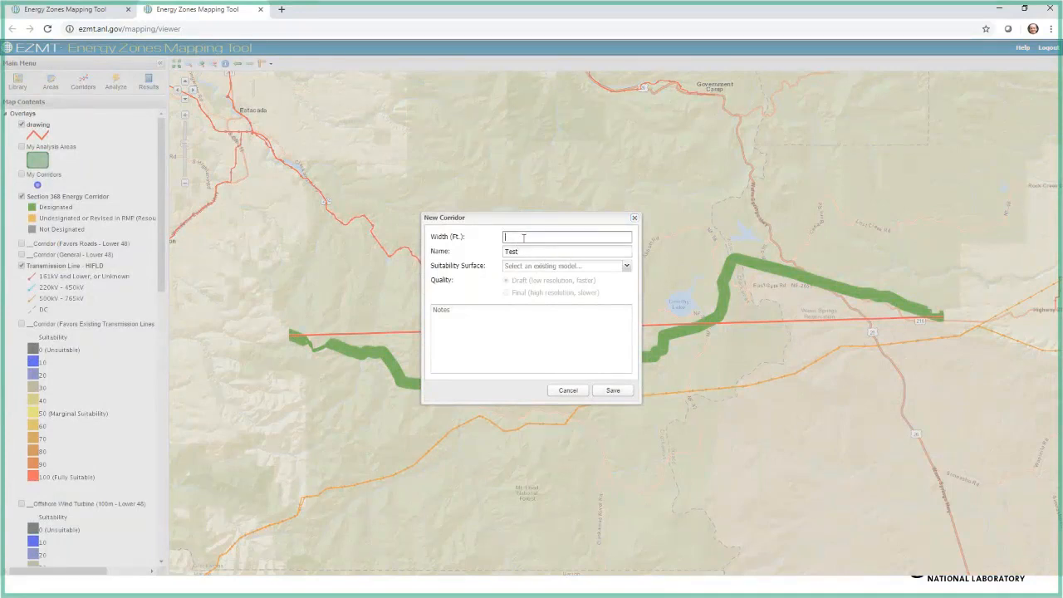
pyautogui.write('1000')
pyautogui.press('Tab')
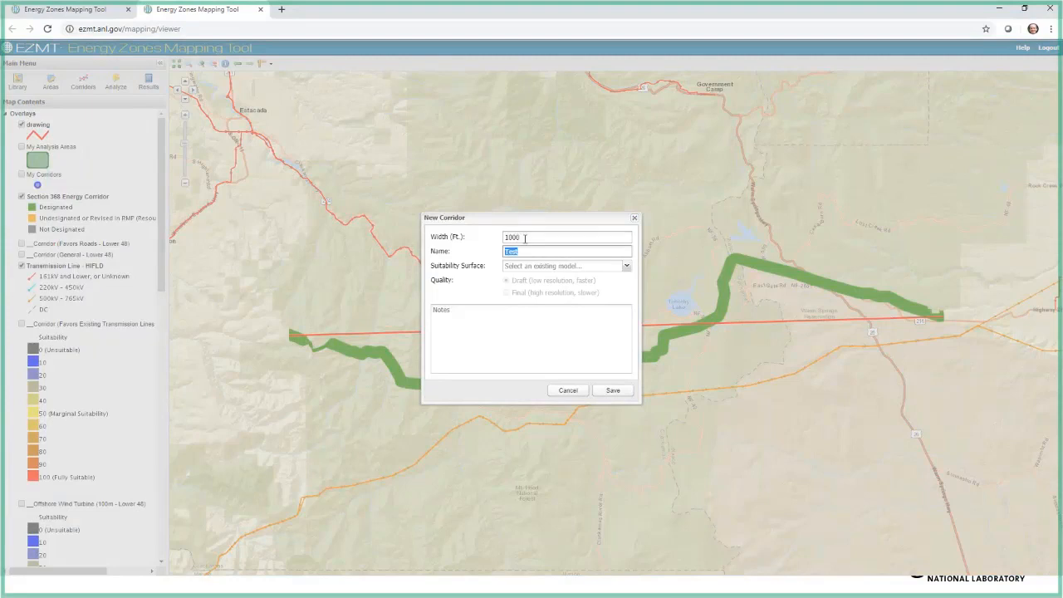
# Step: Set the new corridor's suitability surface to __Corridor (General - Lower 48) and its quality to Final (high resolution, slower)
pyautogui.click(627, 268)
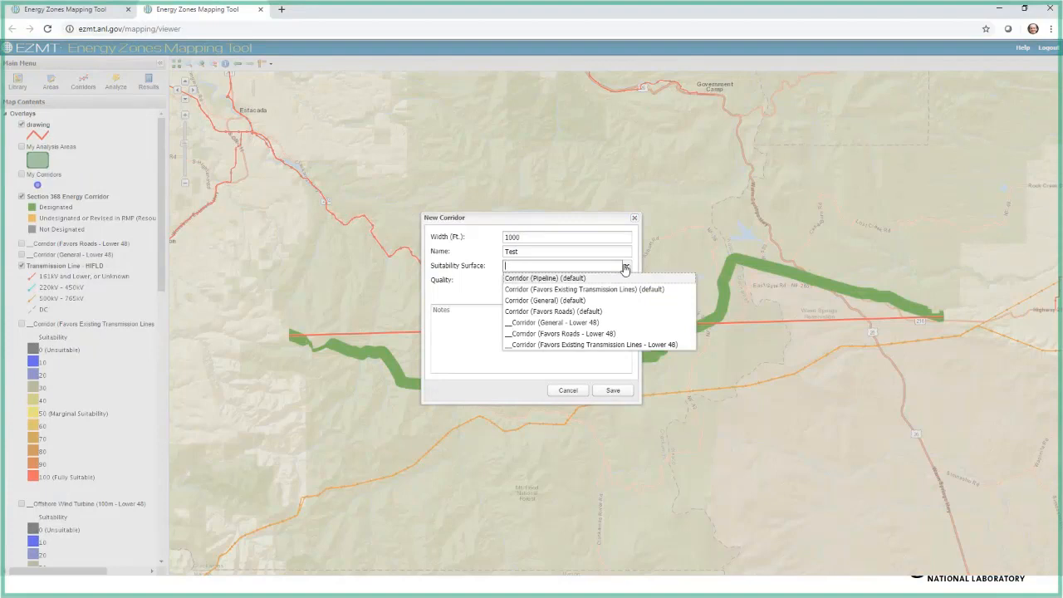
pyautogui.click(527, 324)
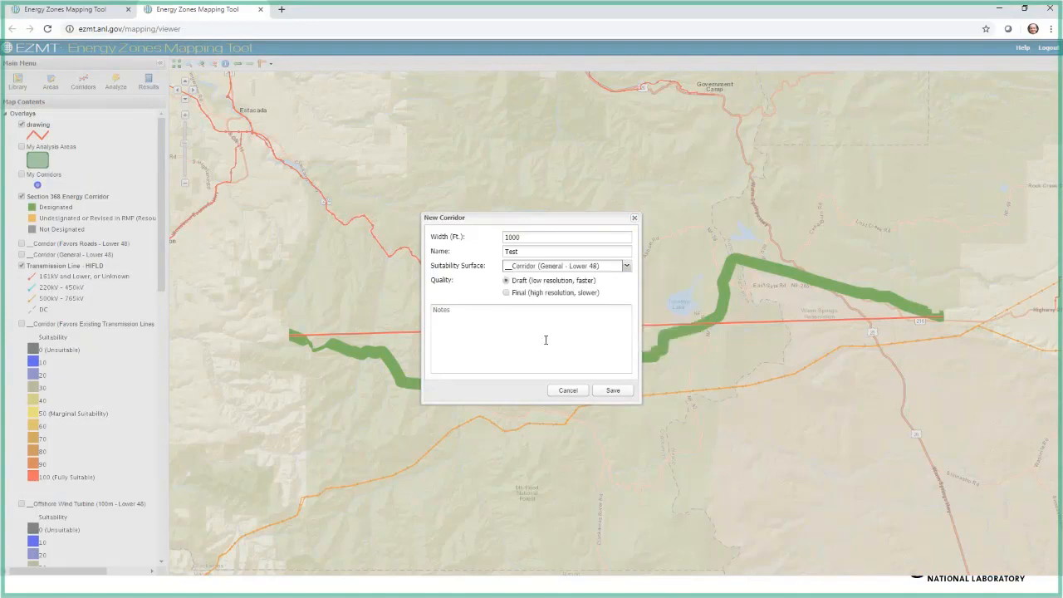
pyautogui.click(507, 293)
# Step: Launch the generation of the Test corridor and check its status in the analysis results
pyautogui.click(606, 396)
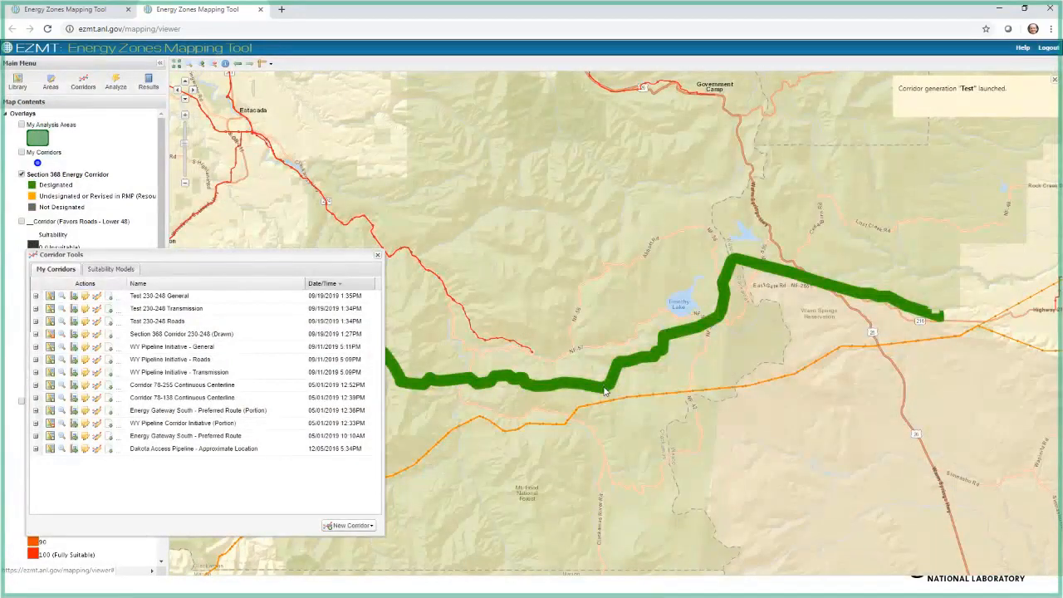
pyautogui.click(378, 258)
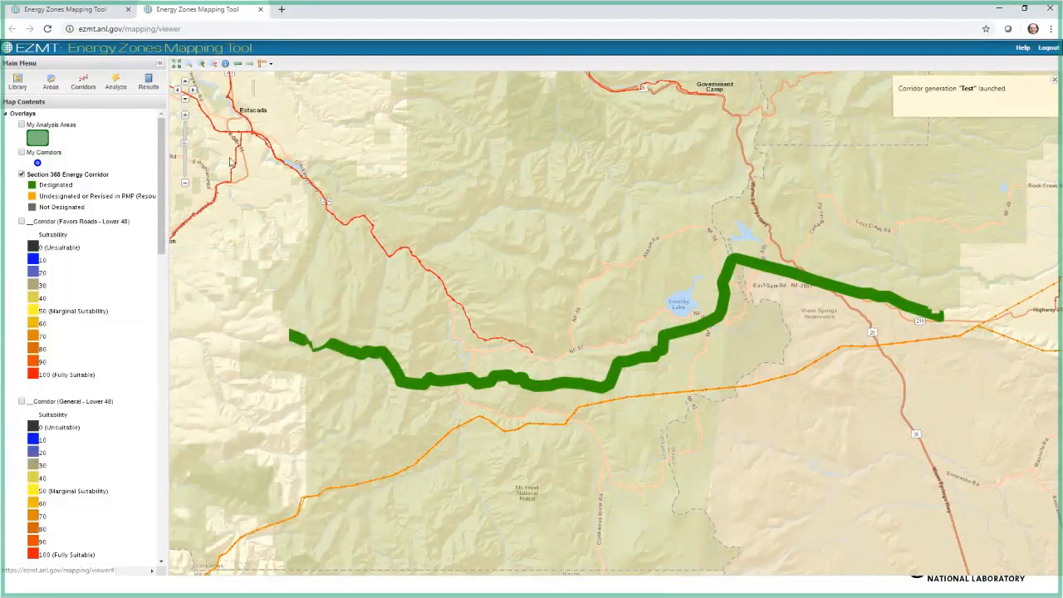
pyautogui.click(148, 83)
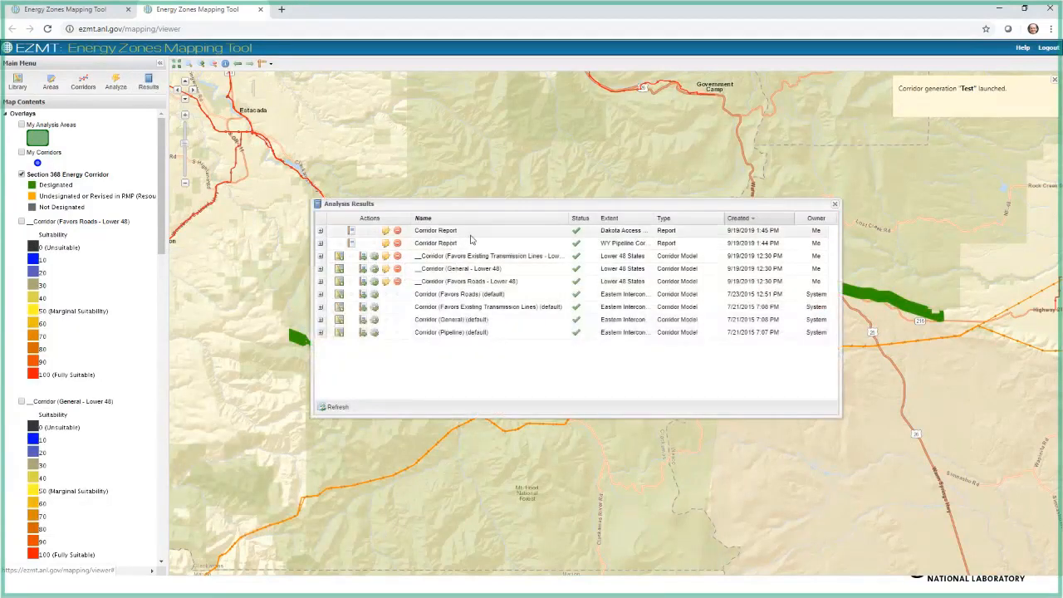
pyautogui.click(563, 219)
pyautogui.click(569, 265)
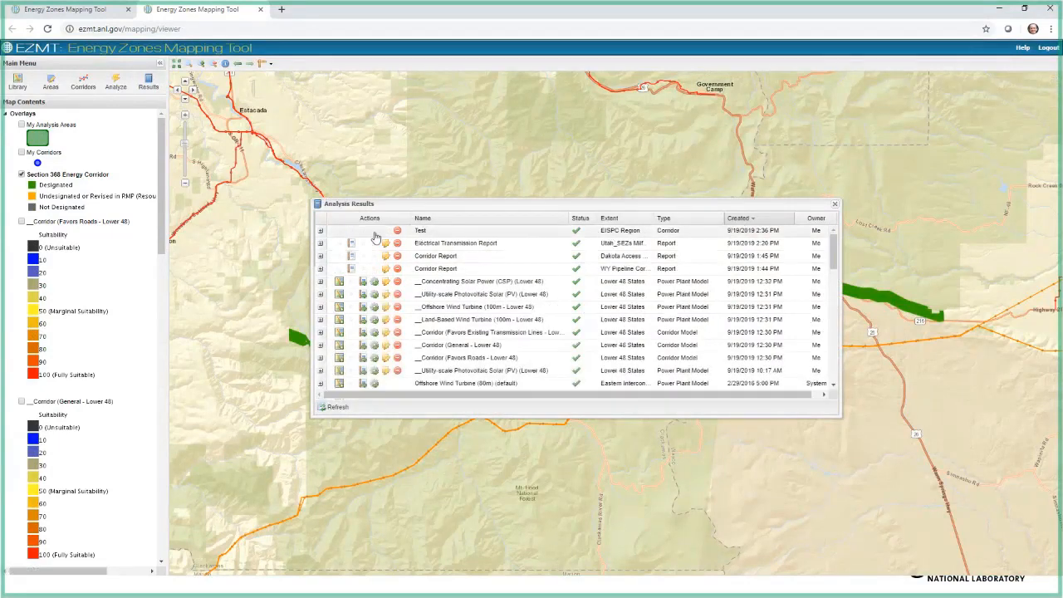
pyautogui.click(835, 206)
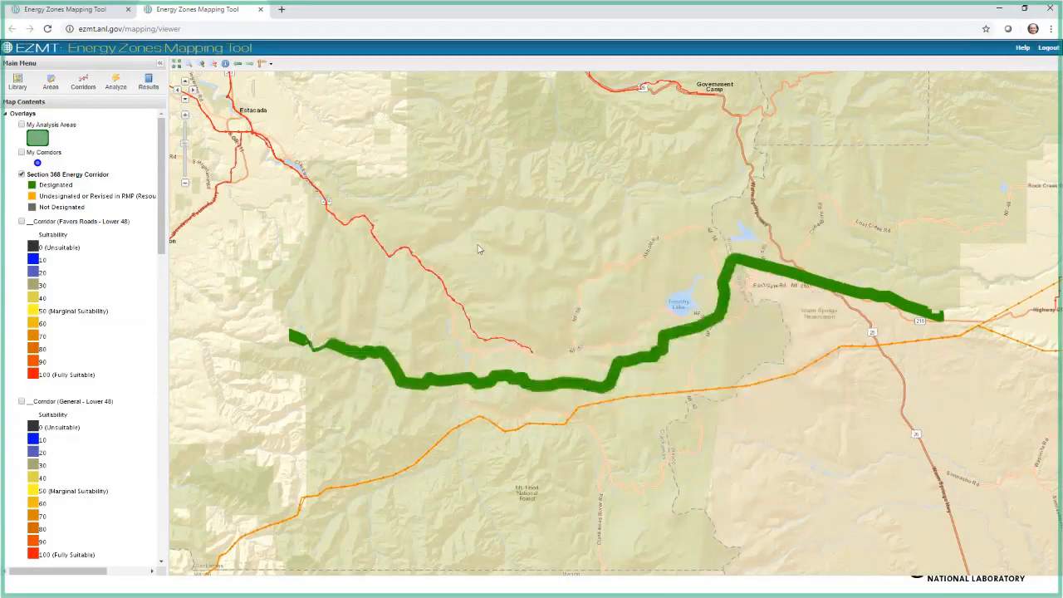
# Step: Turn on the My Corridors overlay and hide the drawn Section 368 Corridor 230-248 from the map
pyautogui.click(22, 153)
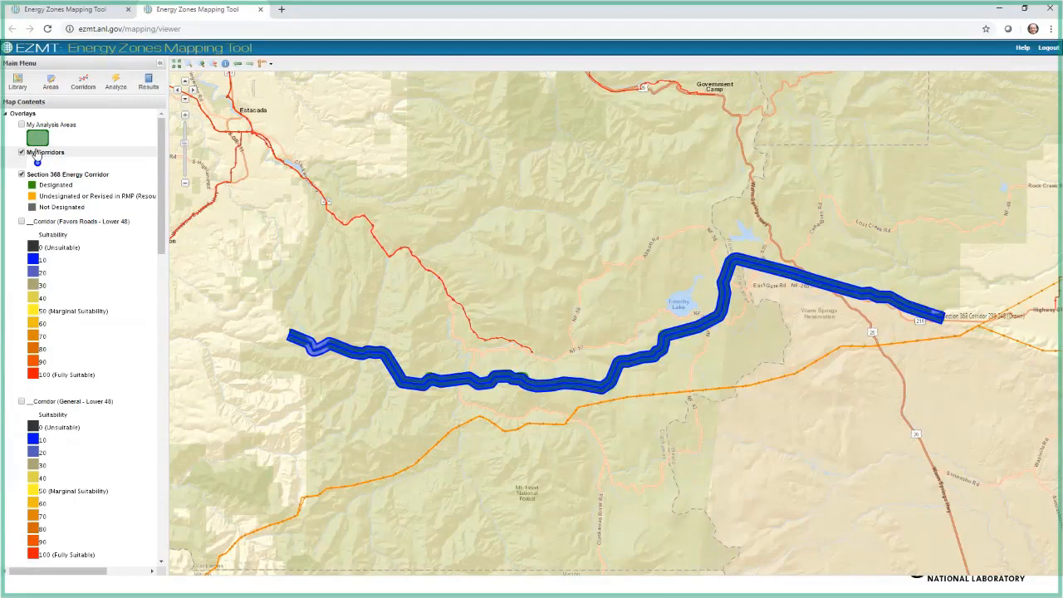
pyautogui.click(83, 81)
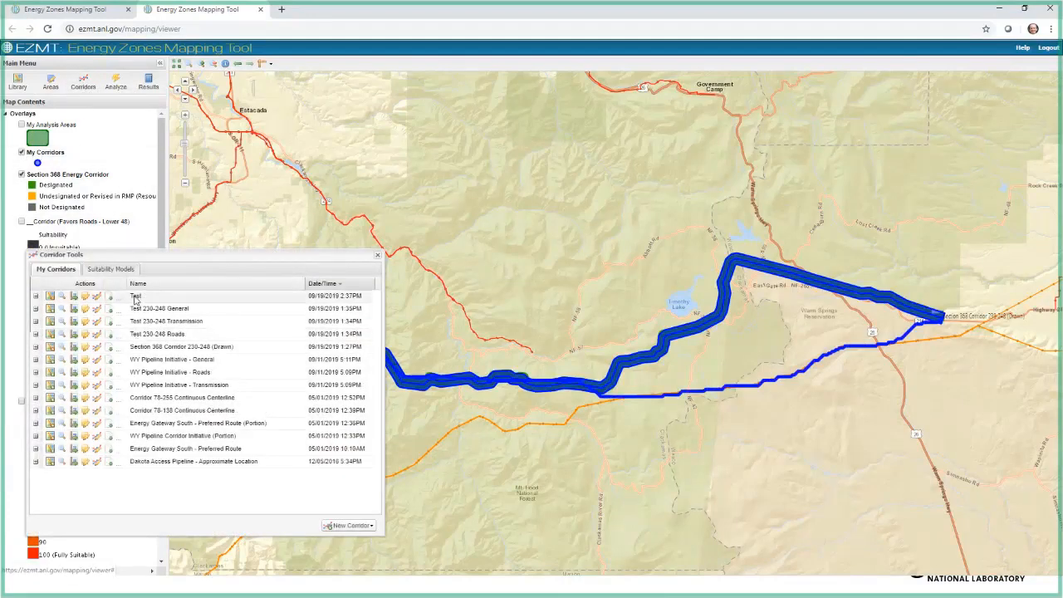
pyautogui.click(50, 347)
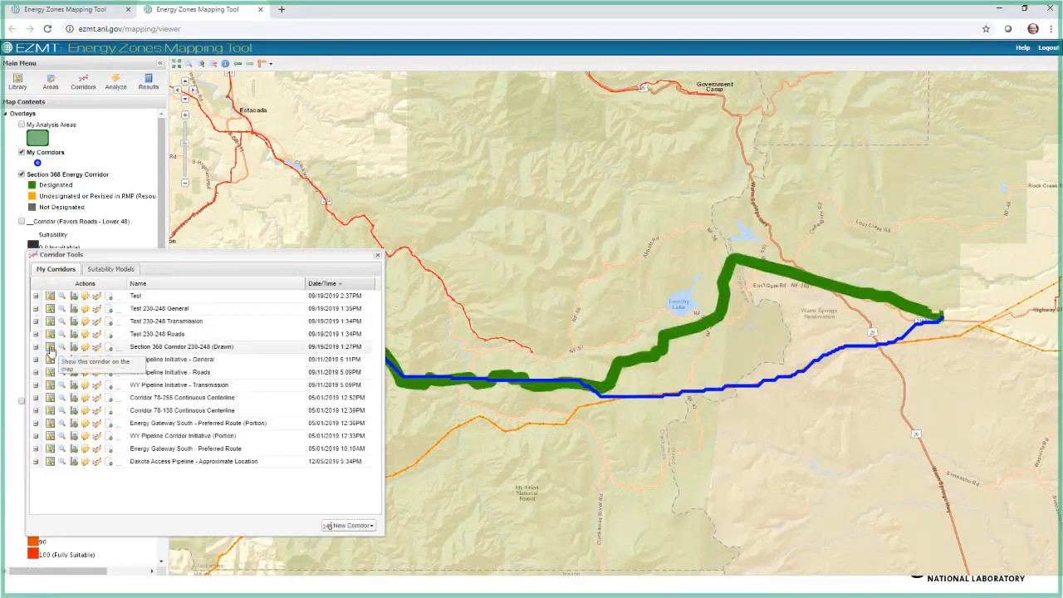
# Step: Show the Test 230-248 General, Transmission and Roads corridors on the map
pyautogui.moveTo(156, 249); pyautogui.dragTo(155, 390)
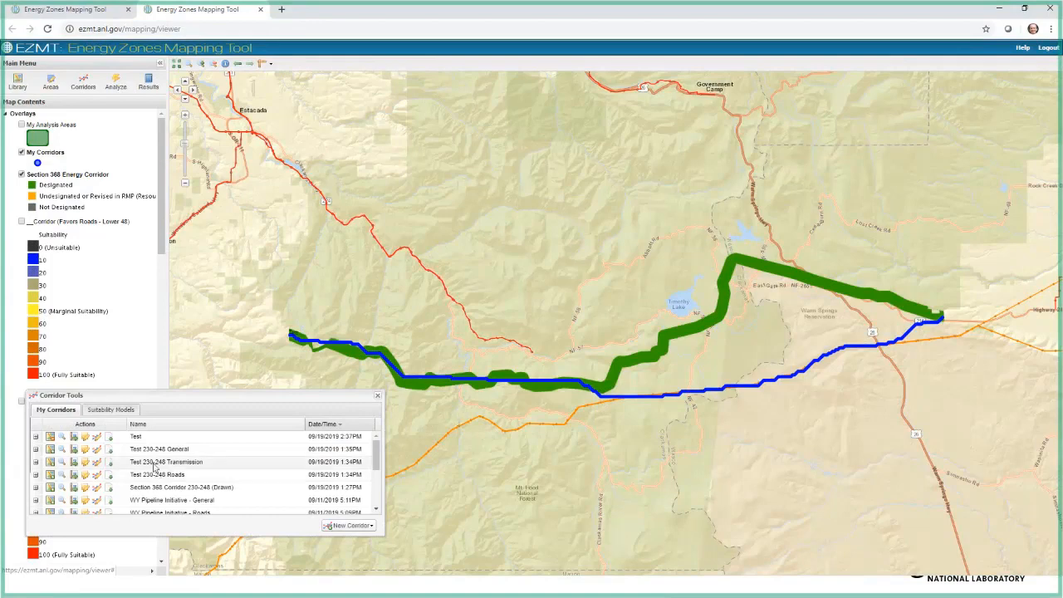
pyautogui.click(49, 449)
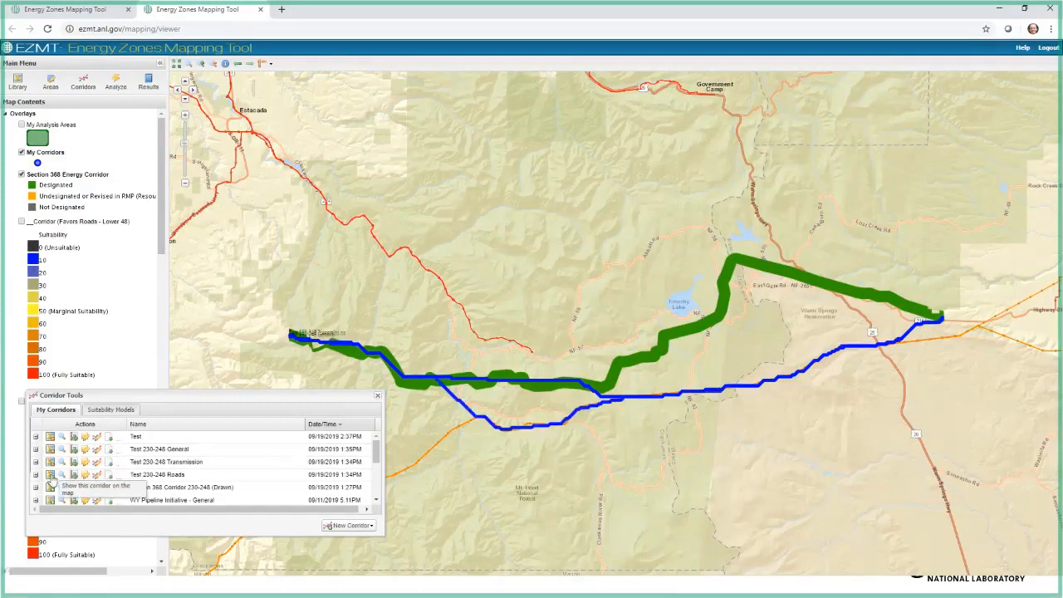
pyautogui.click(49, 475)
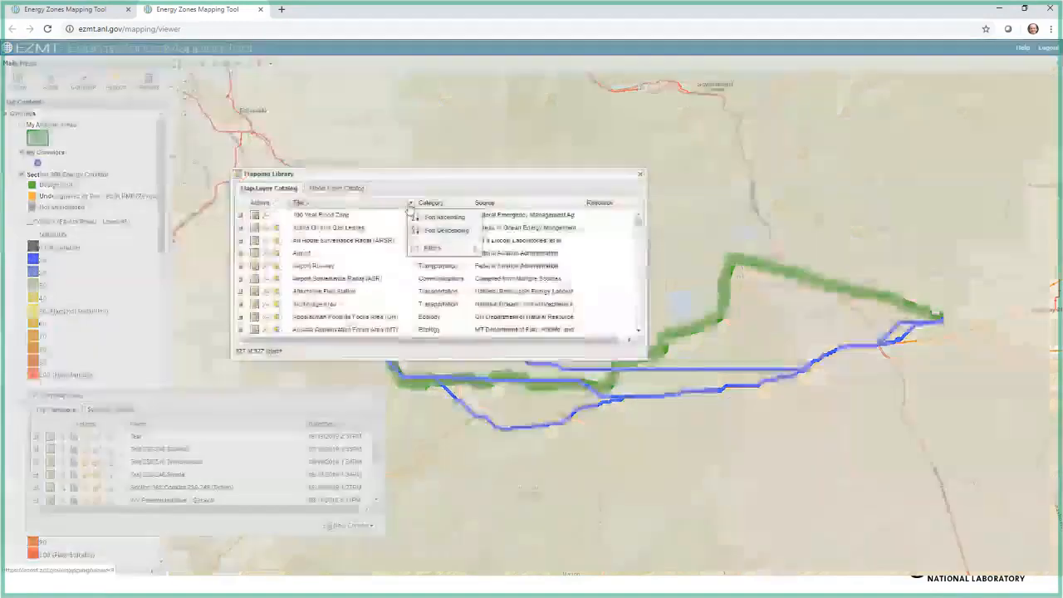
# Step: Filter the map layer catalog titles by "feder" and add the Federal Land (BLM Surface Management Agency) layer to the map
pyautogui.moveTo(414, 248)
pyautogui.write('feder')
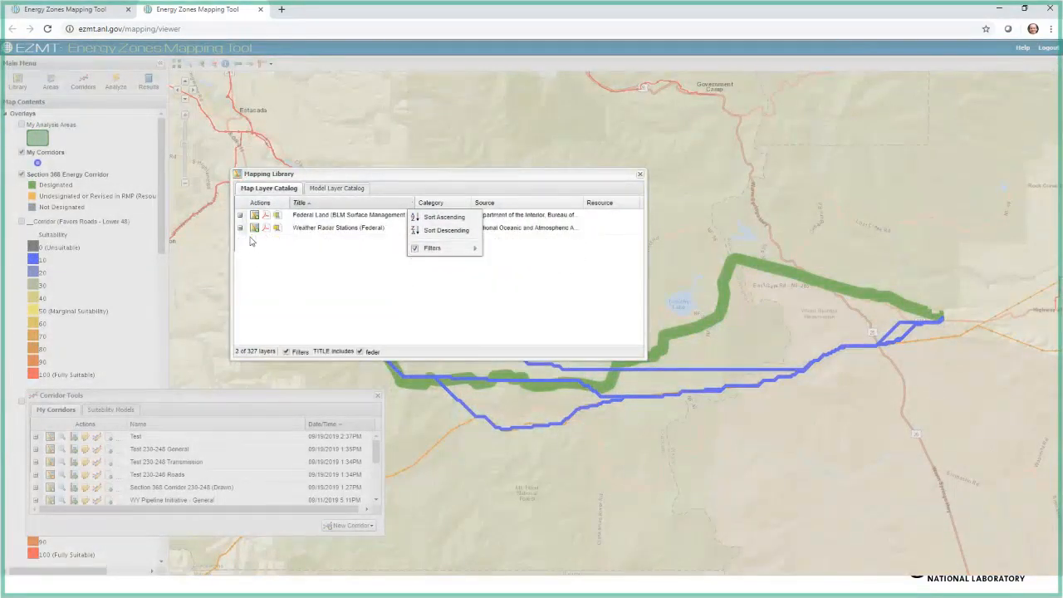
pyautogui.click(254, 216)
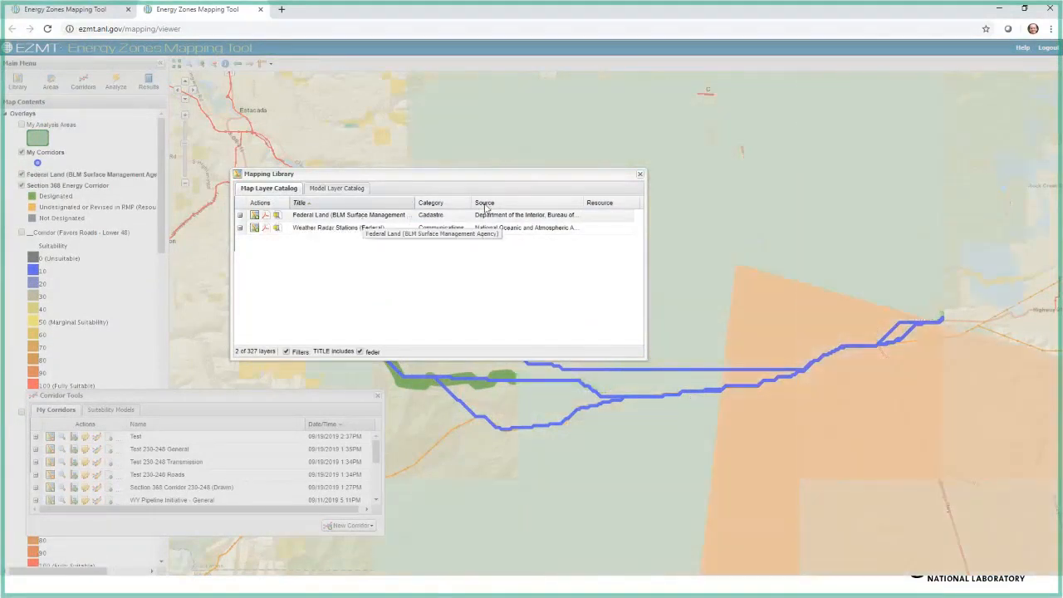
pyautogui.click(638, 176)
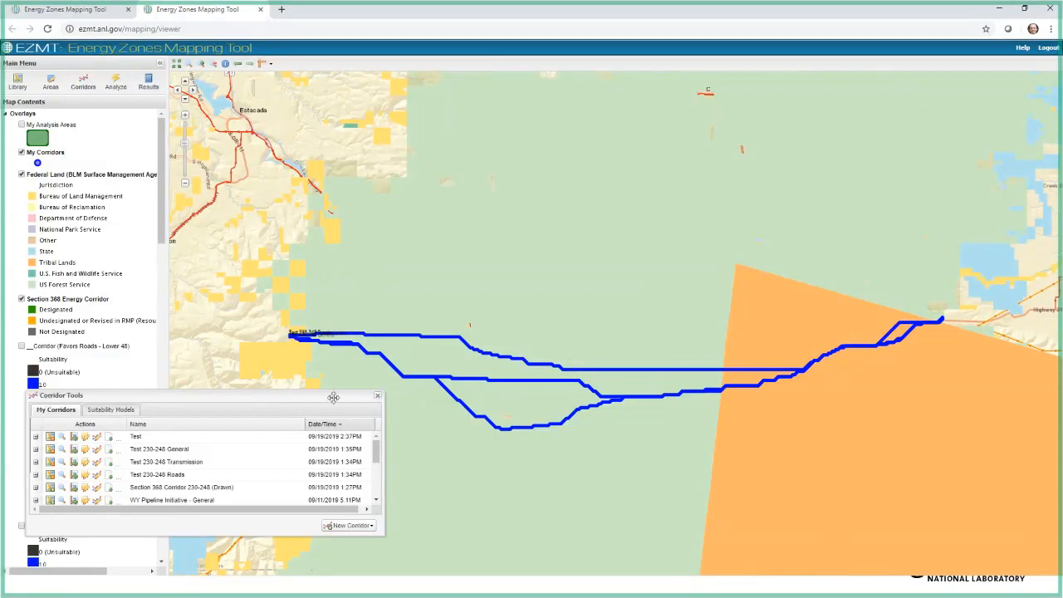
# Step: Close the corridor list and move the Federal Land layer below Section 368 Energy Corridor in the overlay order
pyautogui.click(373, 397)
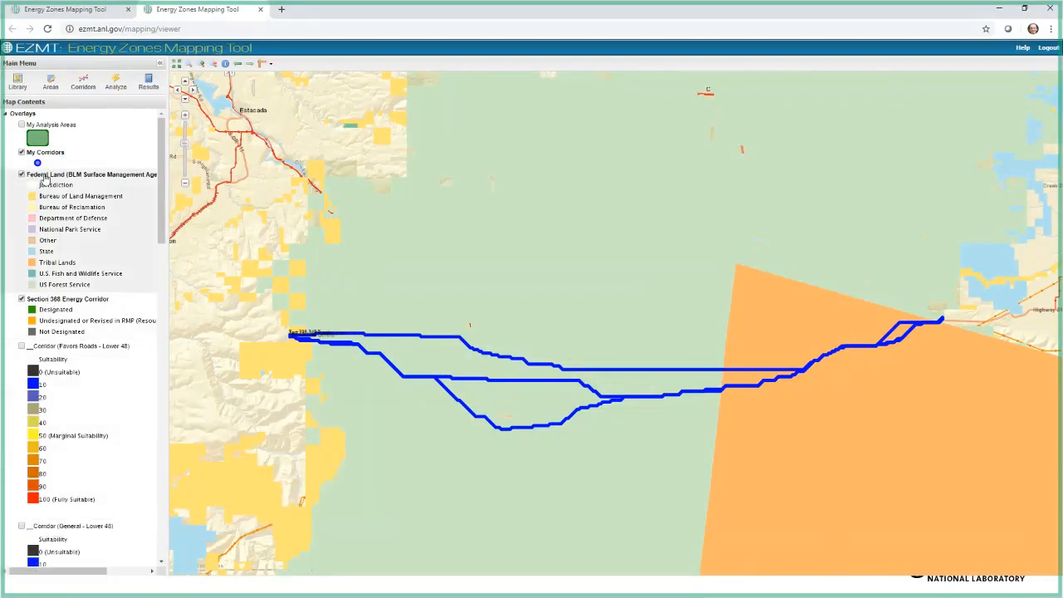
pyautogui.moveTo(52, 180); pyautogui.dragTo(53, 357)
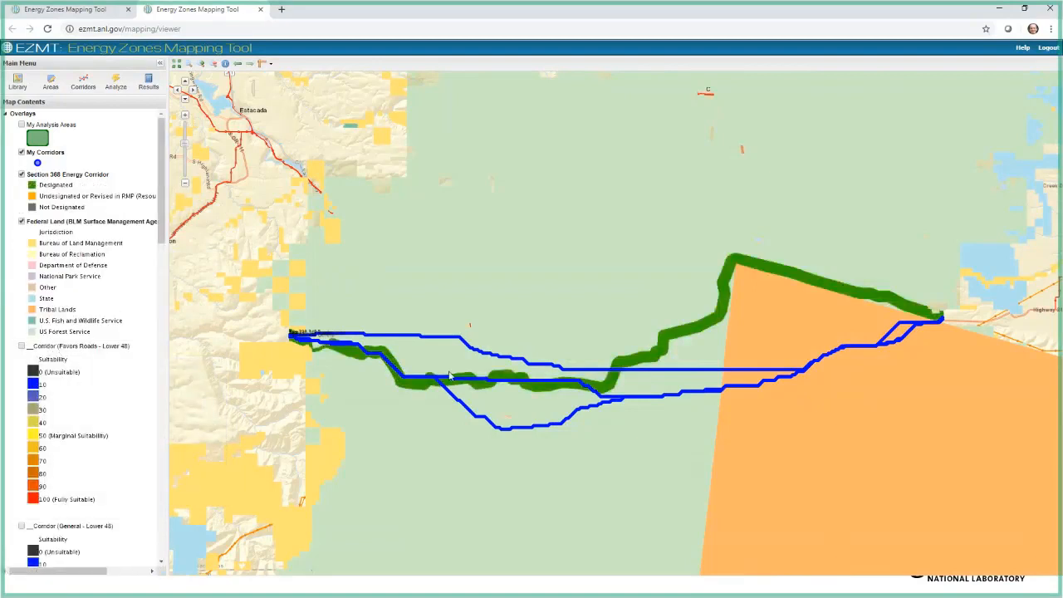